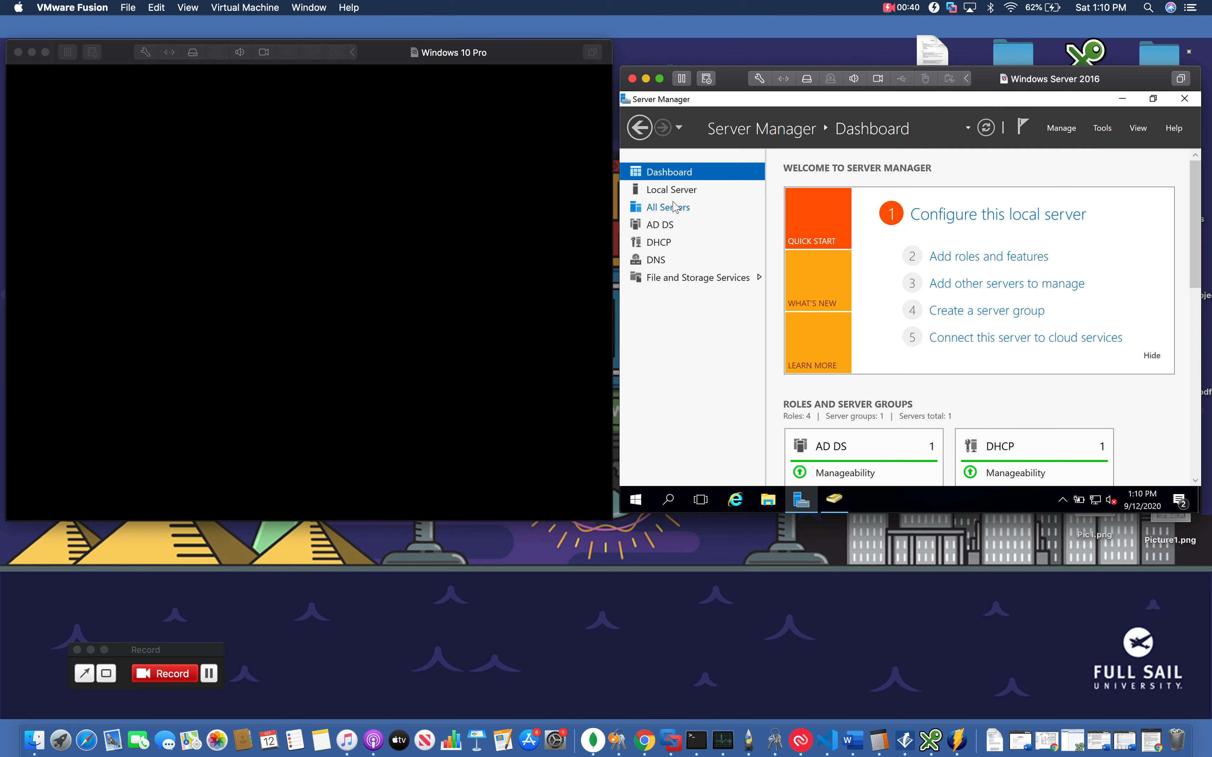
Open Active Directory Users and Computers from the Local Server page of Server Manager
left_click(671, 190)
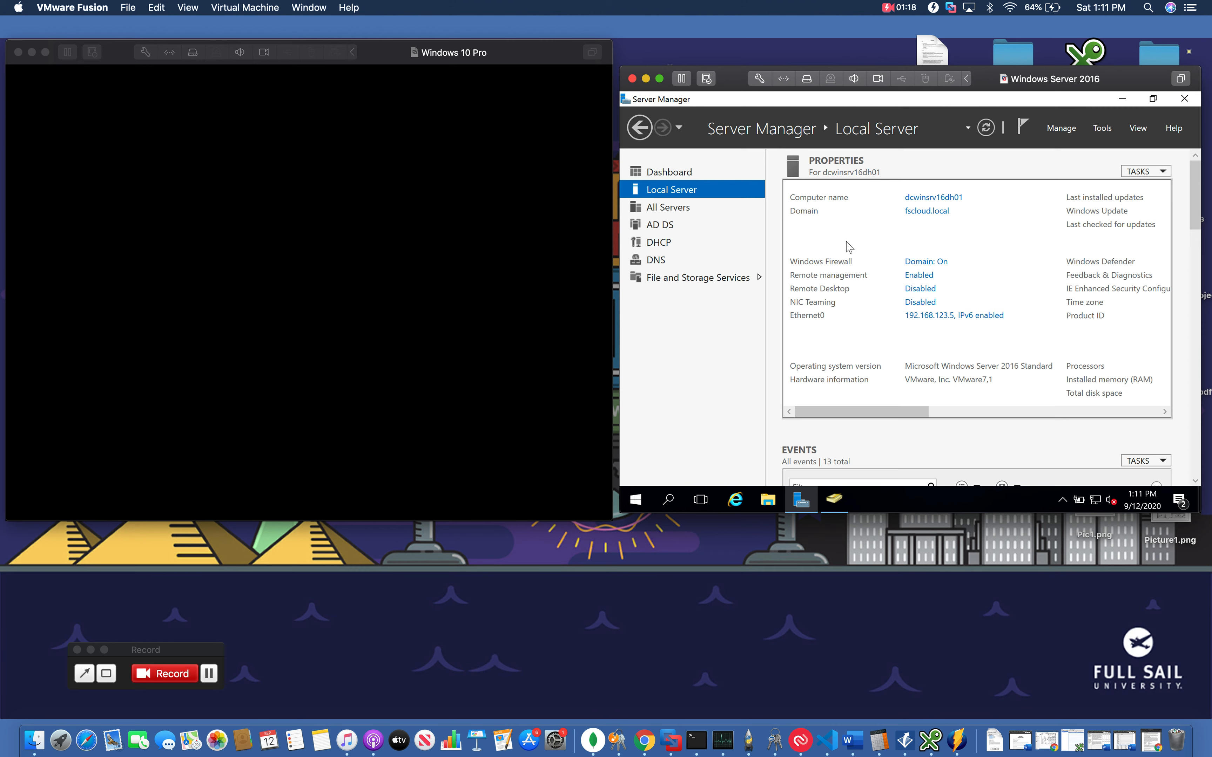
left_click(1105, 130)
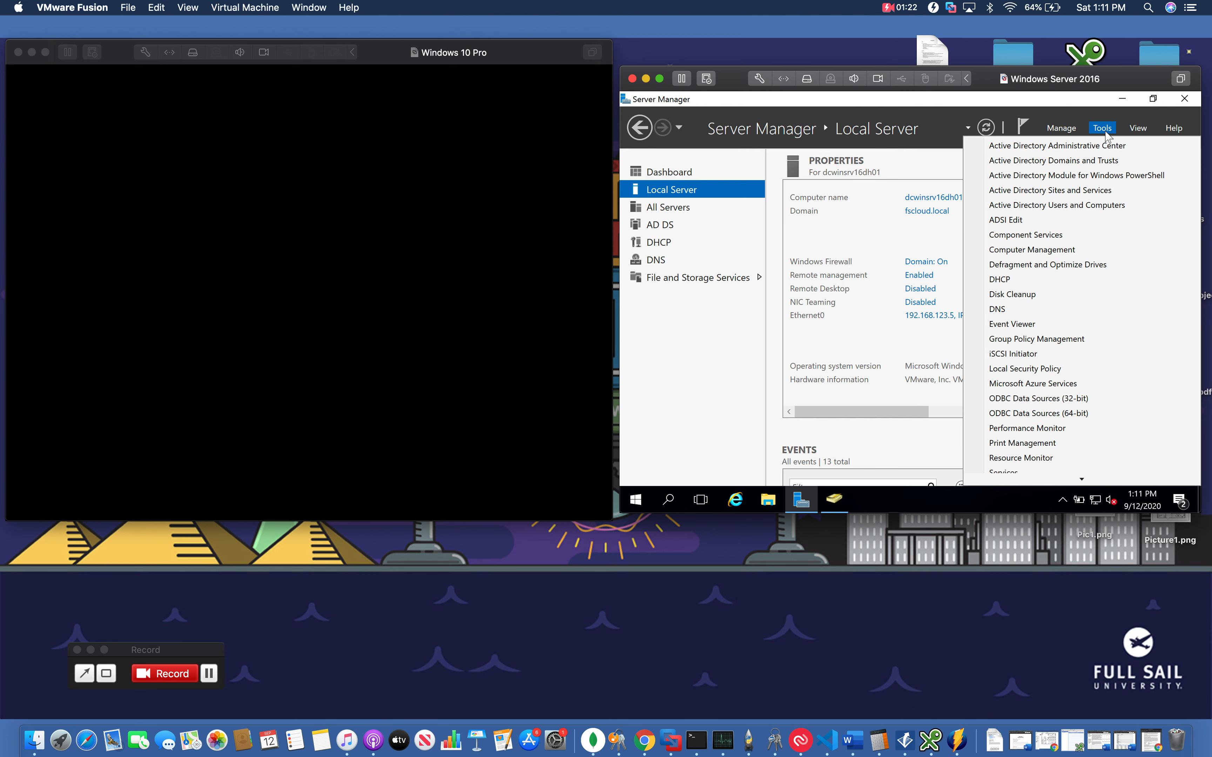
left_click(1053, 205)
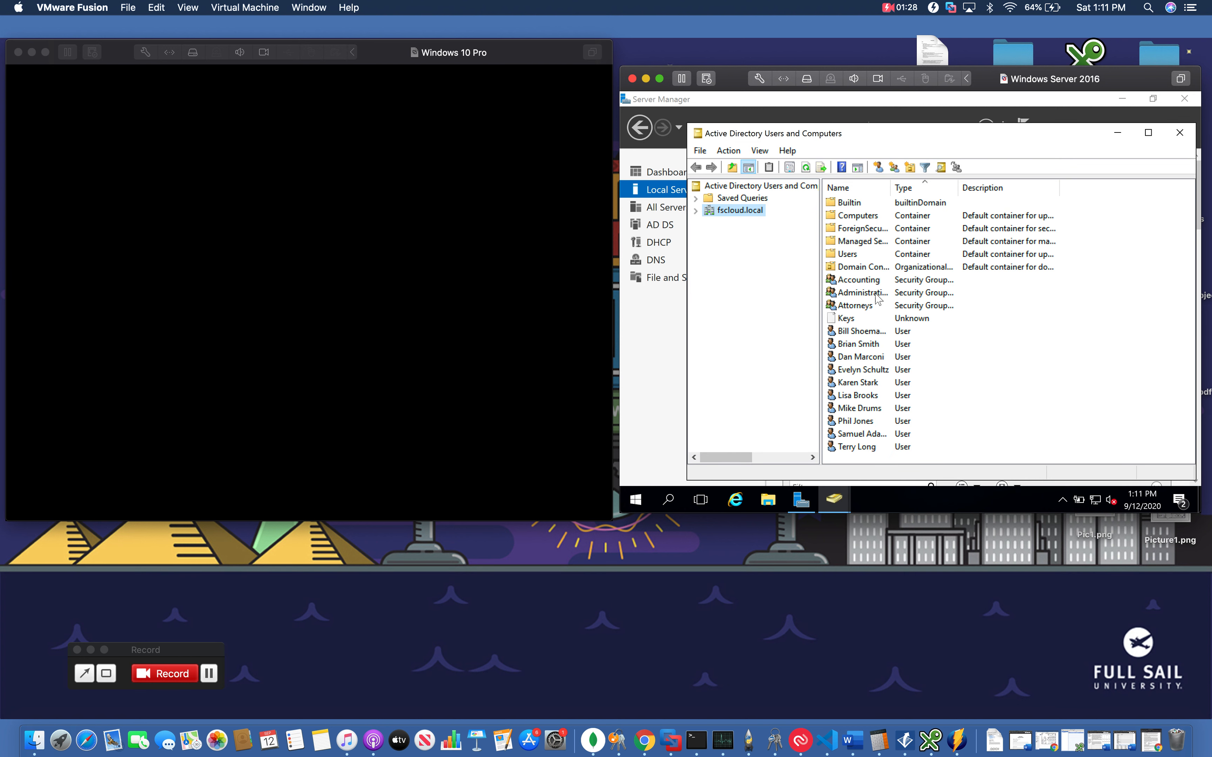
left_click(862, 283)
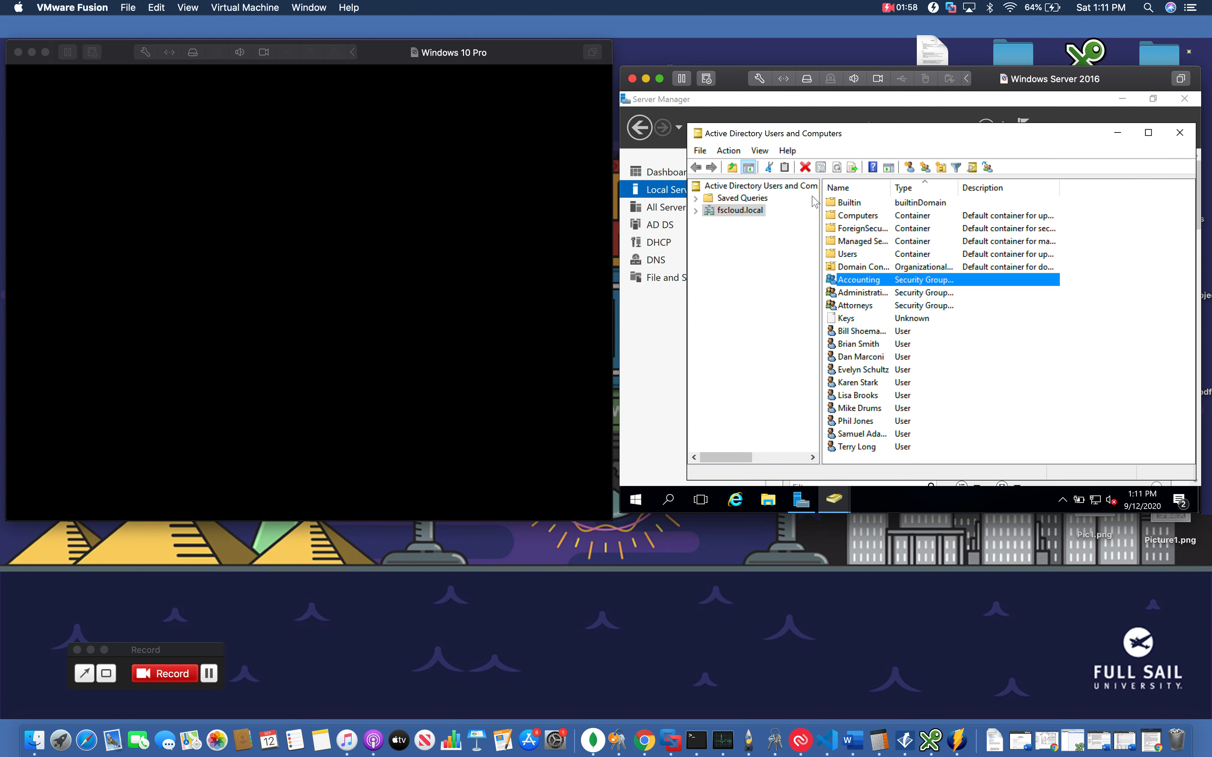
left_click(724, 213)
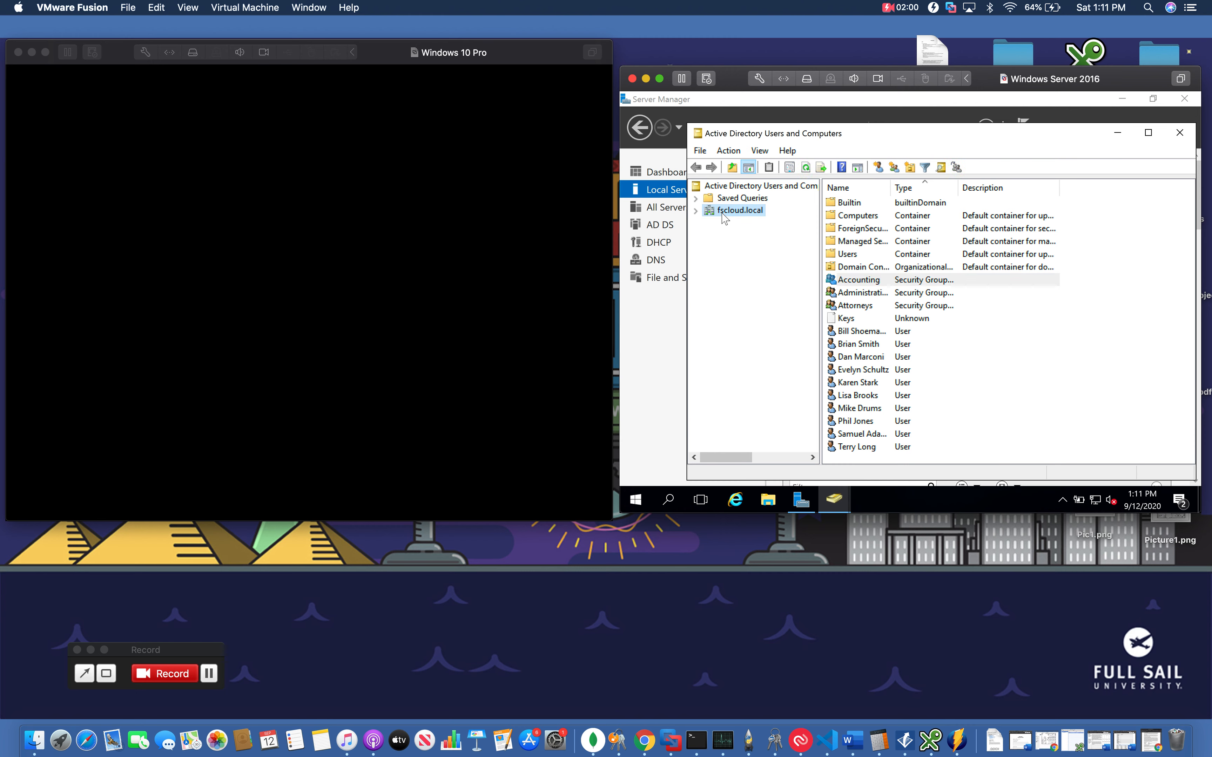
left_click(877, 168)
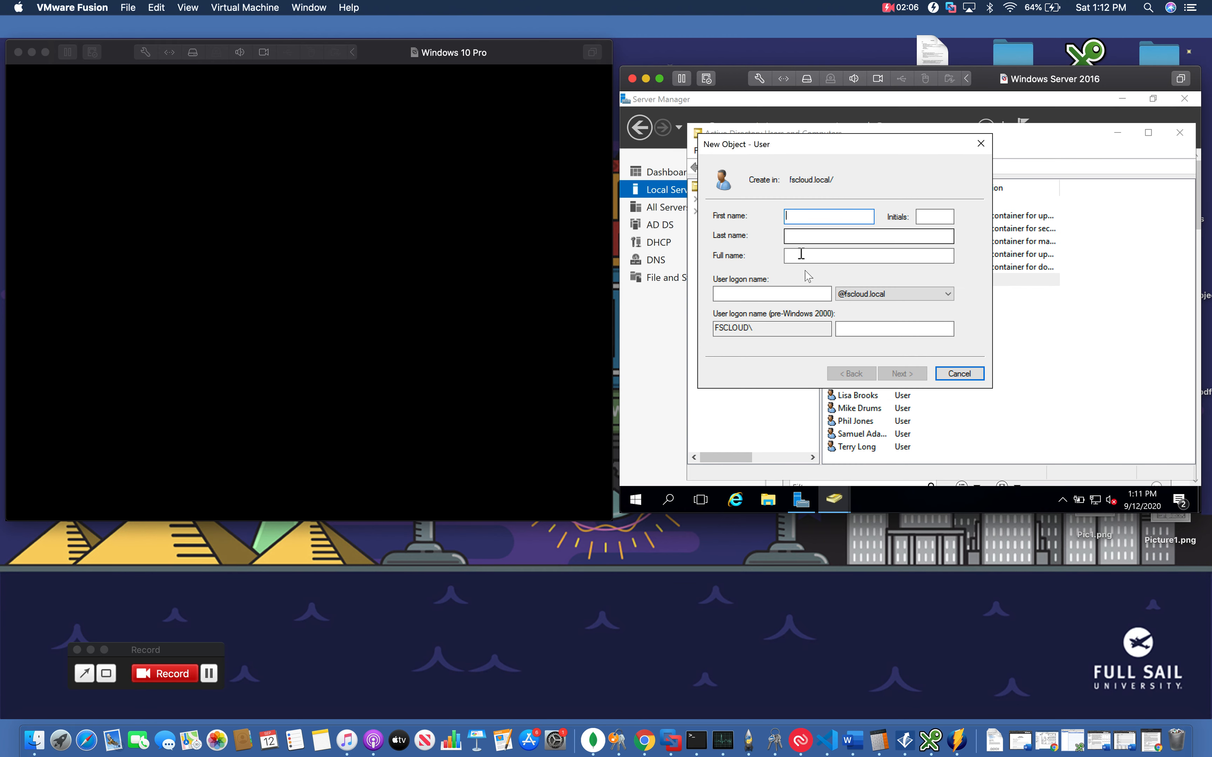
left_click(766, 296)
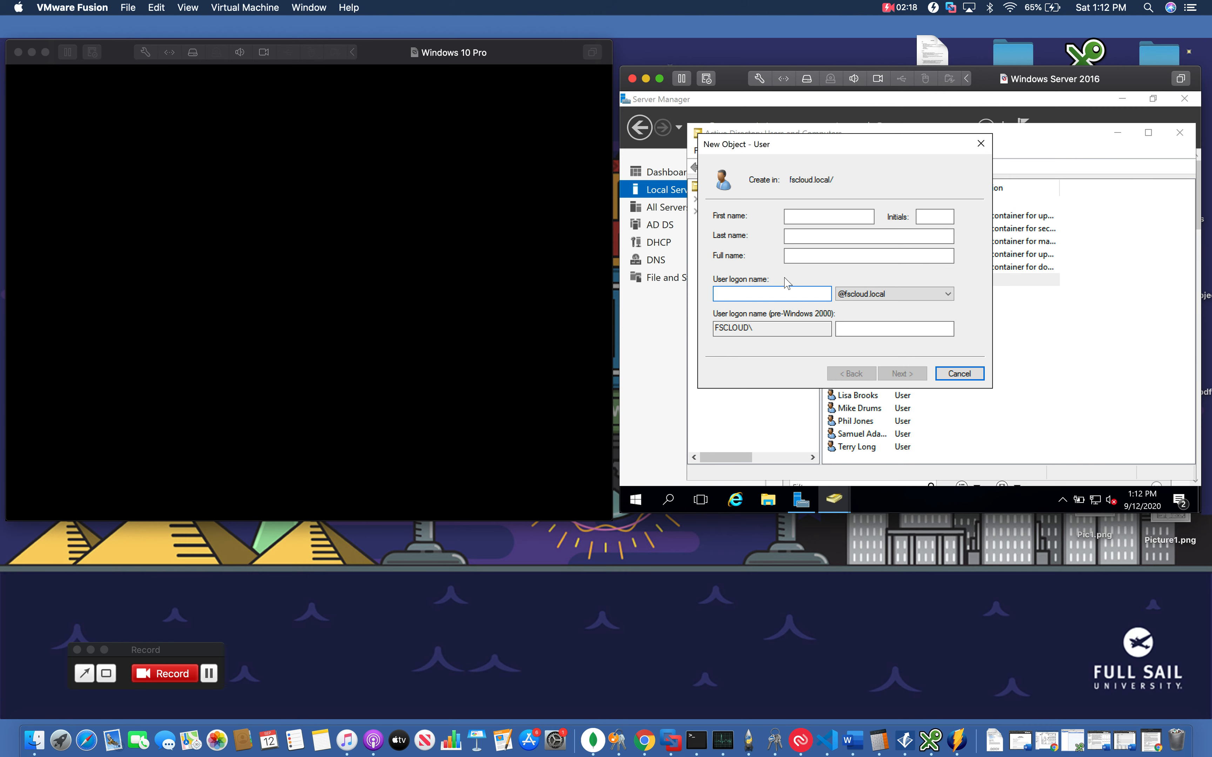
left_click(959, 374)
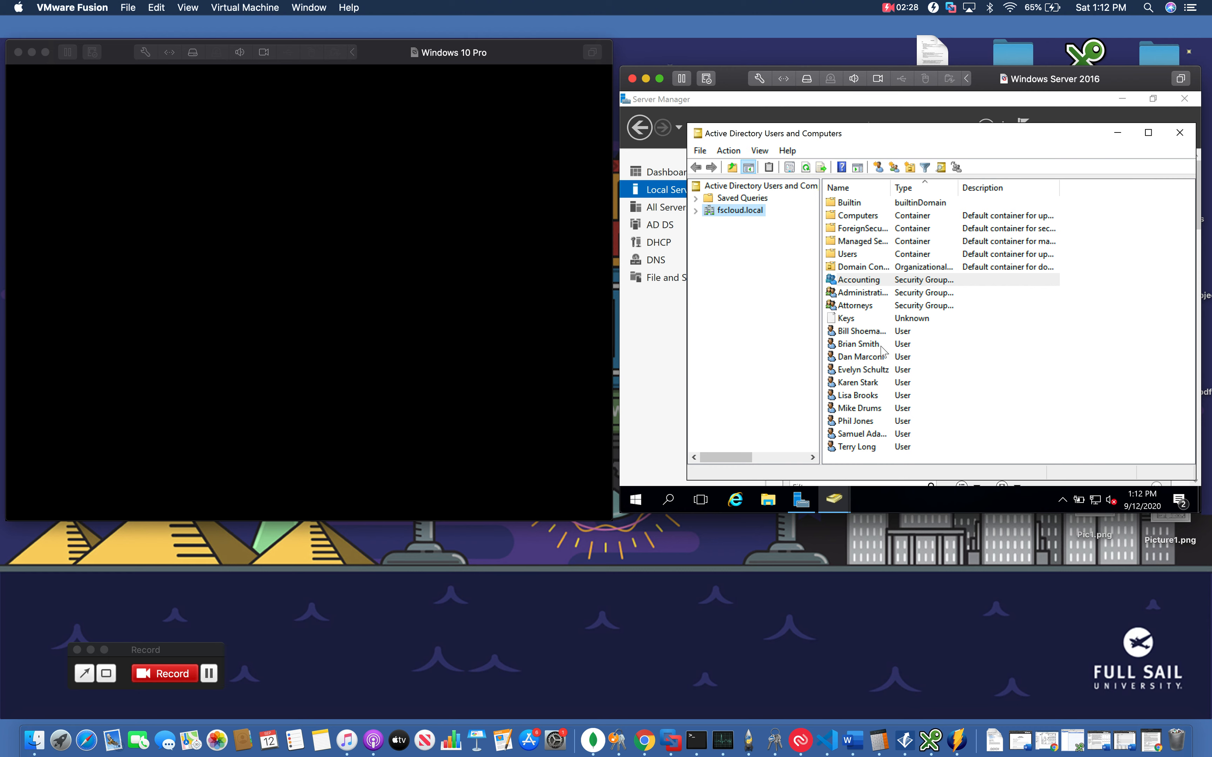
Step through the Accounting, Administrative and Attorneys security groups in the fscloud.local object list
left_click(865, 283)
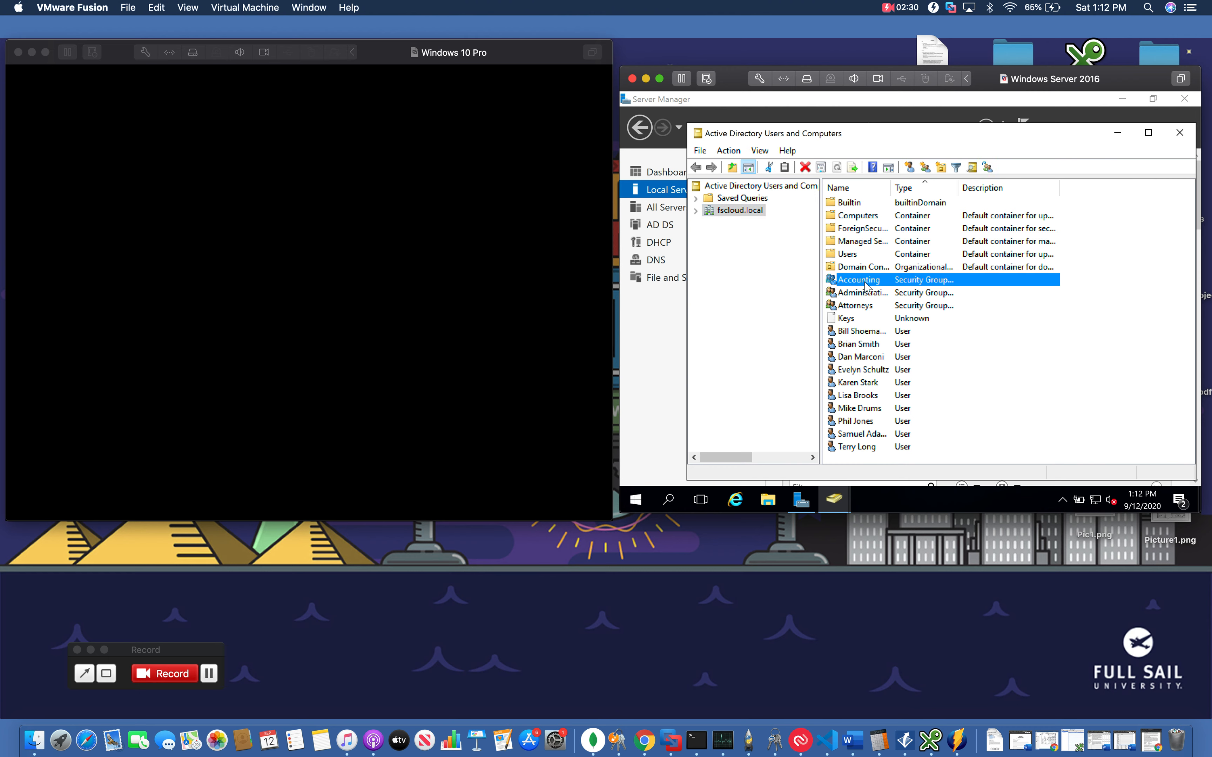
key("Down")
key("Down")
key("Up")
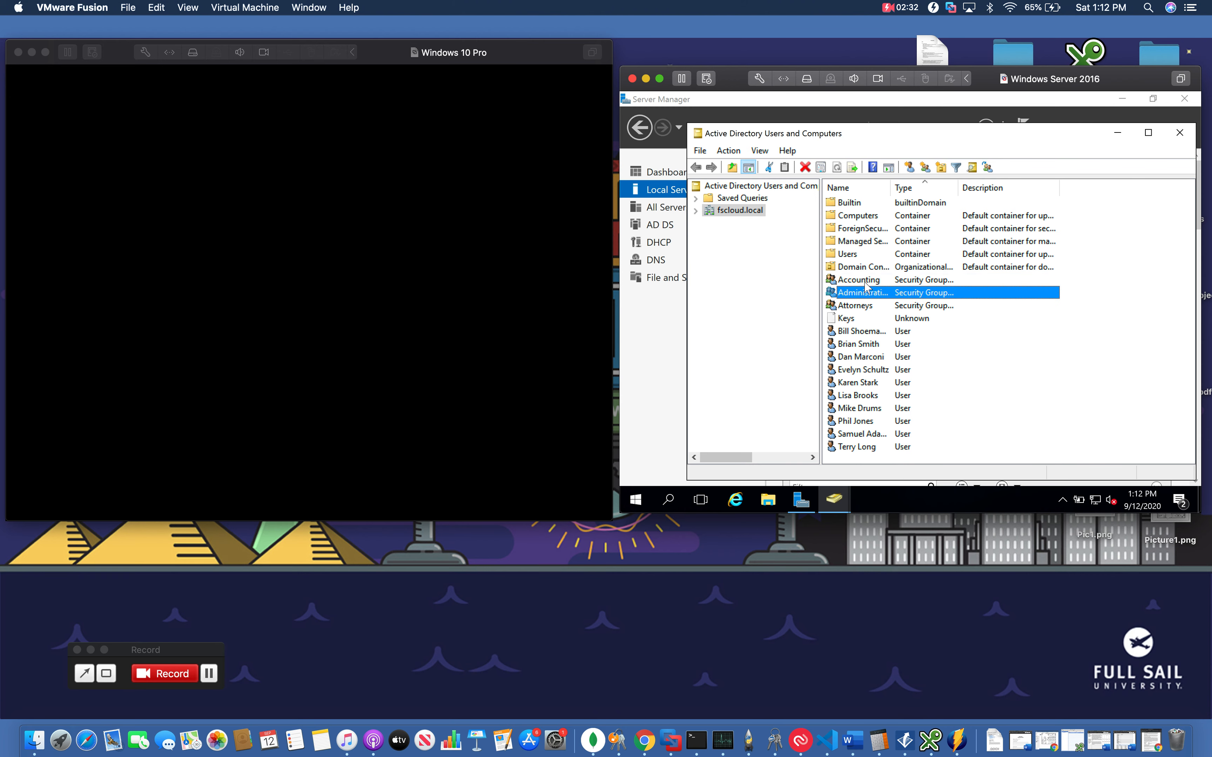
key("Up")
key("Down")
key("Down")
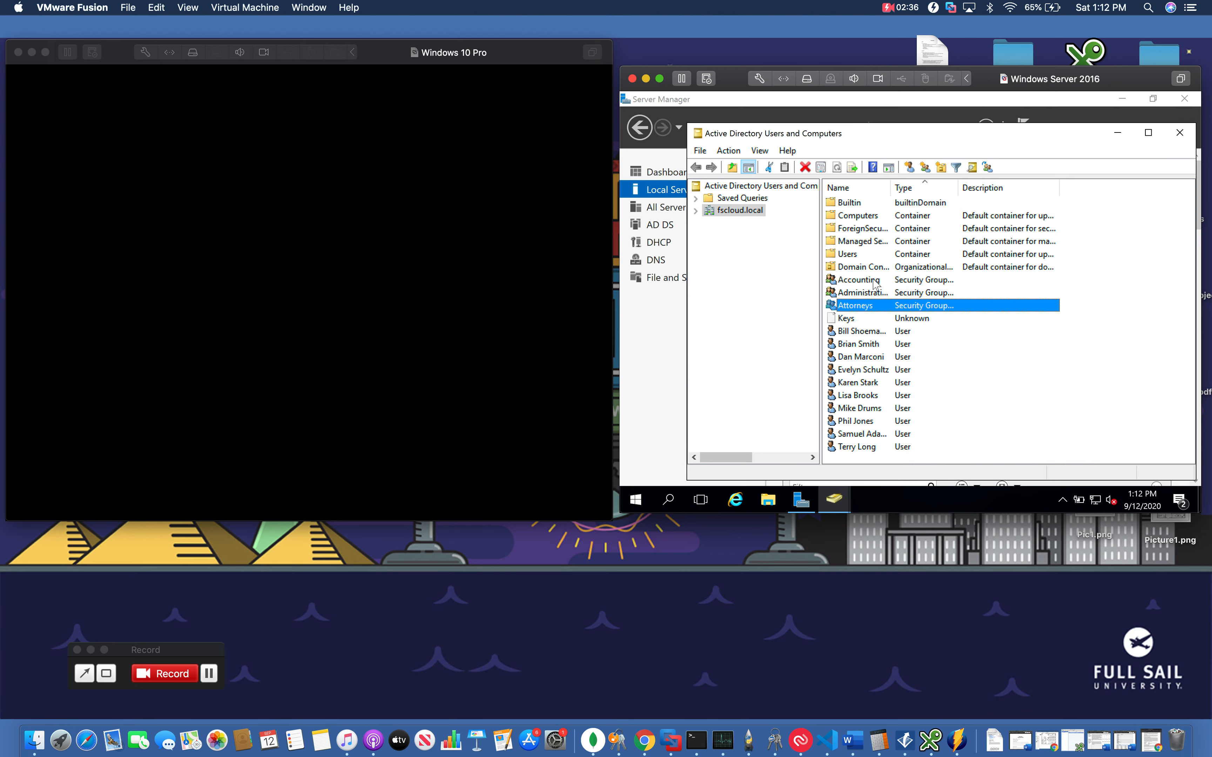
Open the Accounting group's properties and view its member list
double_click(876, 282)
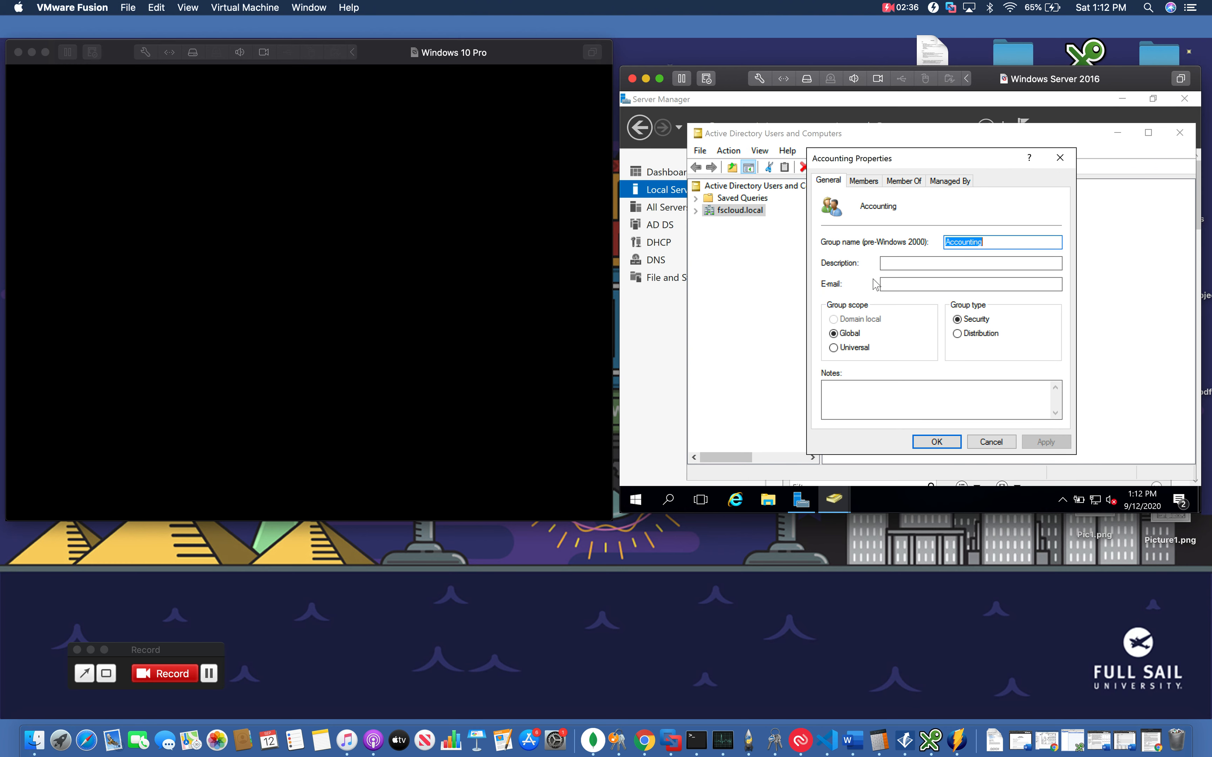
left_click(863, 181)
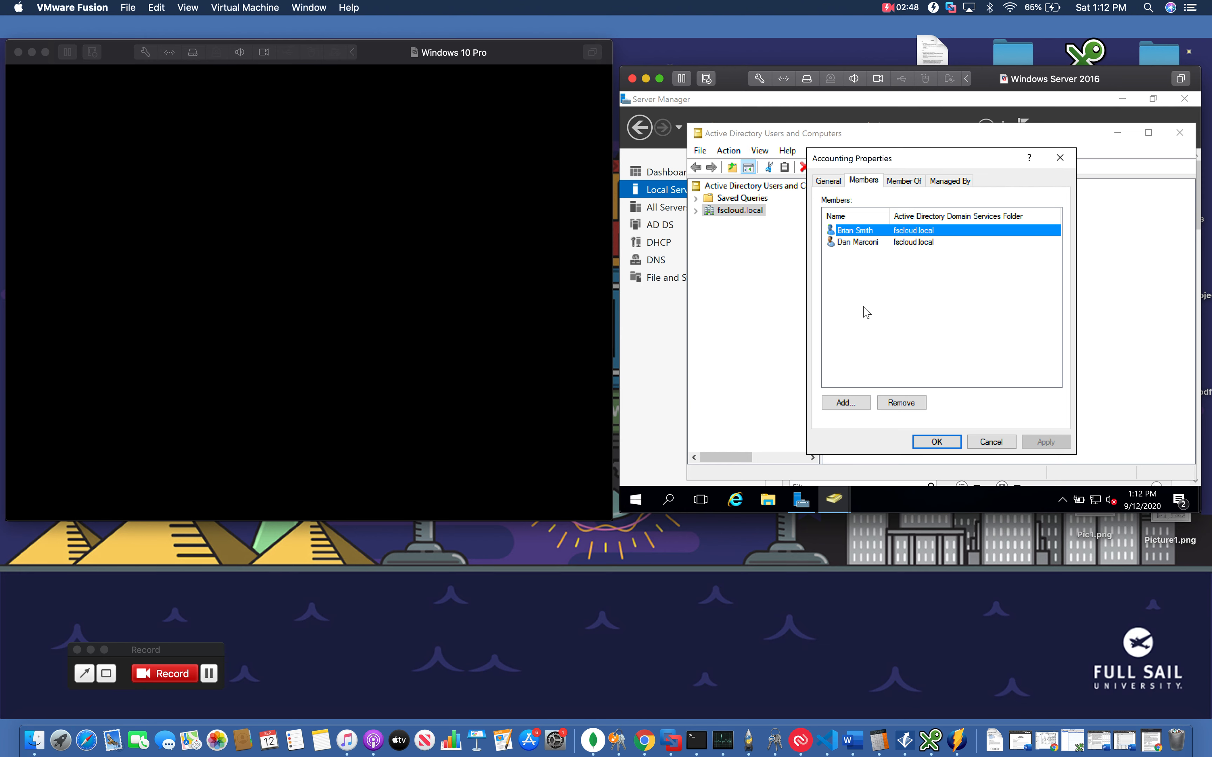
mouse_move(929, 158)
left_mouse_down()
mouse_move(781, 168)
mouse_move(919, 137)
left_mouse_up()
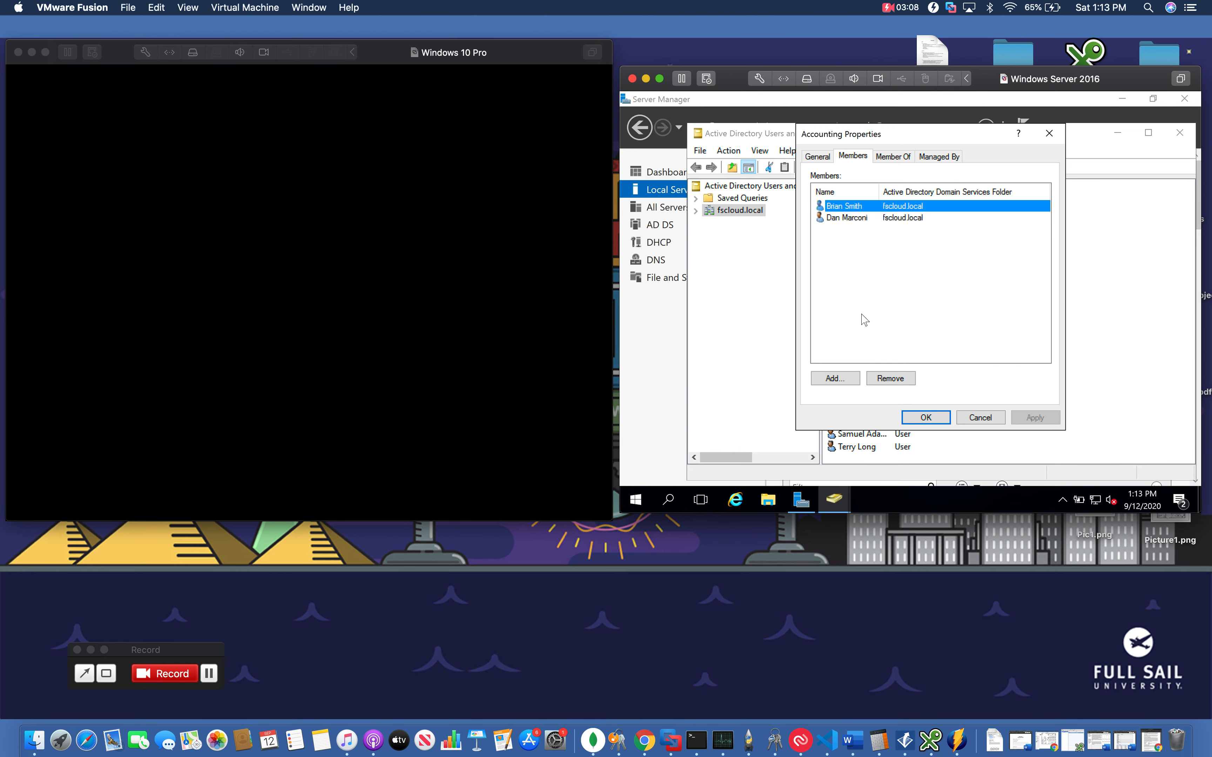
Try adding an existing user to the Accounting group's members, then cancel the group properties
left_click(835, 378)
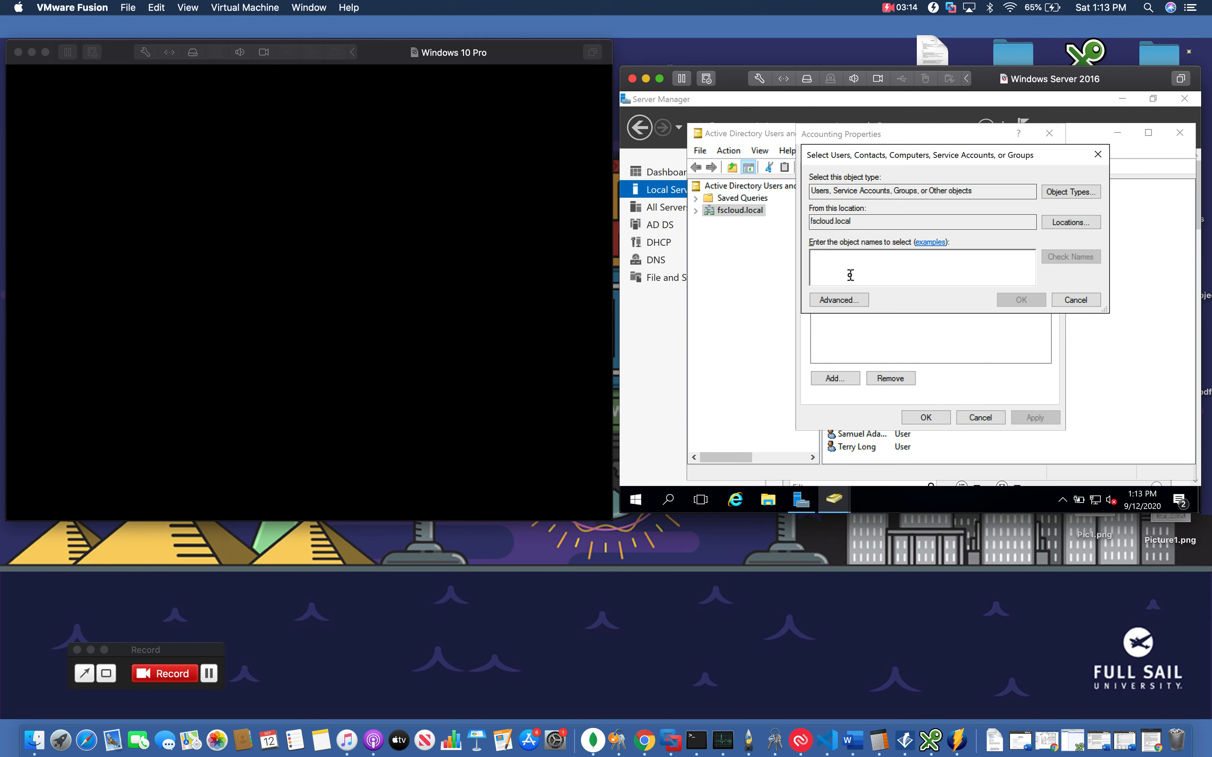
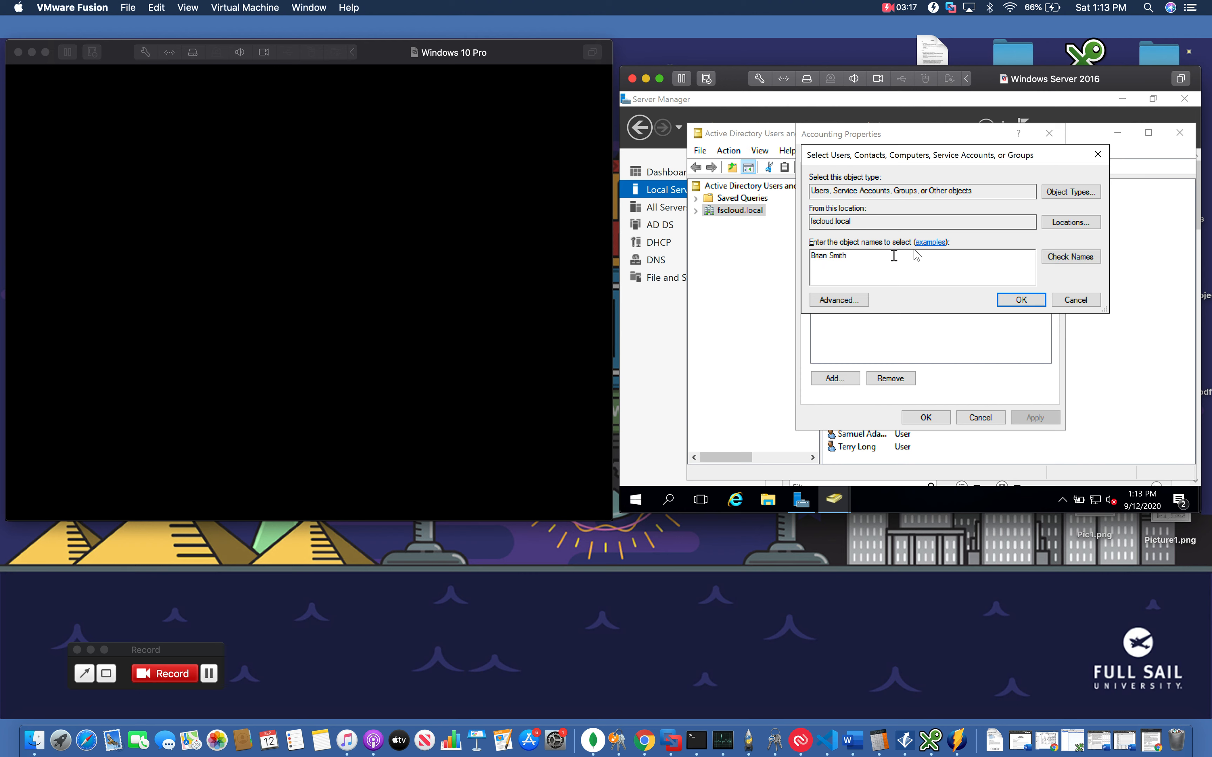
left_click(1088, 256)
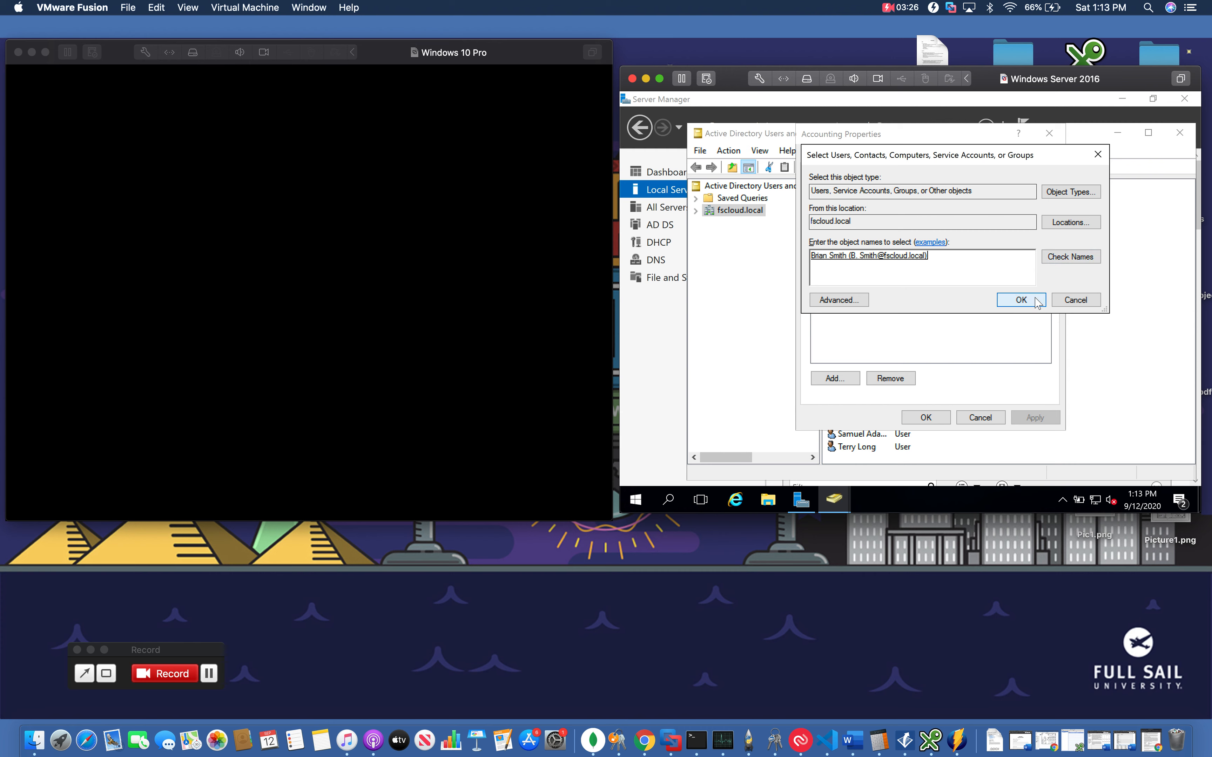
left_click(1021, 299)
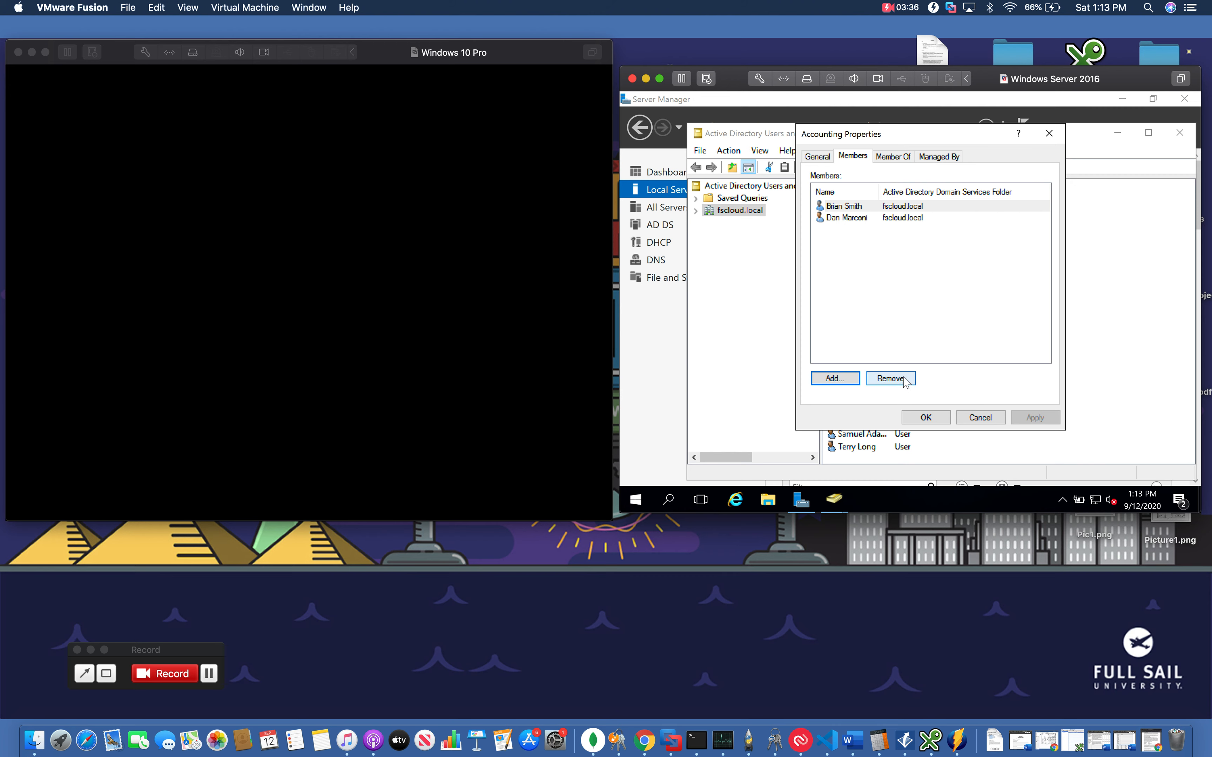
left_click(980, 418)
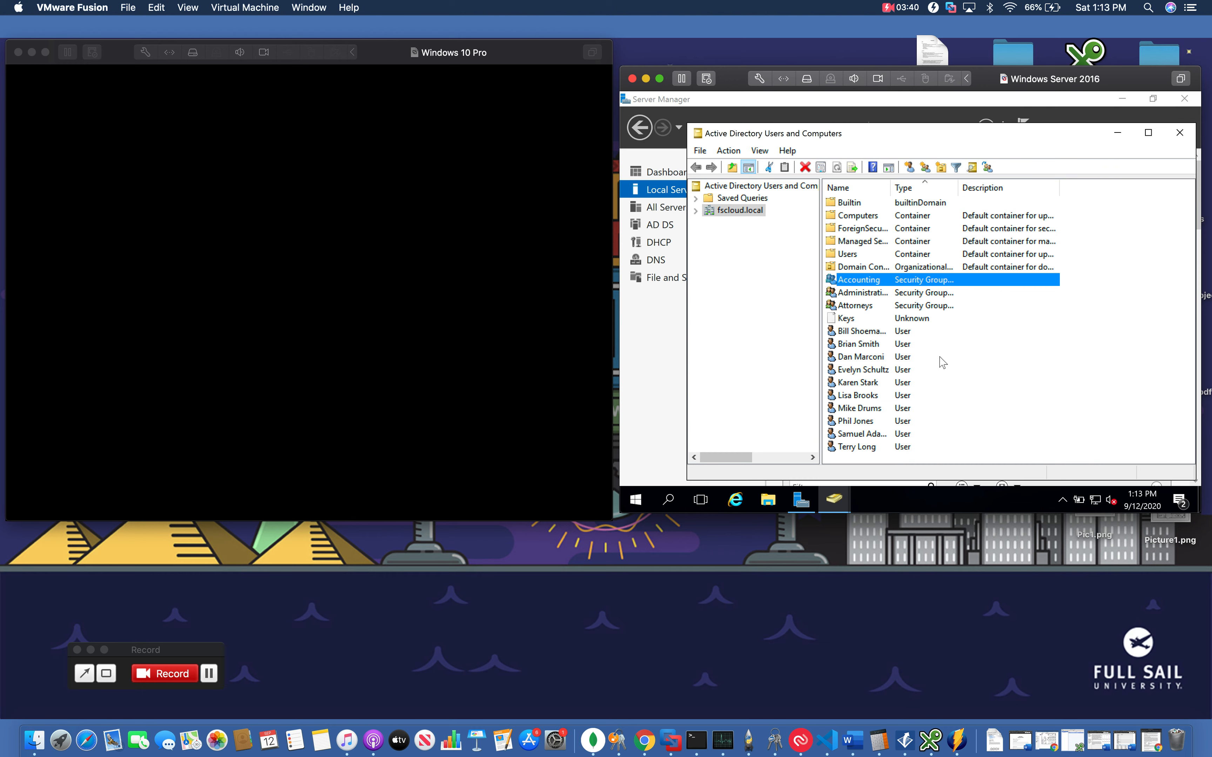
Review the member lists of the Administrative and Attorneys security groups, closing each without changes
double_click(870, 298)
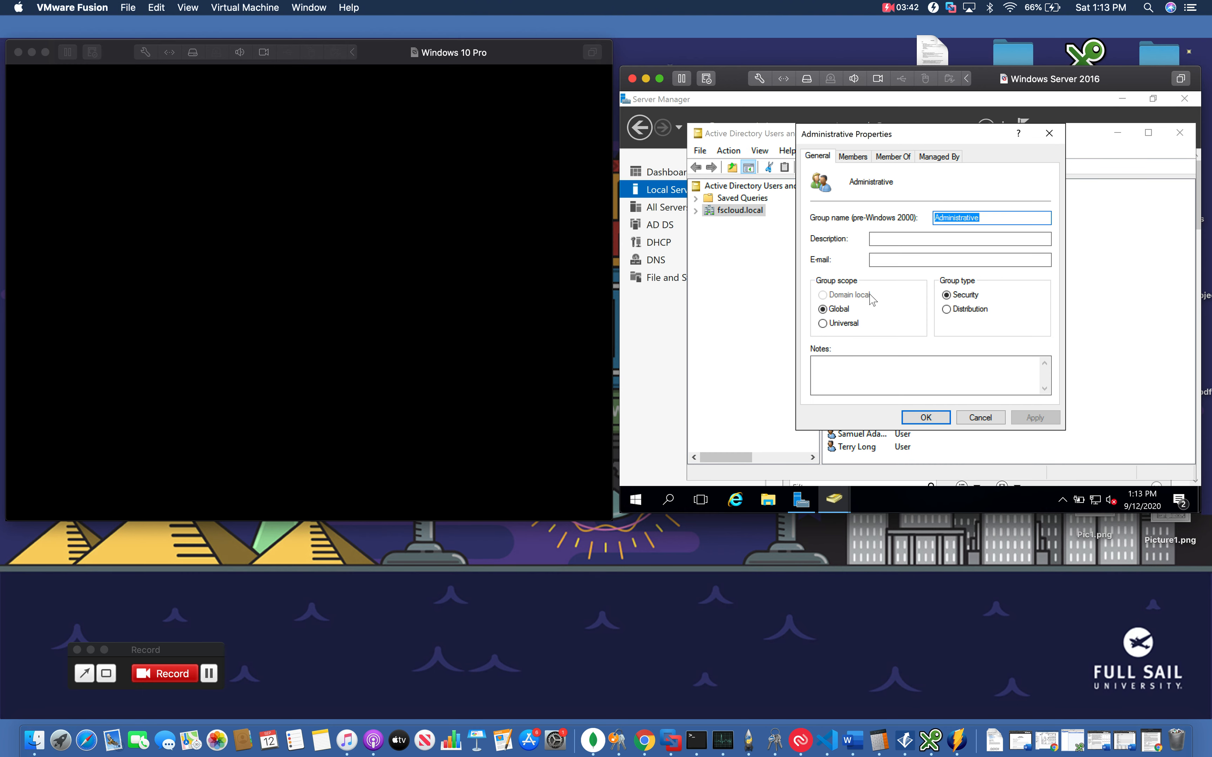
left_click(852, 156)
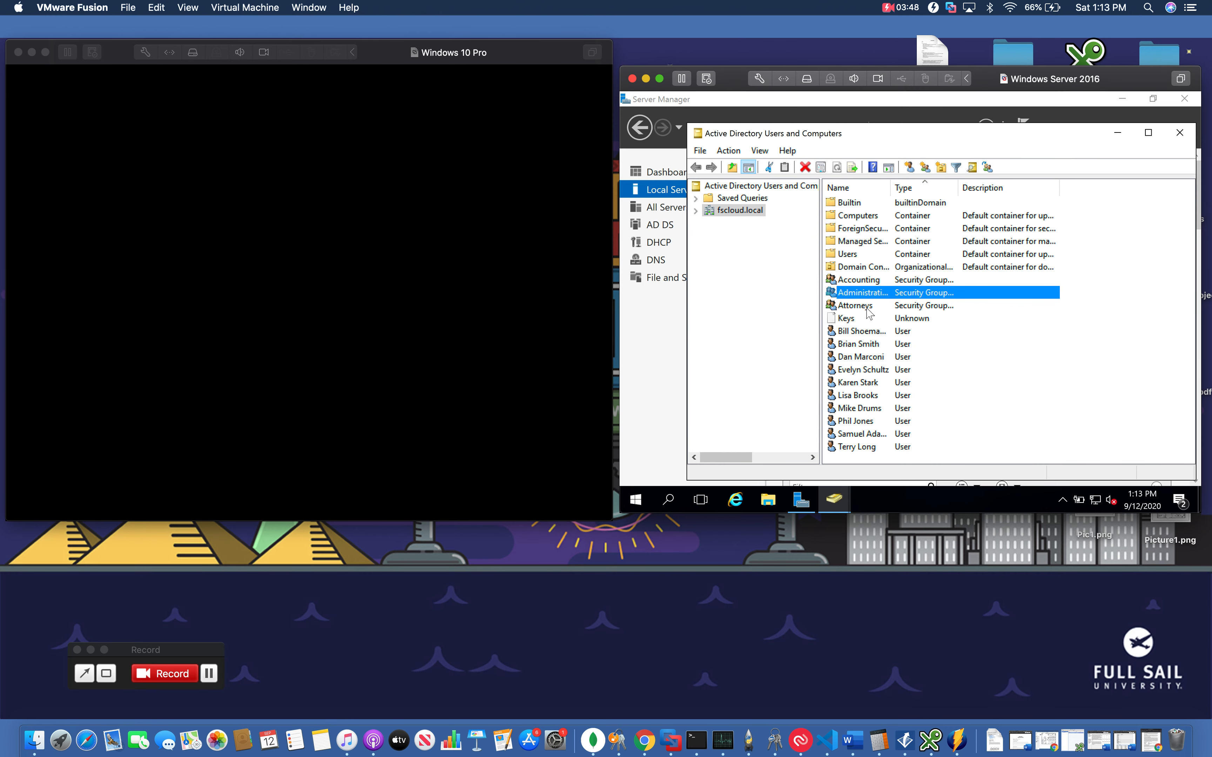
double_click(871, 307)
left_click(852, 157)
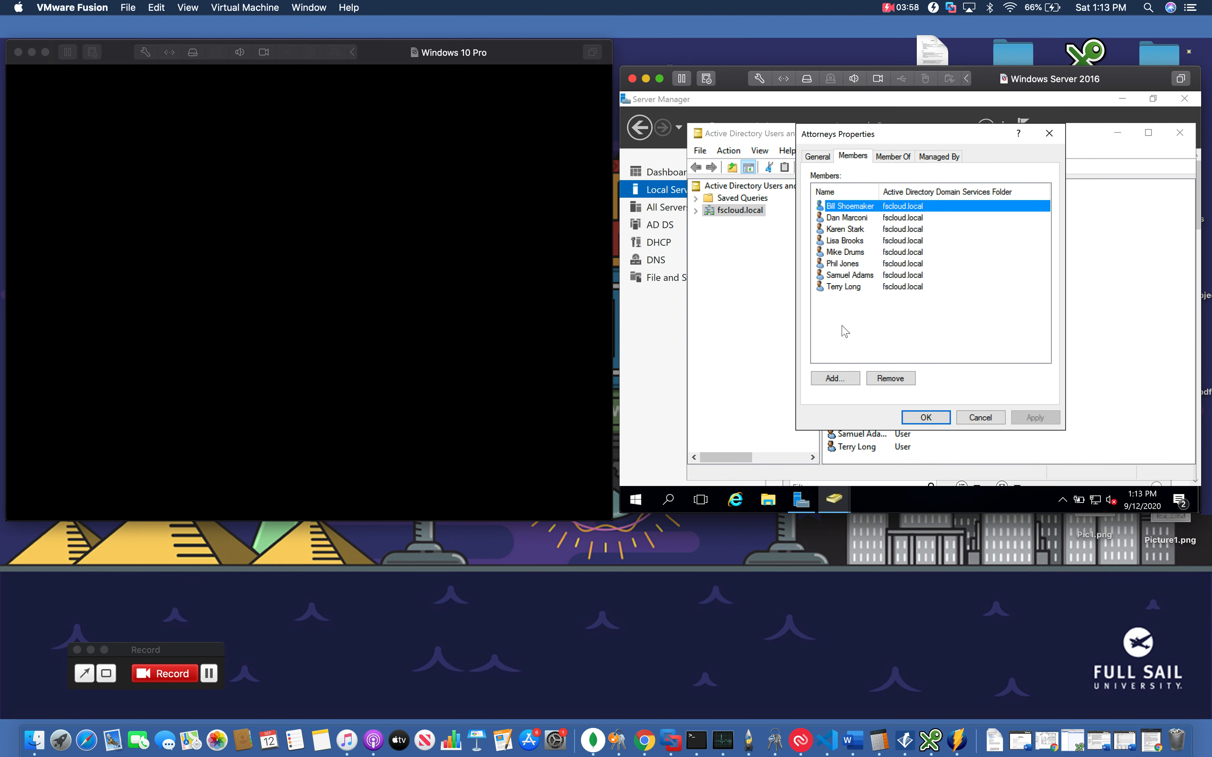
left_click(967, 419)
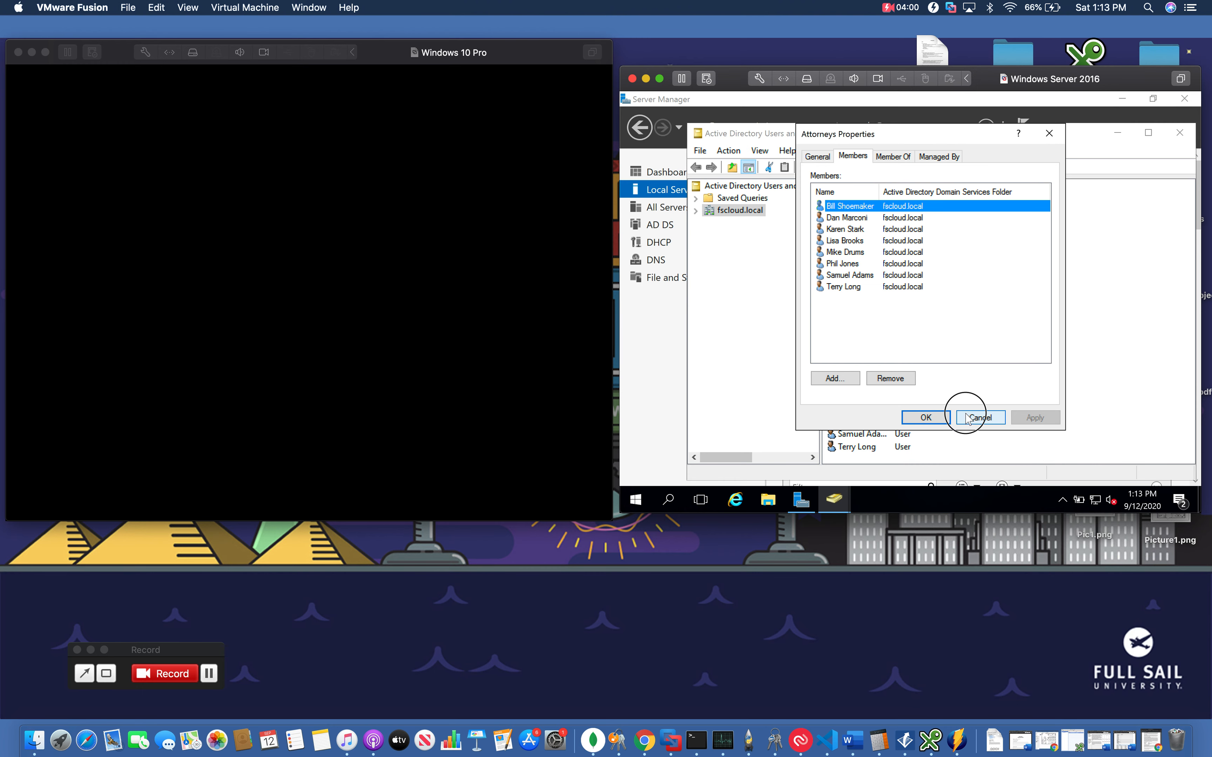
Step through the user accounts listed in the fscloud.local domain
left_click(860, 332)
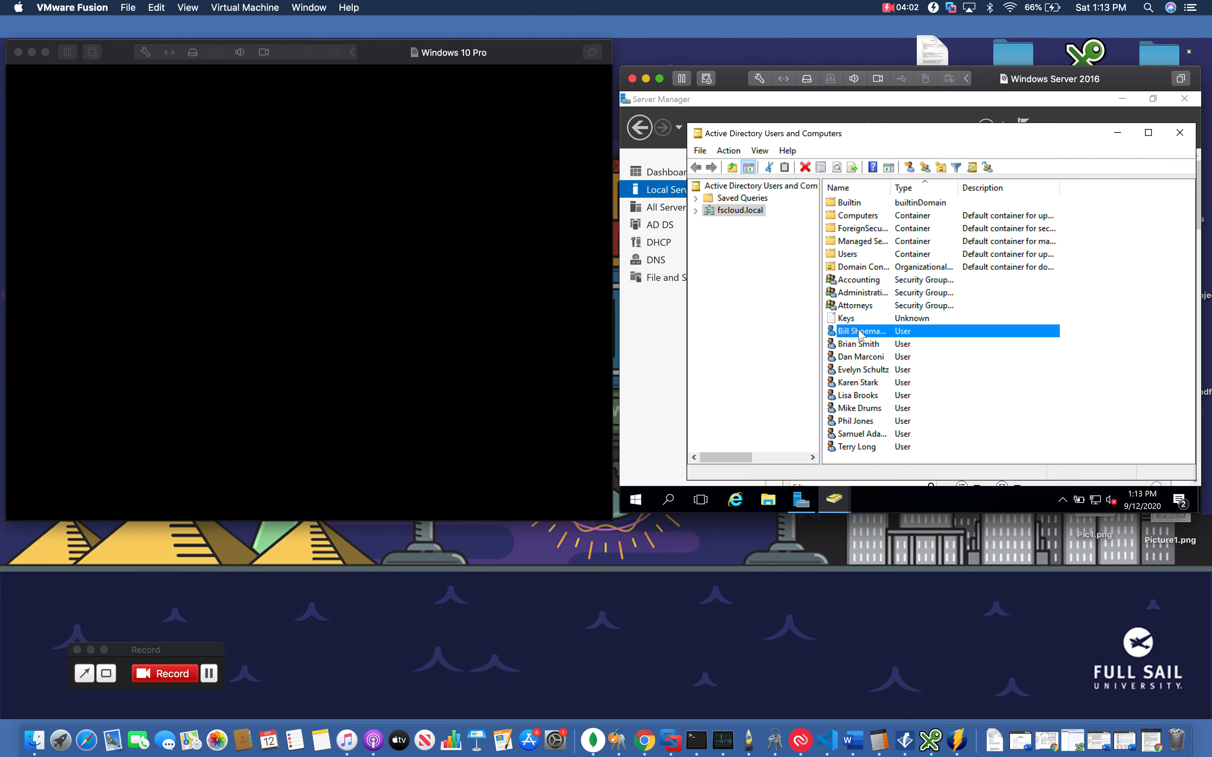
key("Down")
key("Down")
key("Down")
key("Down")
key("Down")
key("Down")
key("Down")
key("Down")
key("Down")
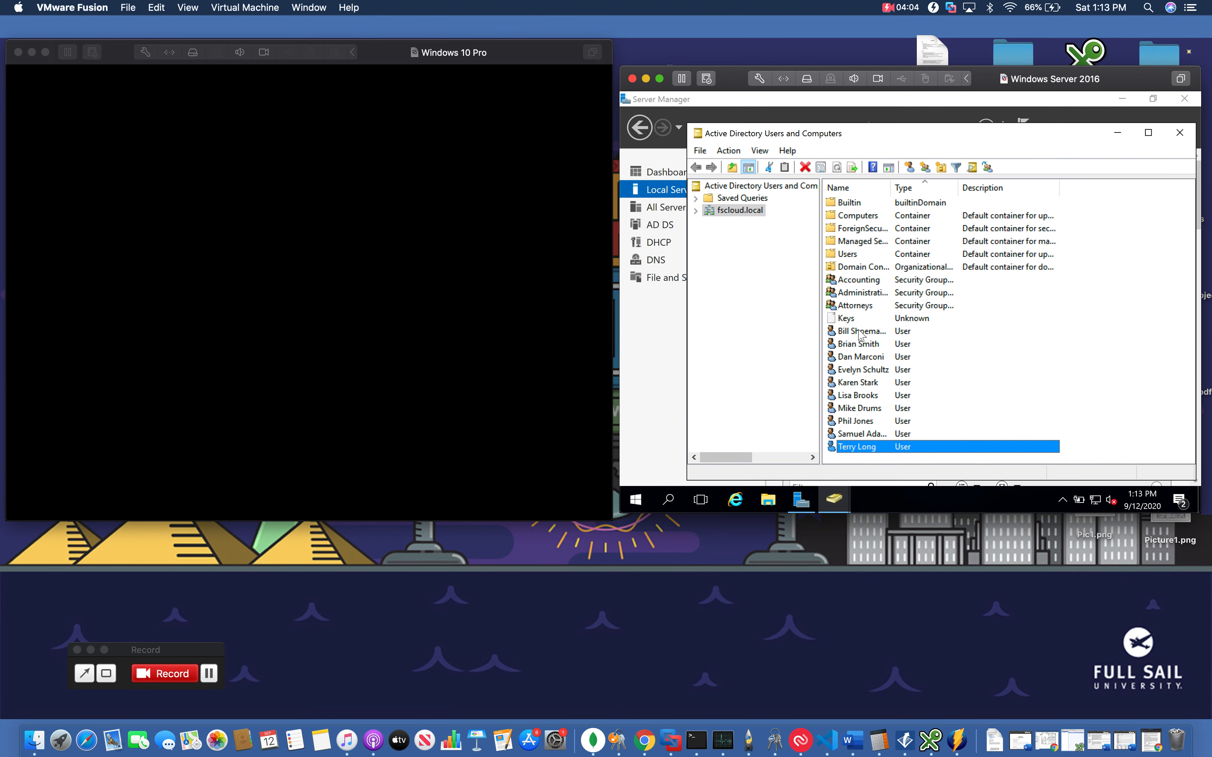
key("Up")
key("Up")
key("Up")
key("Up")
key("Up")
key("Up")
key("Up")
key("Up")
key("Up")
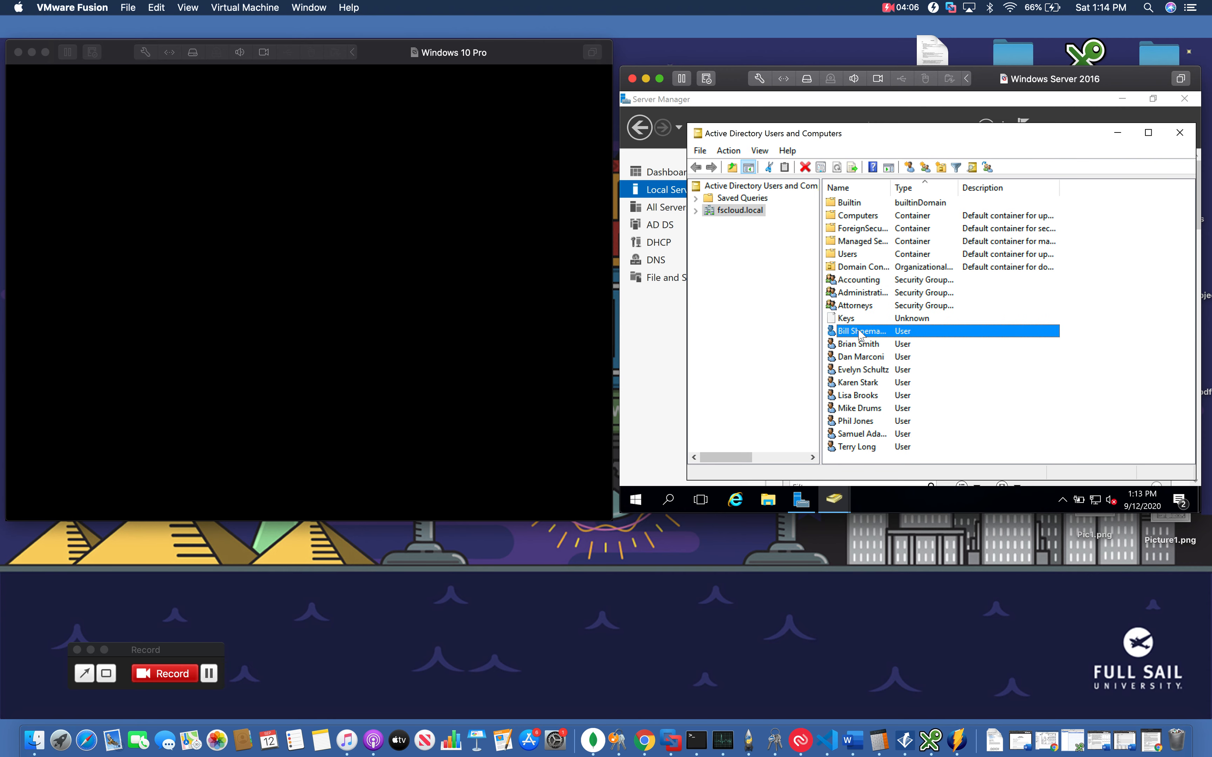
Open the third user account's properties and browse the groups it is a member of
double_click(876, 358)
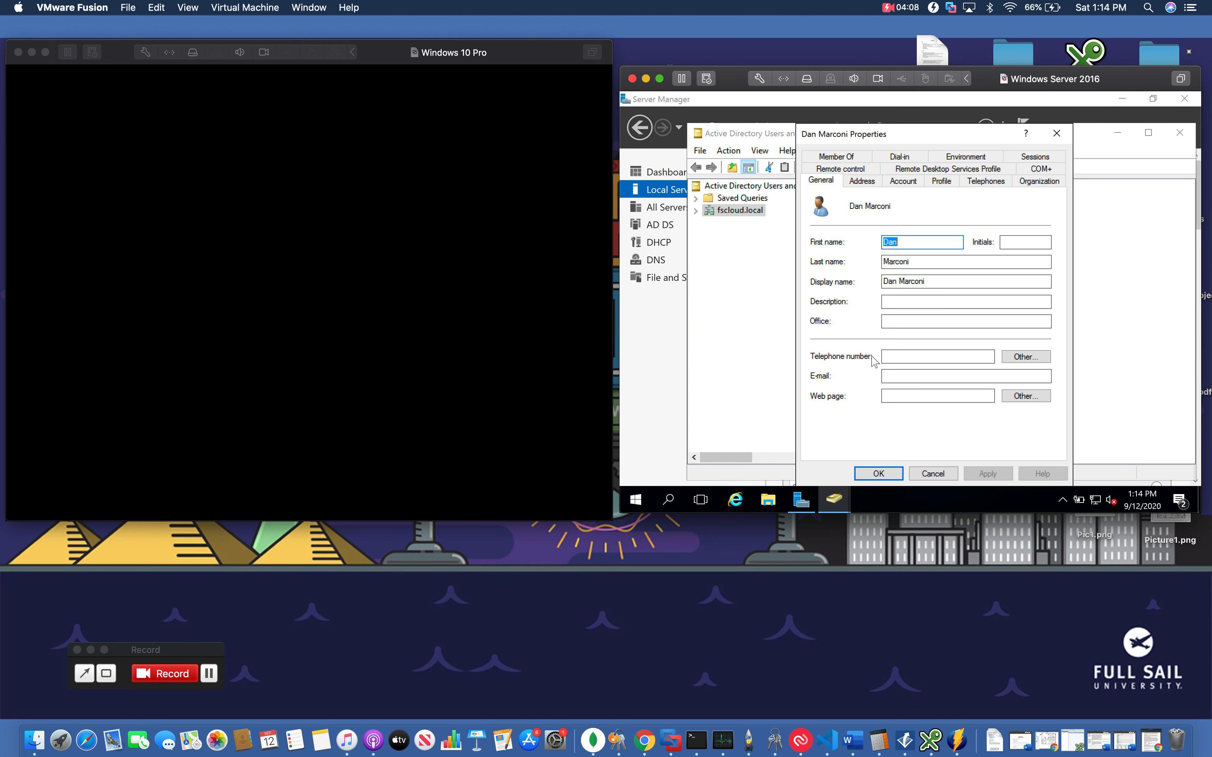
left_click(847, 157)
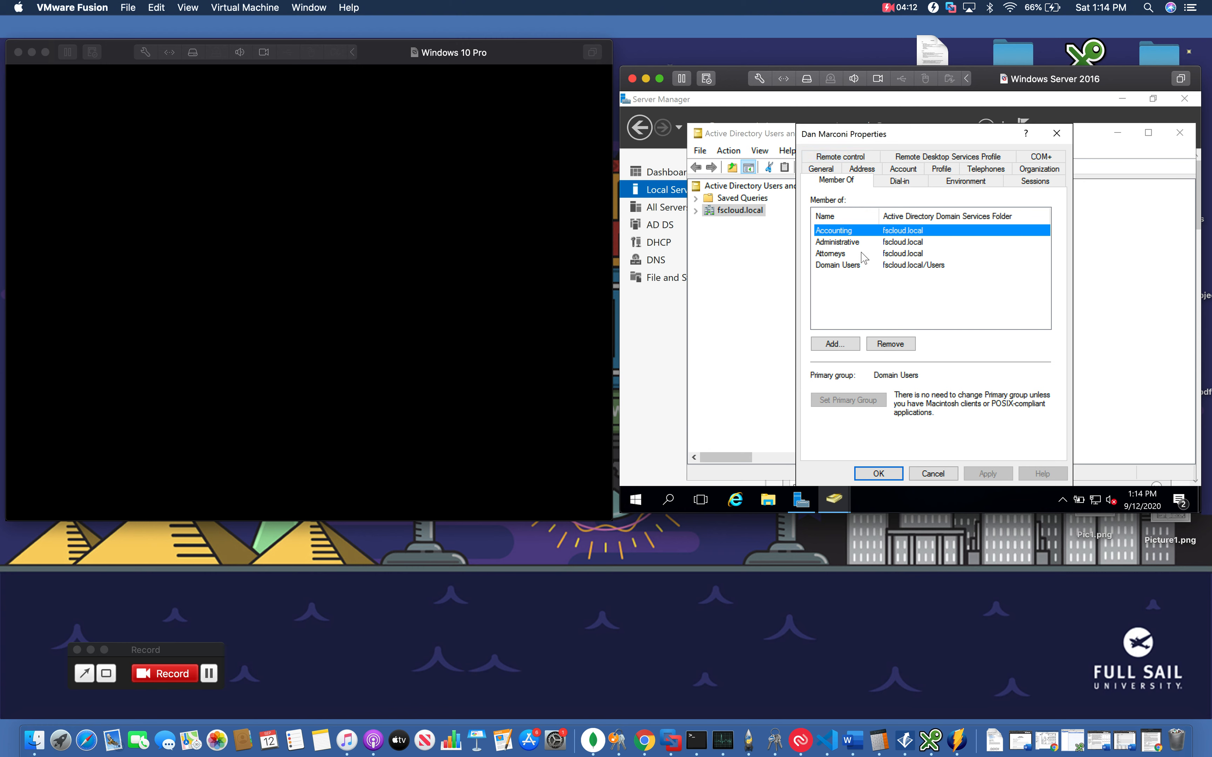
left_click(845, 245)
key("Down")
key("Down")
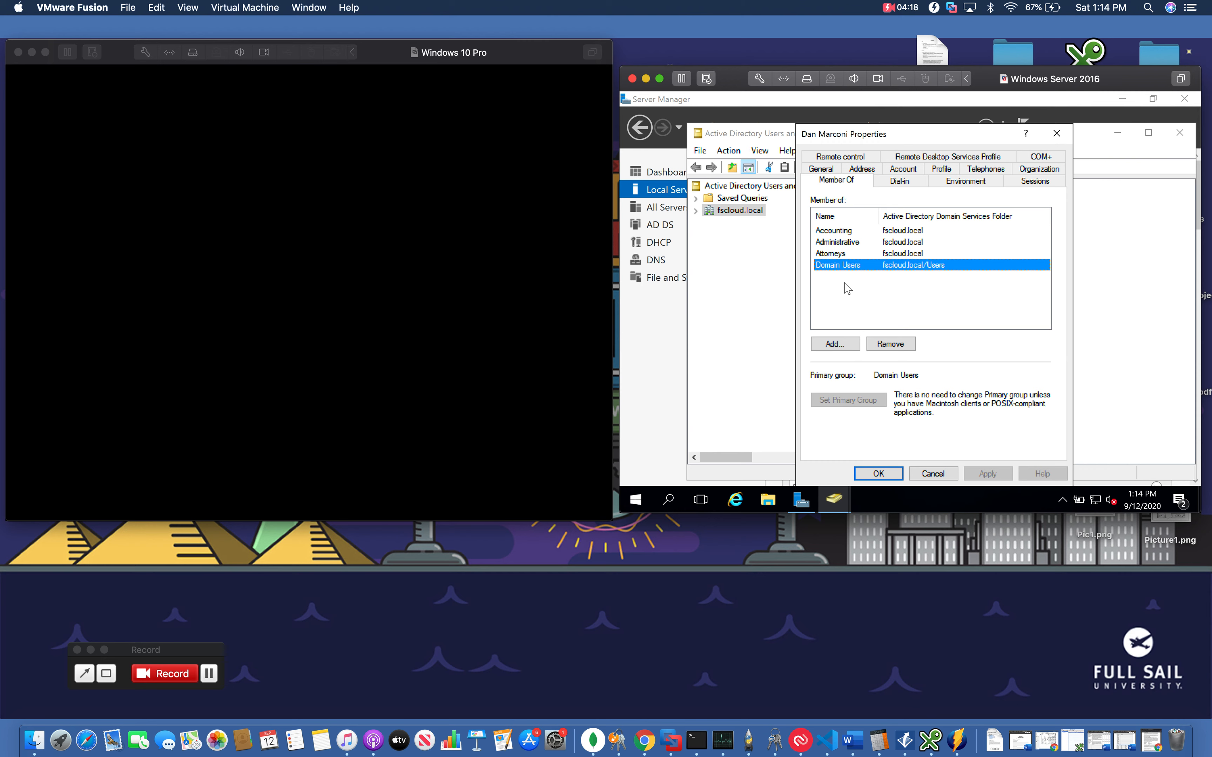
key("Up")
key("Up")
key("Up")
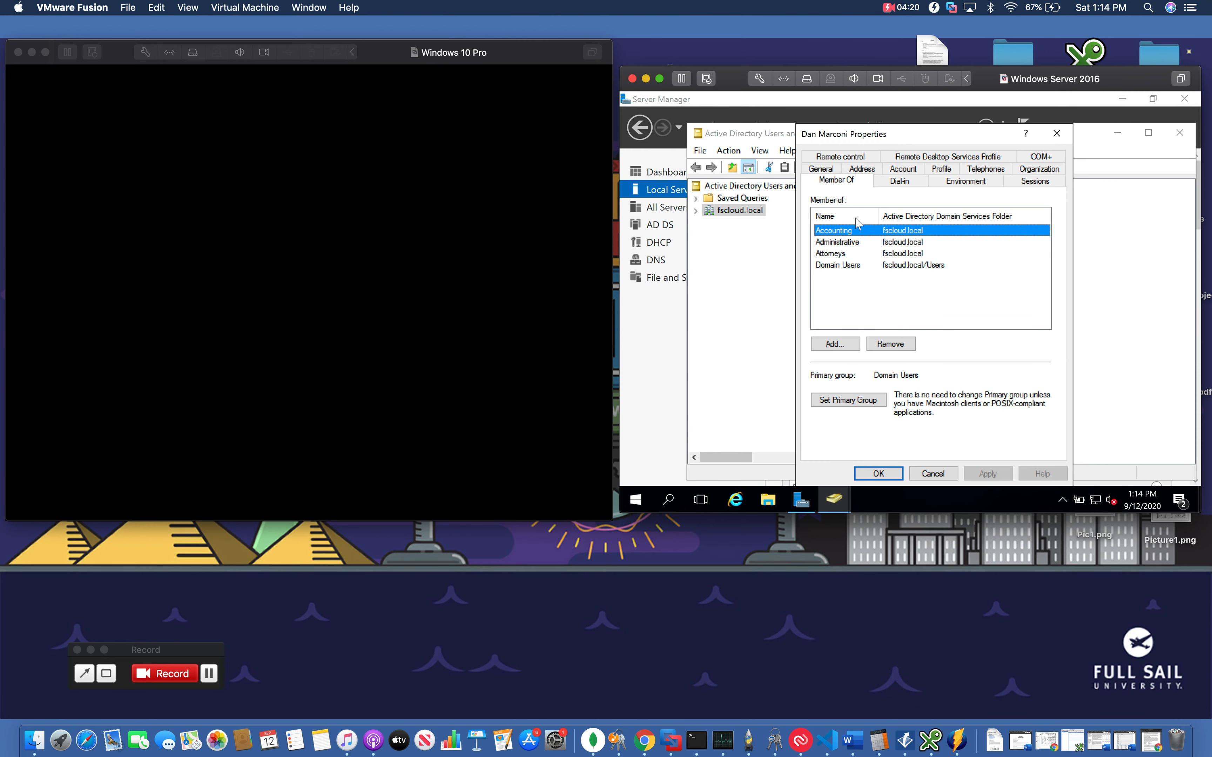
View the user's General and Account tabs, then cancel the properties dialog
left_click(822, 169)
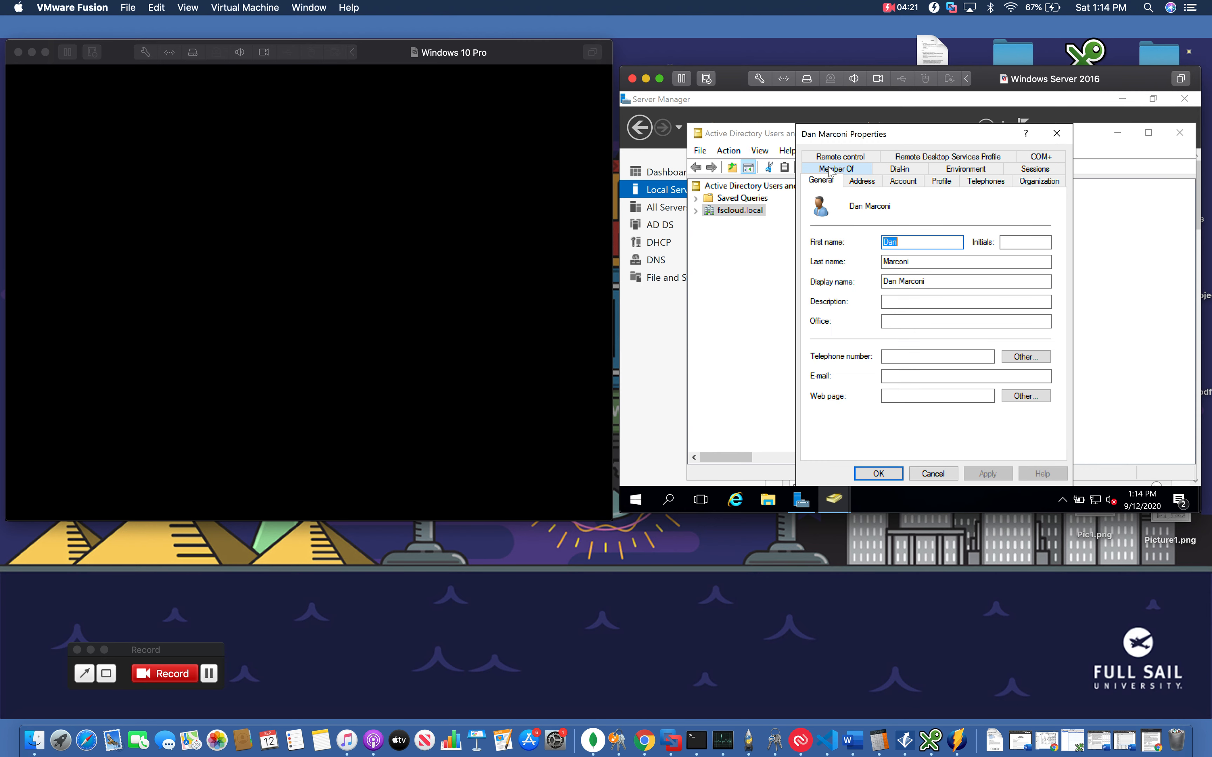
left_click(906, 186)
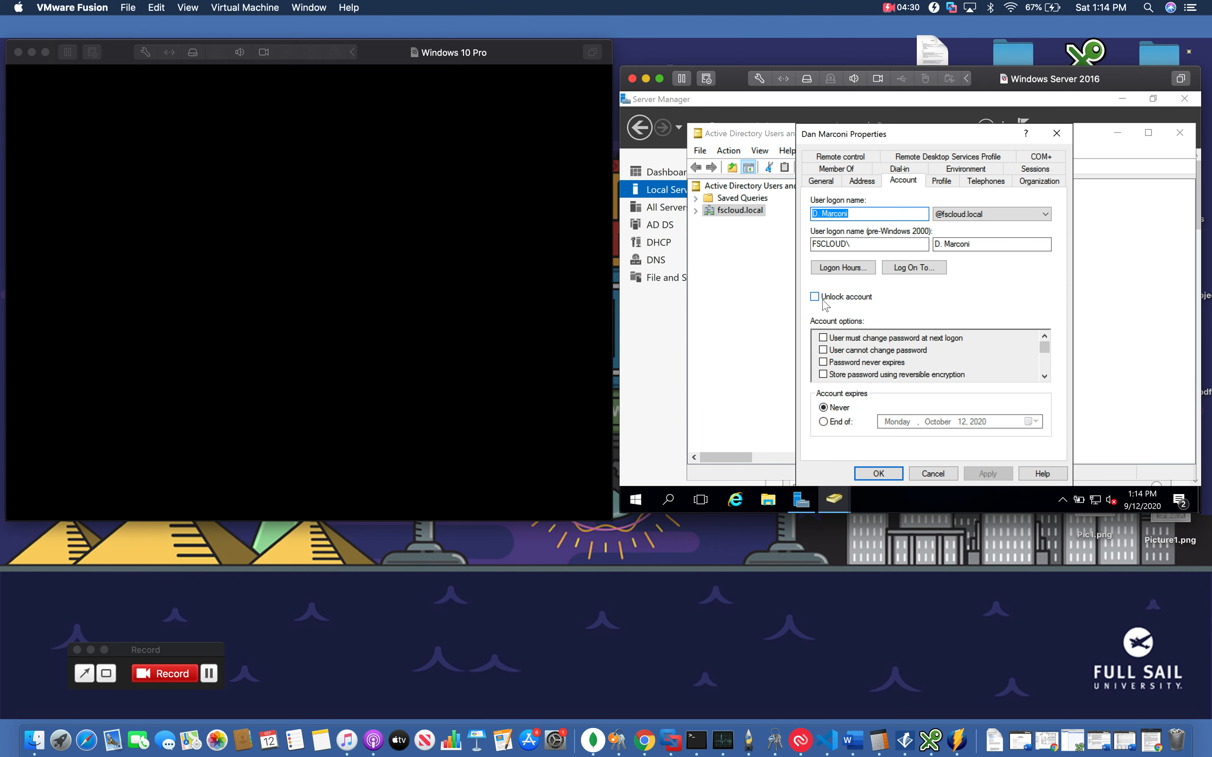
left_click(942, 474)
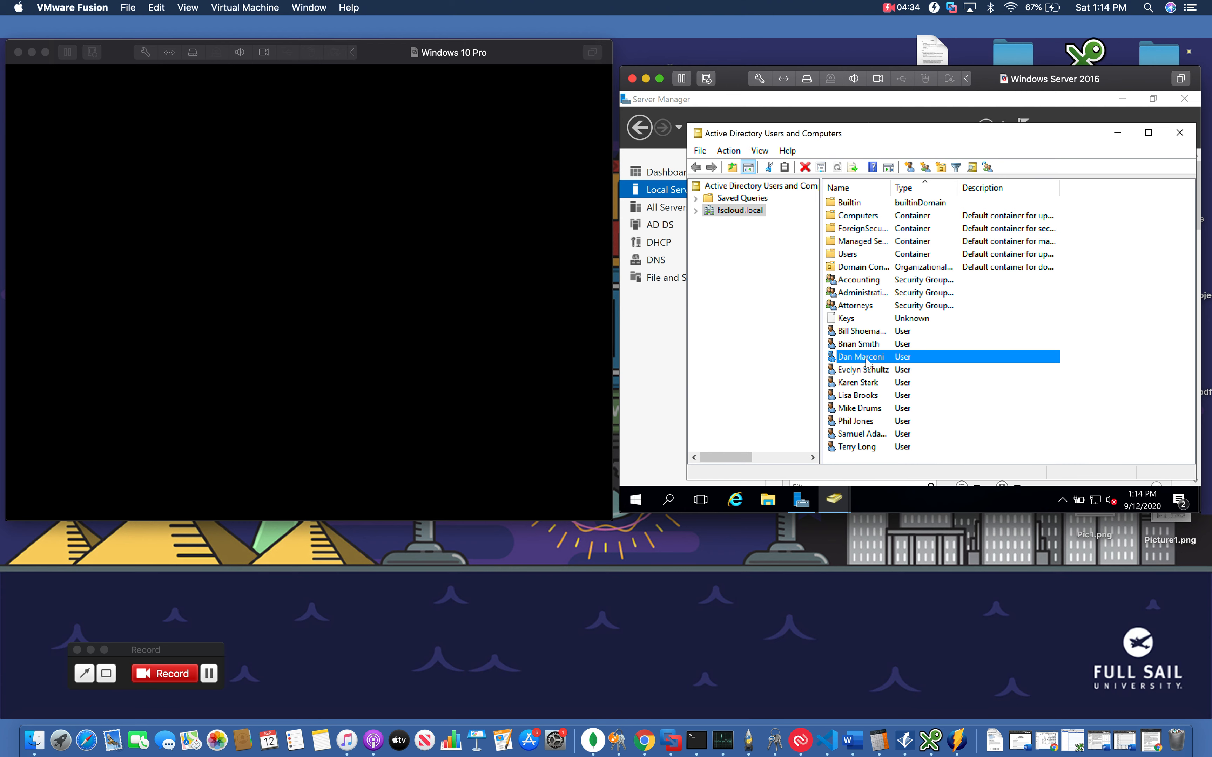
Close the Active Directory Users and Computers window
right_click(867, 357)
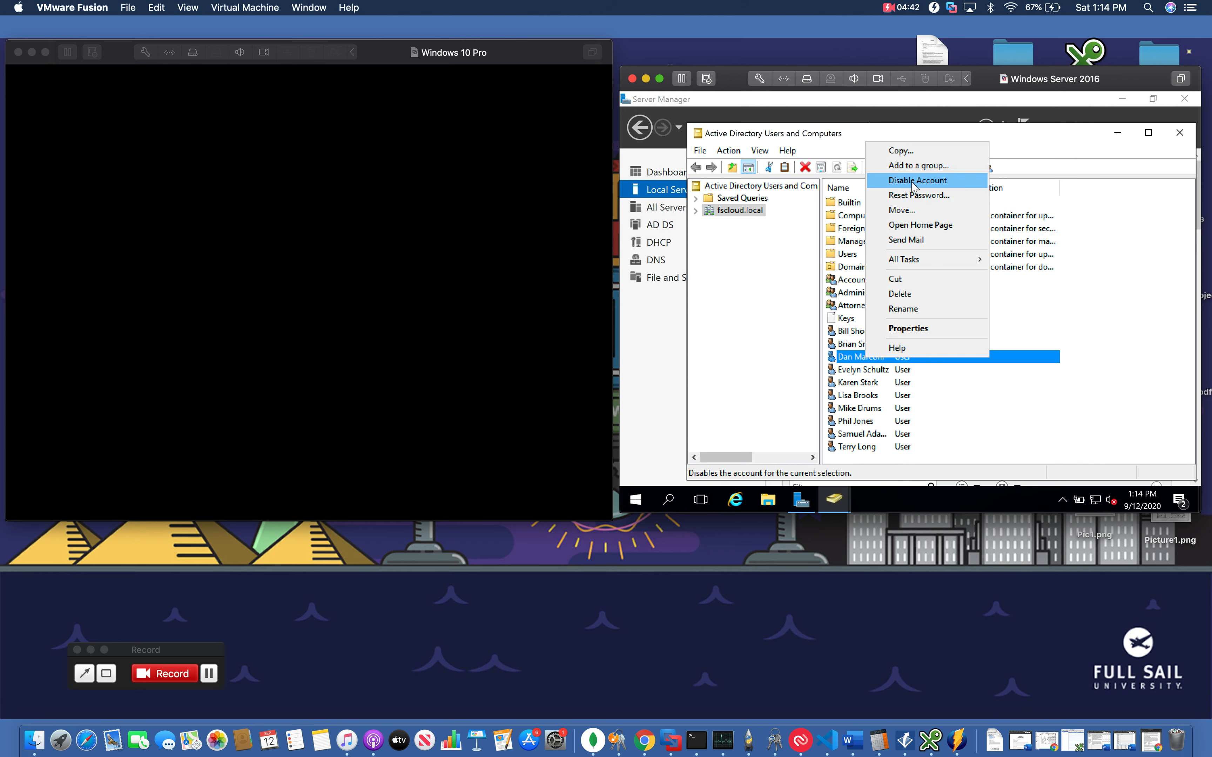
left_click(1044, 315)
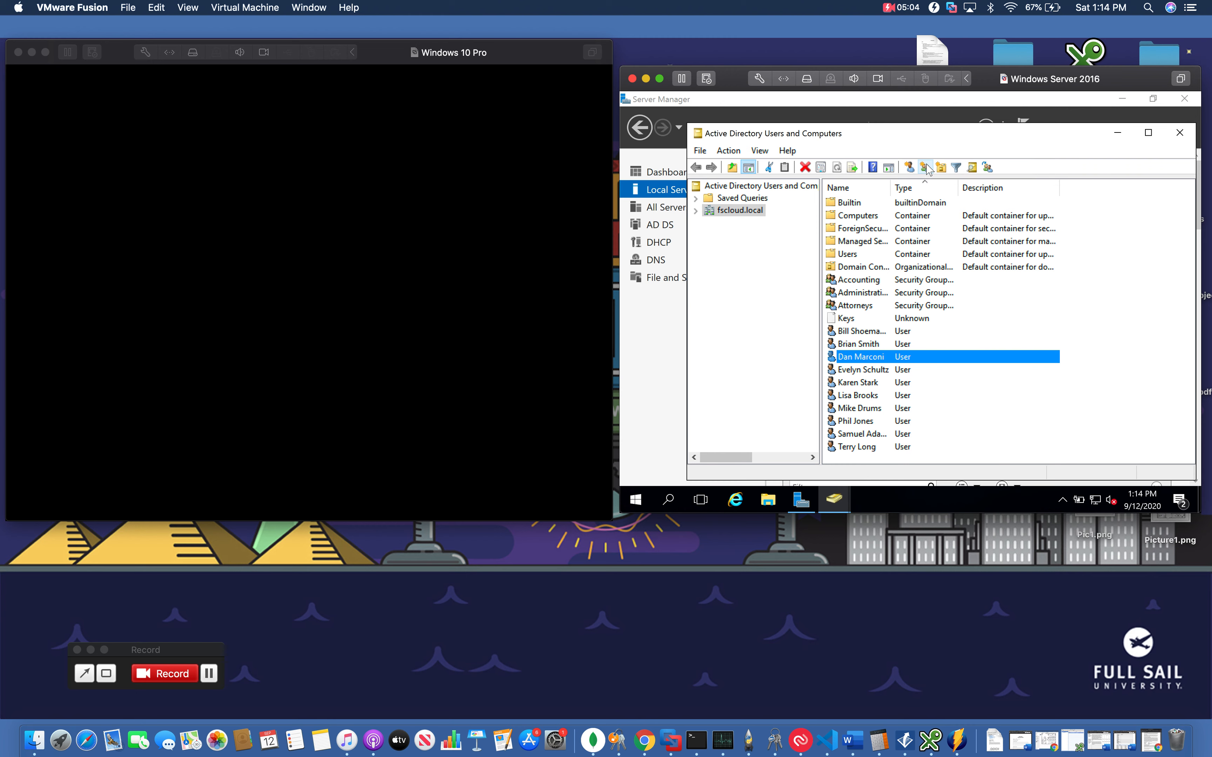
left_click(1176, 136)
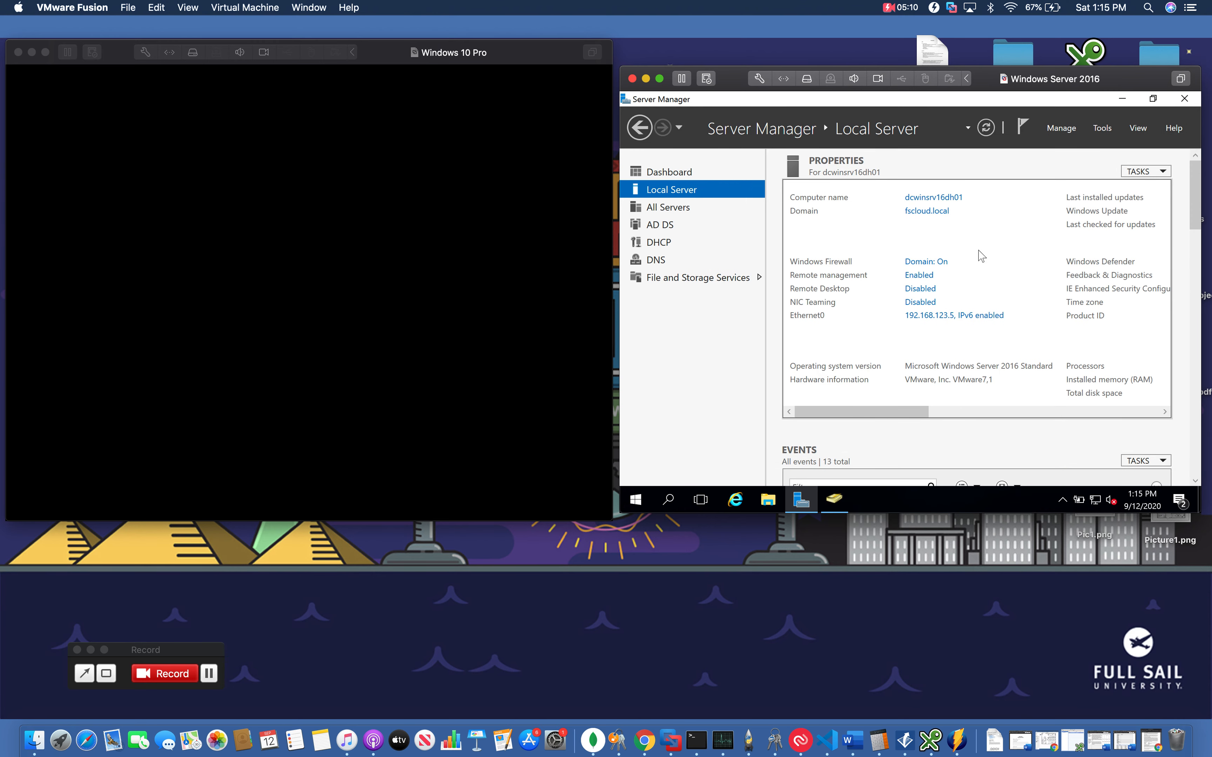
Open File Explorer and go to This PC
left_click(769, 500)
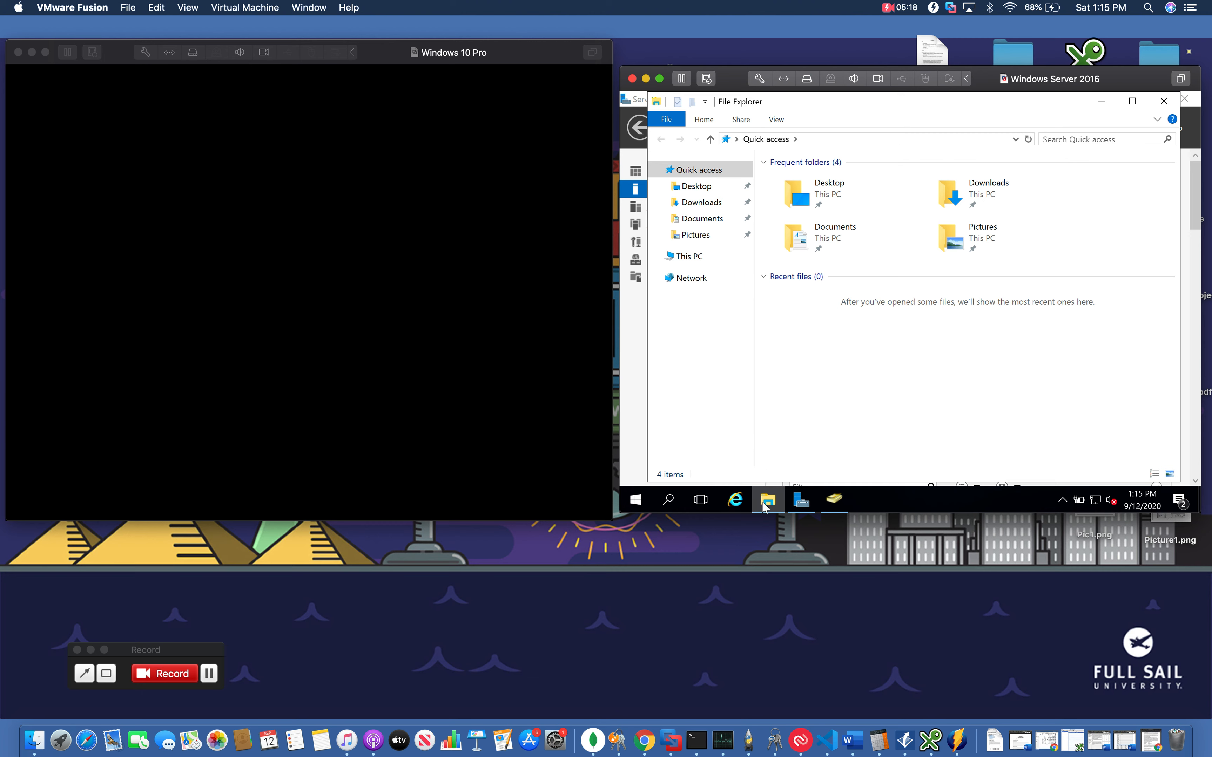
left_click(669, 501)
type("f")
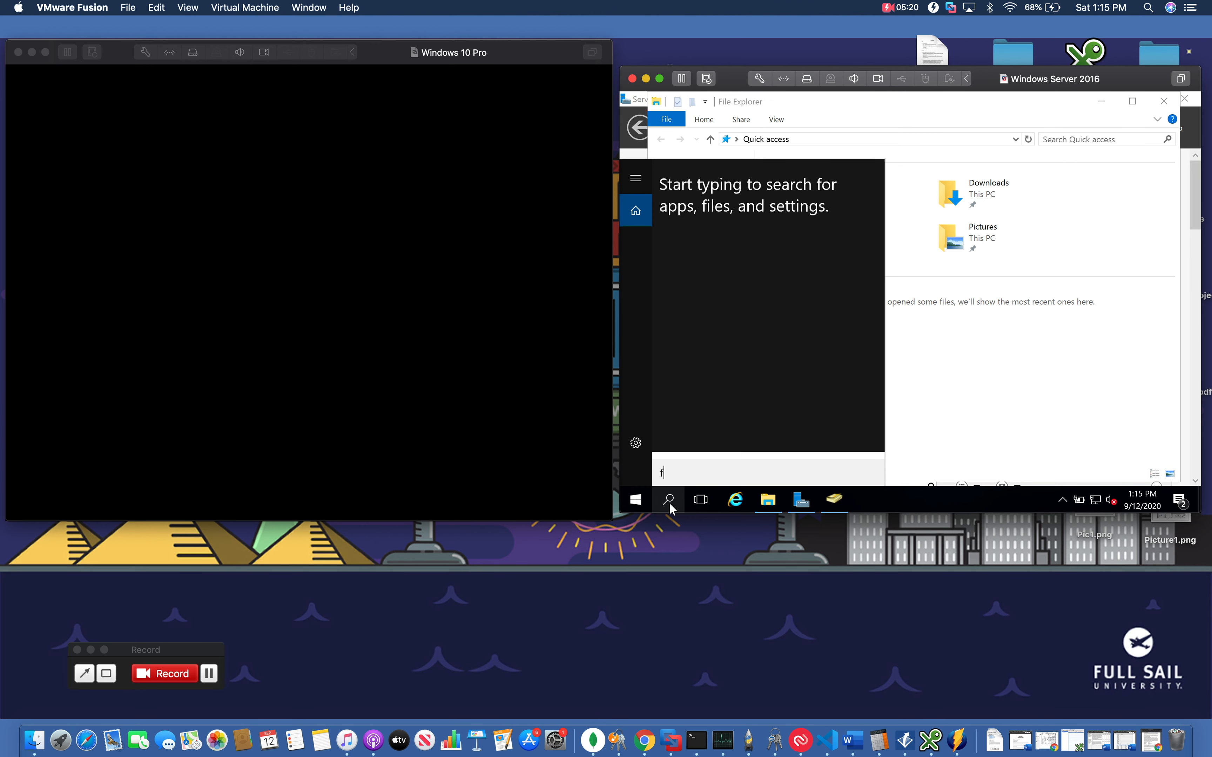
type("ile")
key("Return")
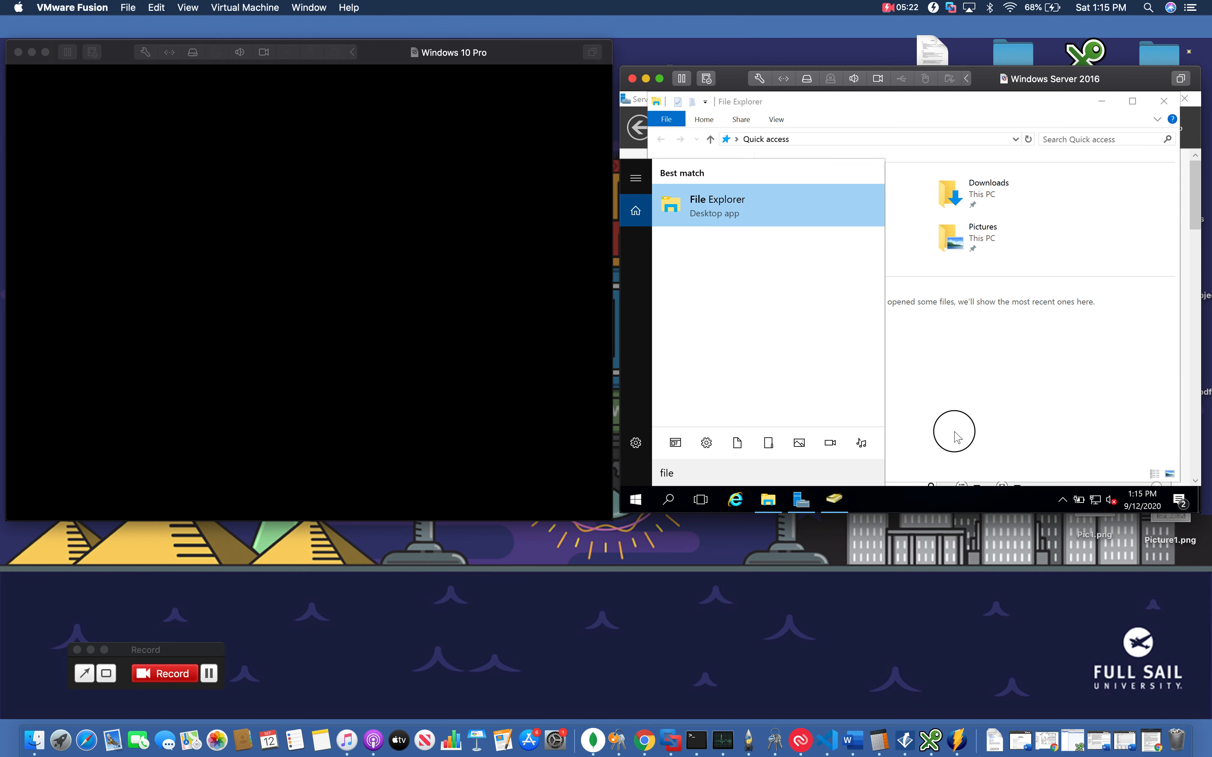
left_click(689, 256)
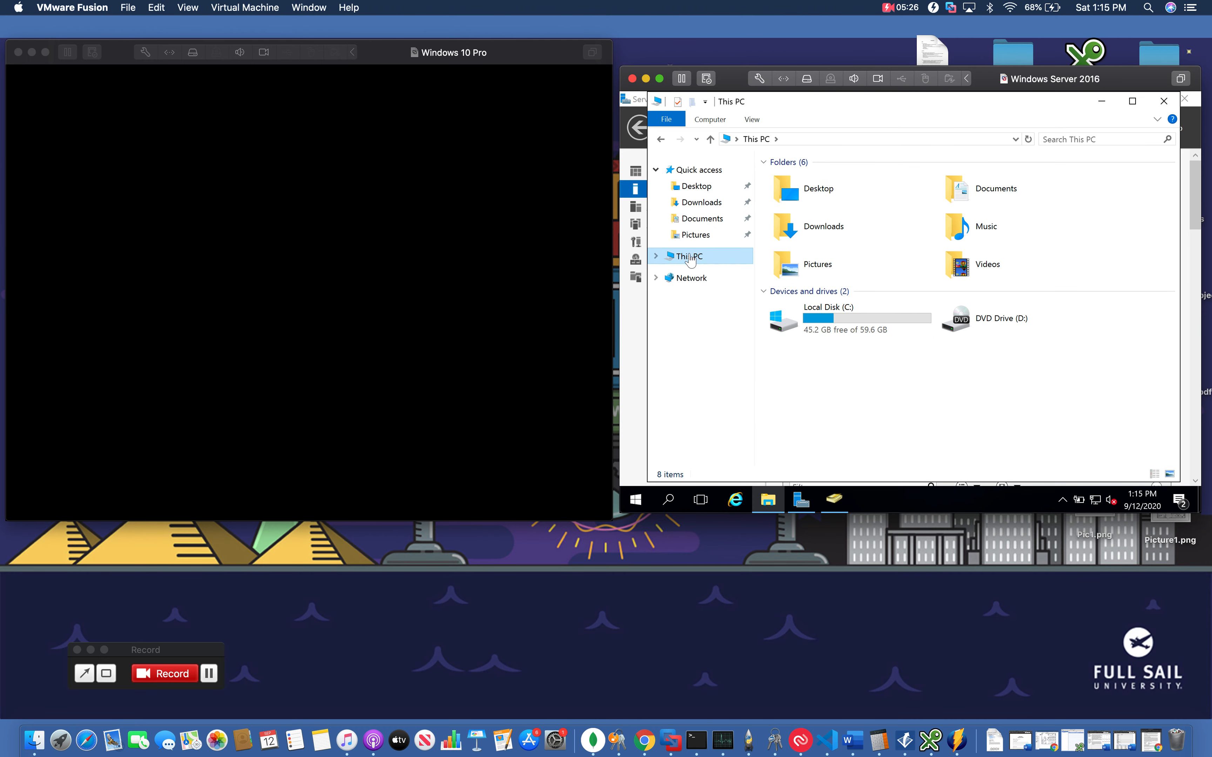
Open Local Disk (C:) and look over its Accounting, Administrative and Attorneys folders
left_click(809, 334)
double_click(810, 333)
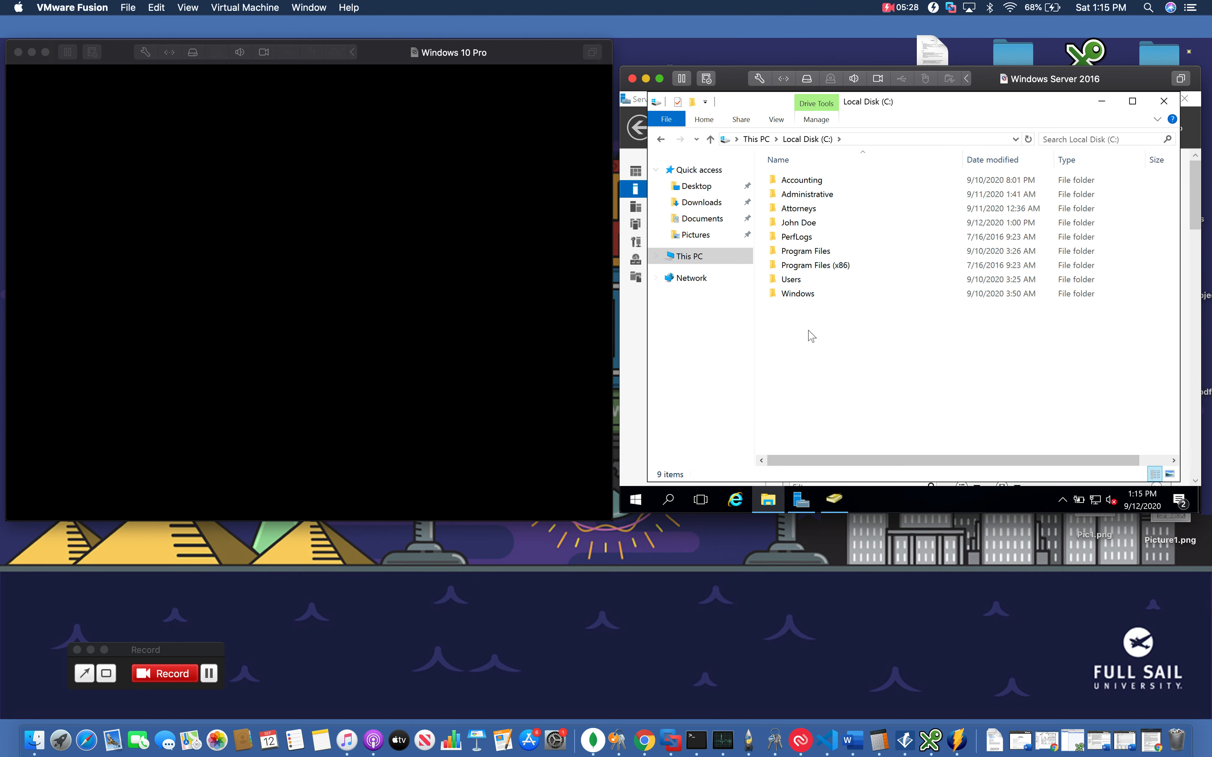
left_click(805, 183)
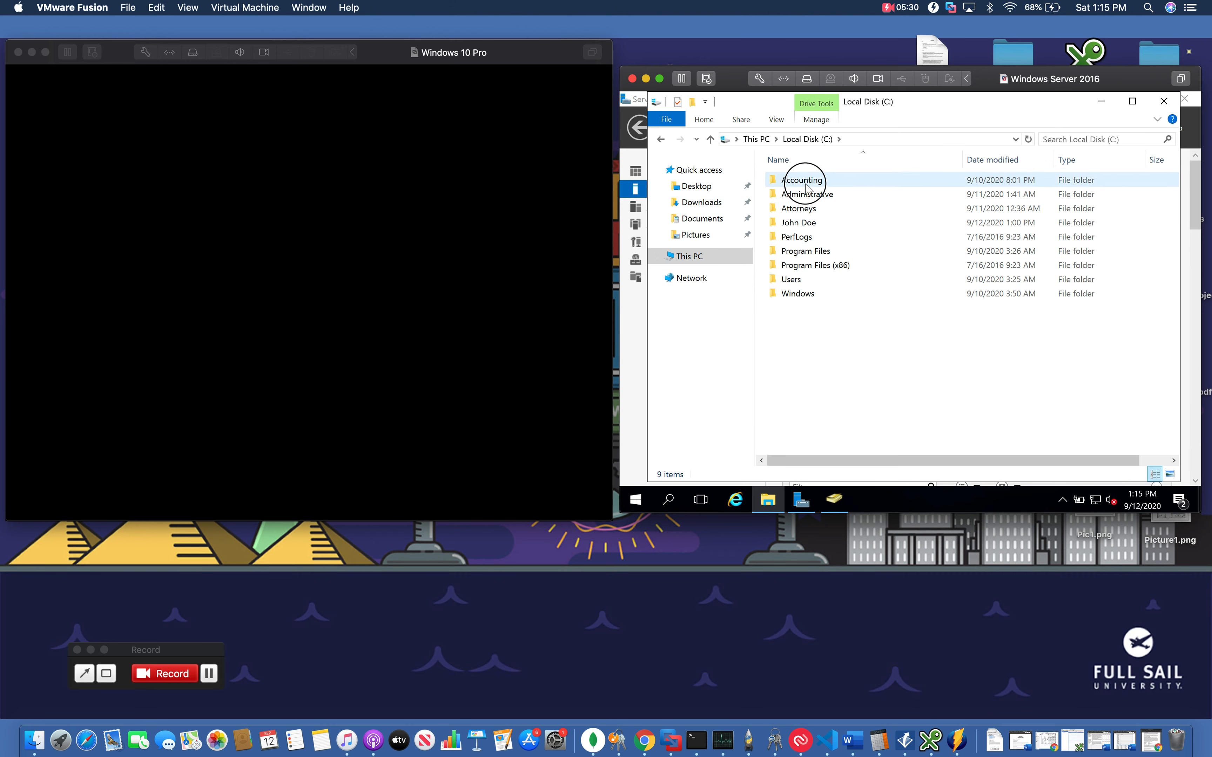
key("Down")
key("Down")
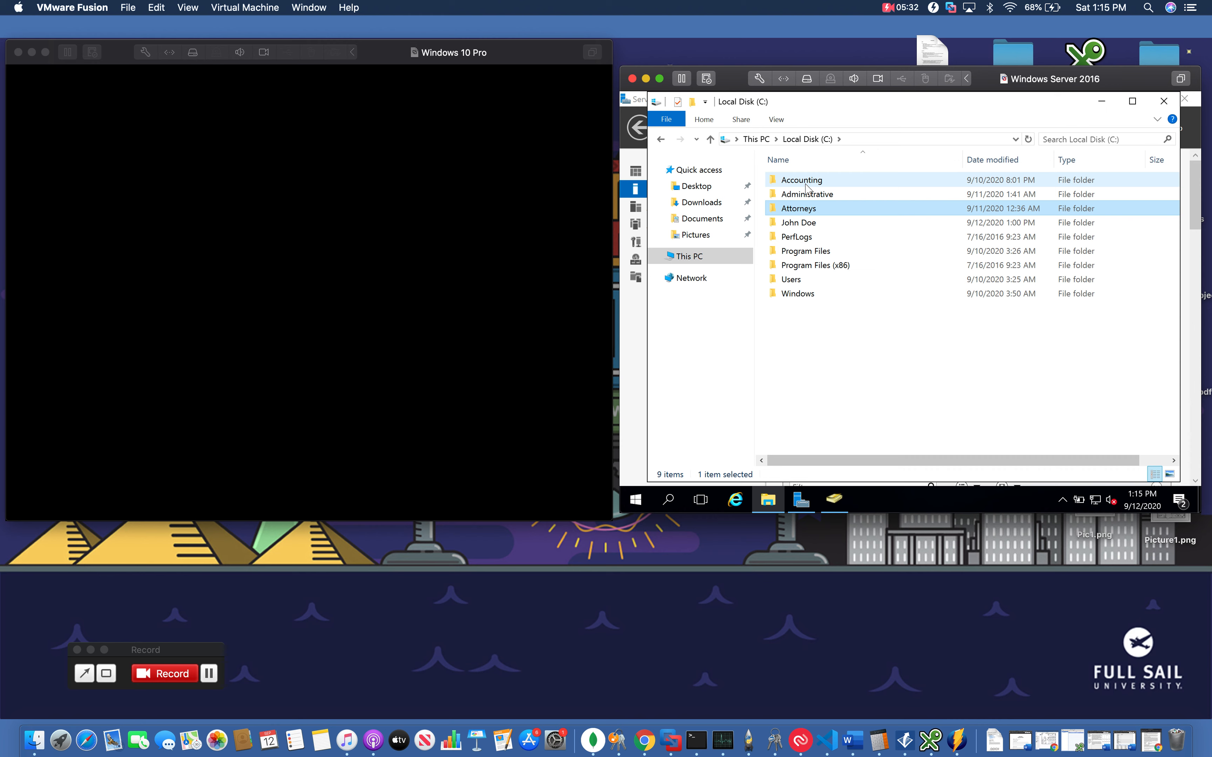
key("Up")
key("Up")
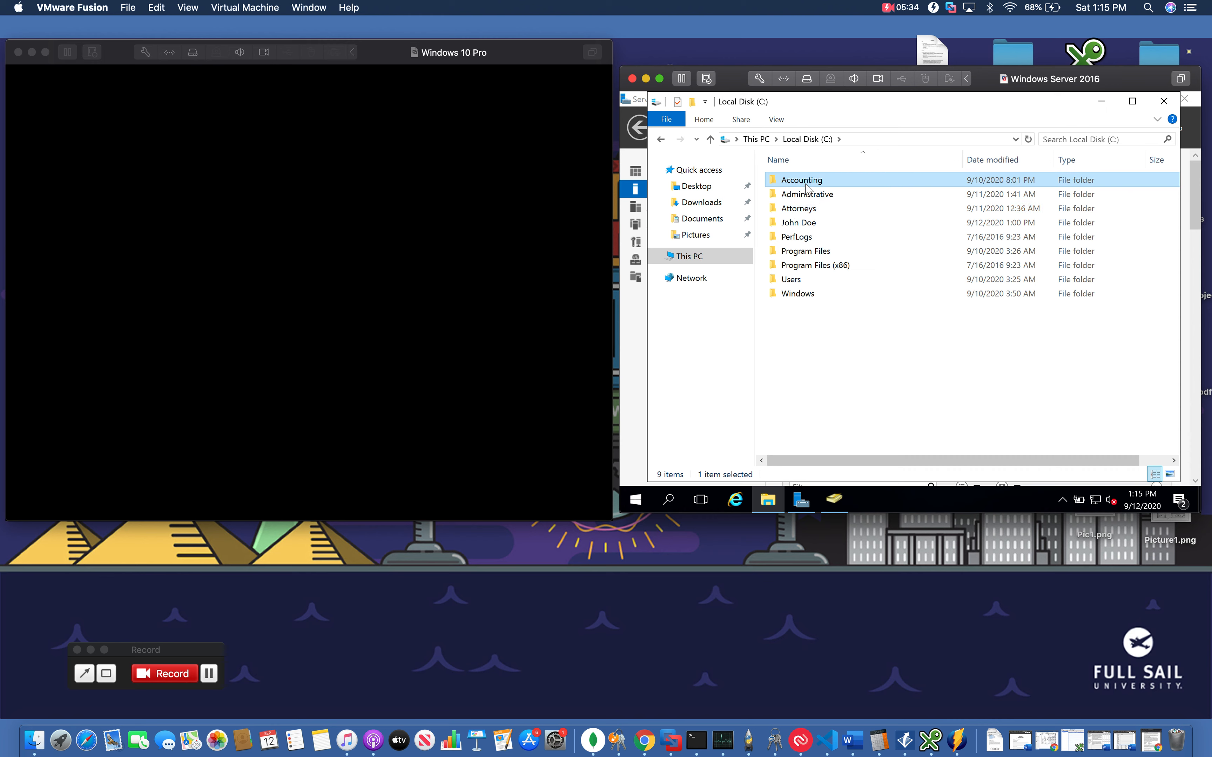
left_click(824, 198)
left_click(806, 210)
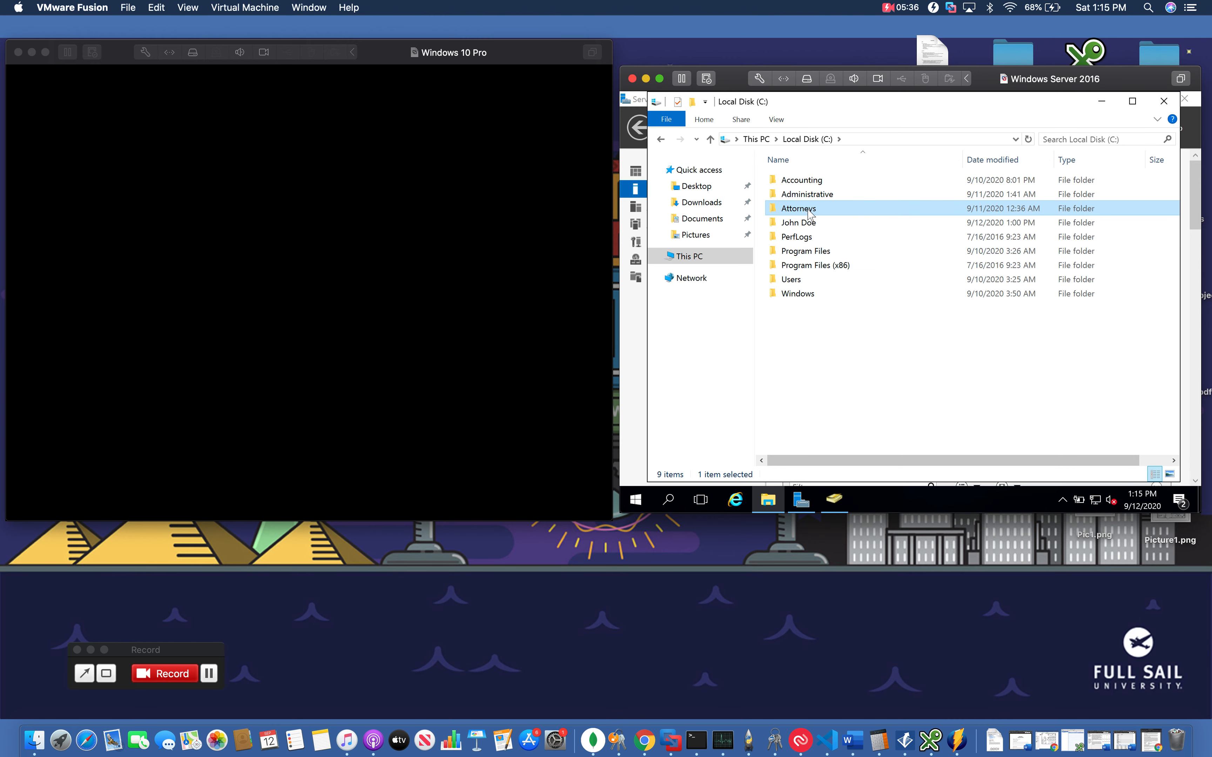
Delete the John Doe folder from Local Disk (C:)
right_click(791, 224)
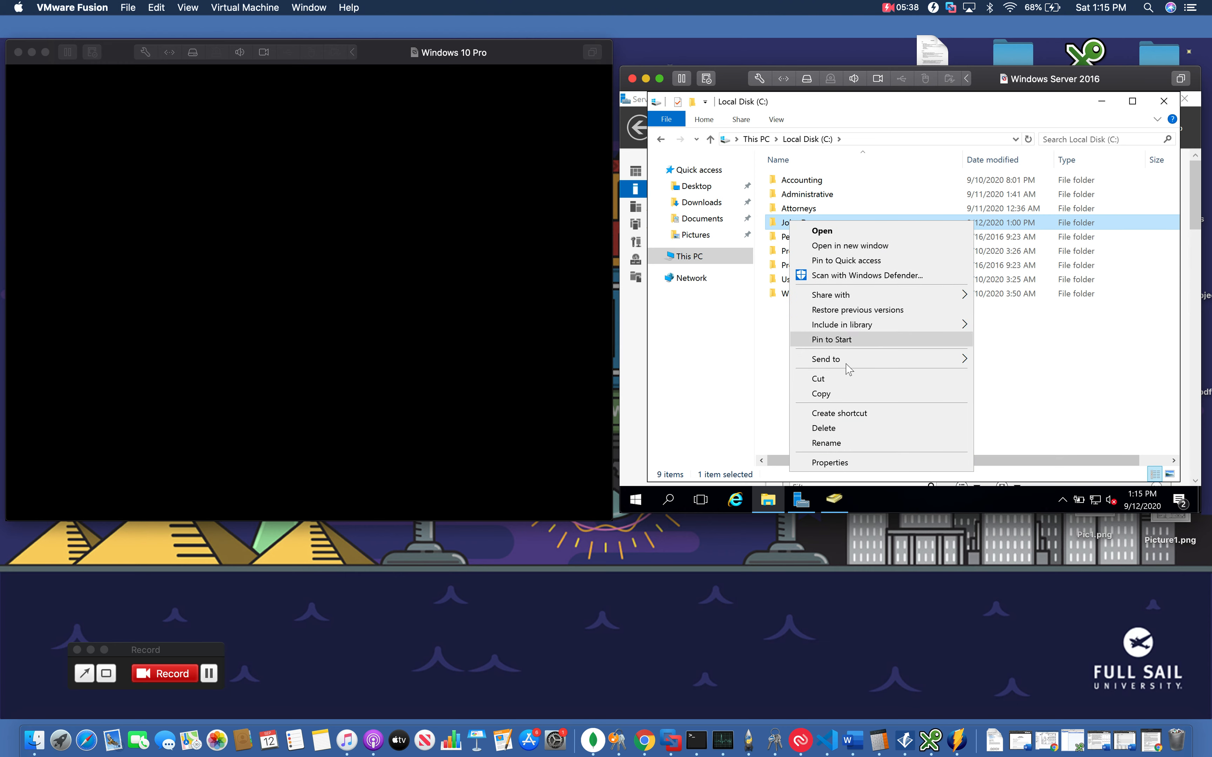
left_click(840, 428)
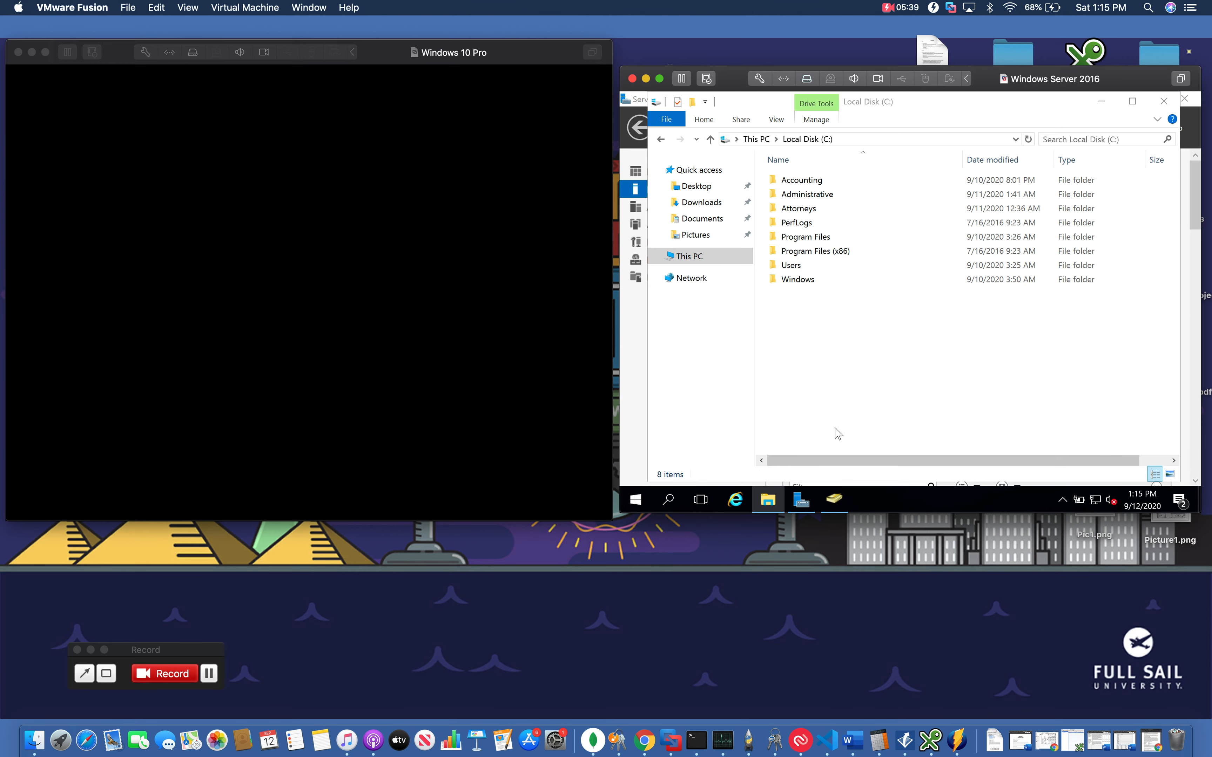
Step through the remaining department folders on Local Disk (C:)
left_click(825, 187)
key("Down")
key("Down")
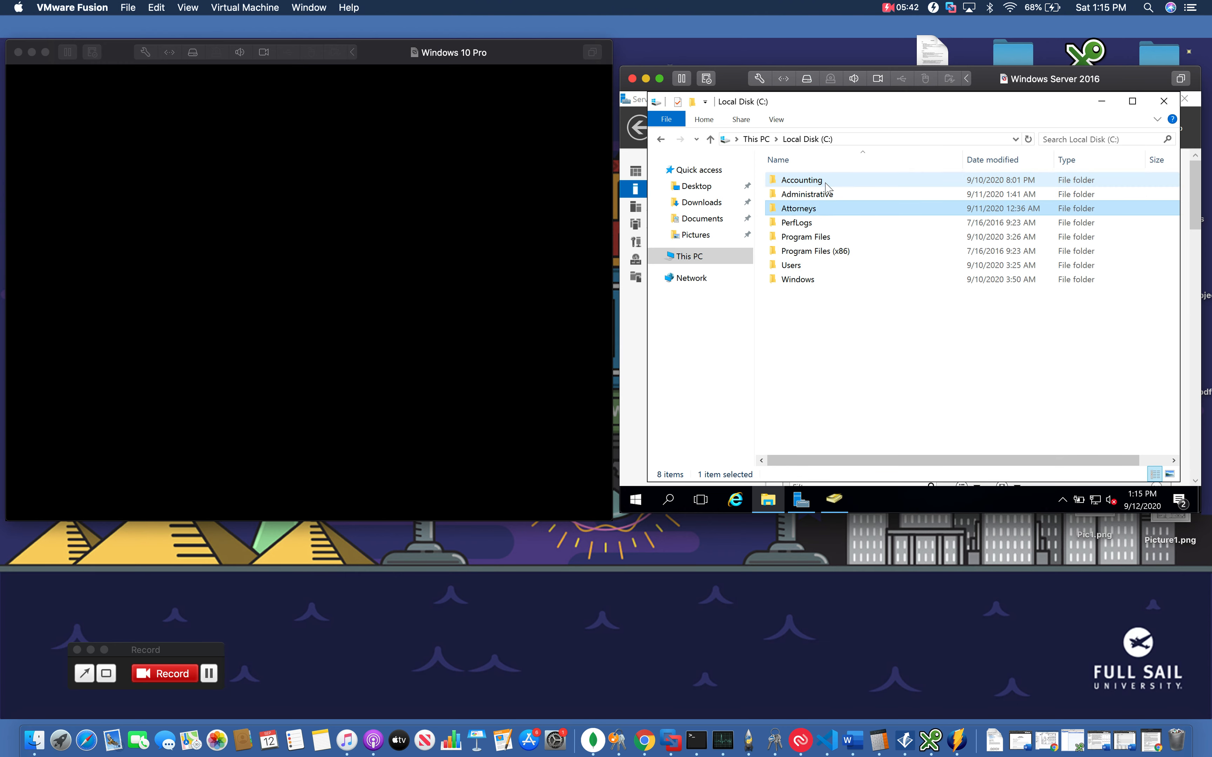
key("Up")
key("Up")
key("Down")
key("Down")
key("Down")
key("Up")
key("Up")
key("Up")
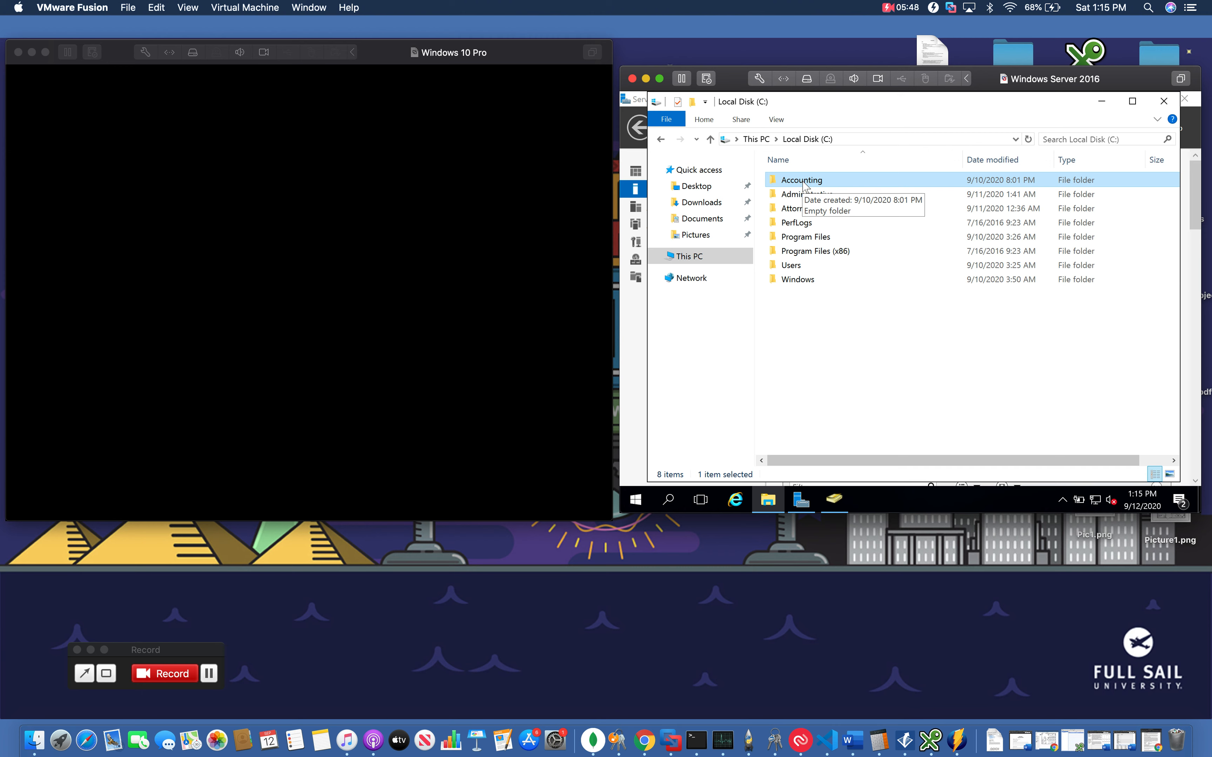
left_click(794, 199)
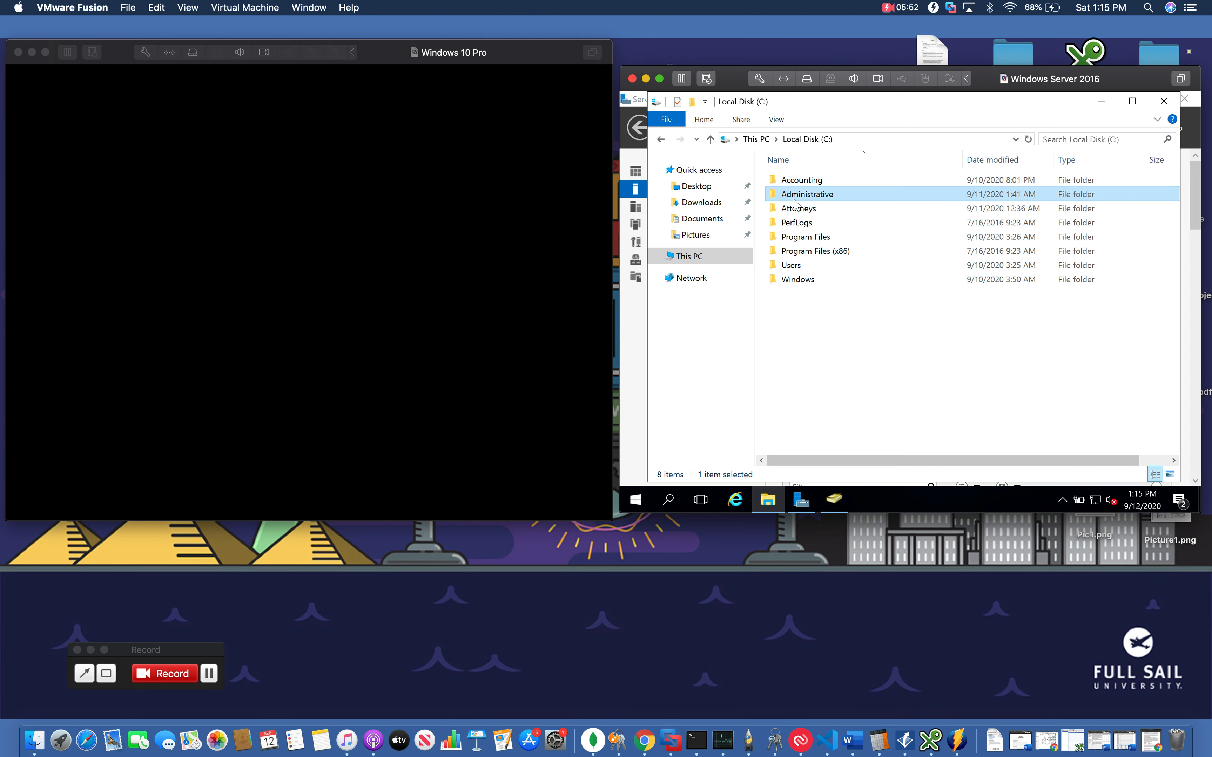
key("Down")
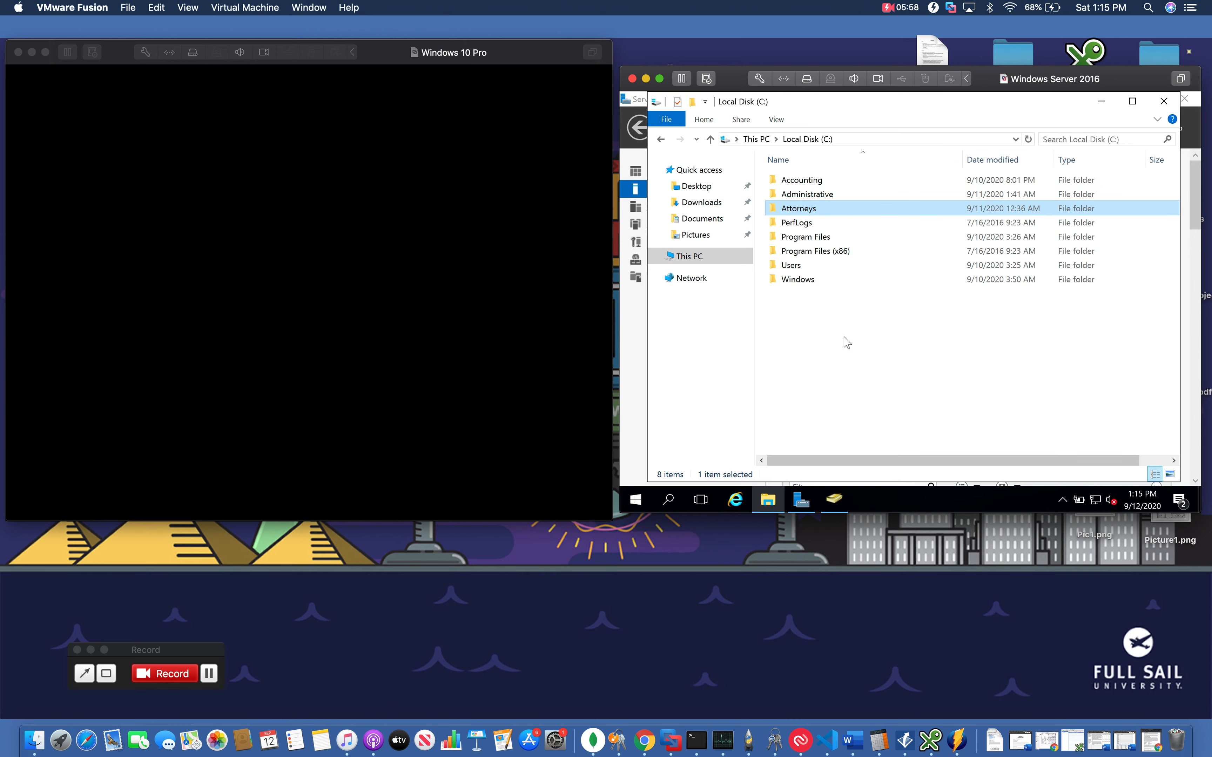
Open the empty Accounting folder, then return to Local Disk (C:)
double_click(799, 181)
right_click(787, 211)
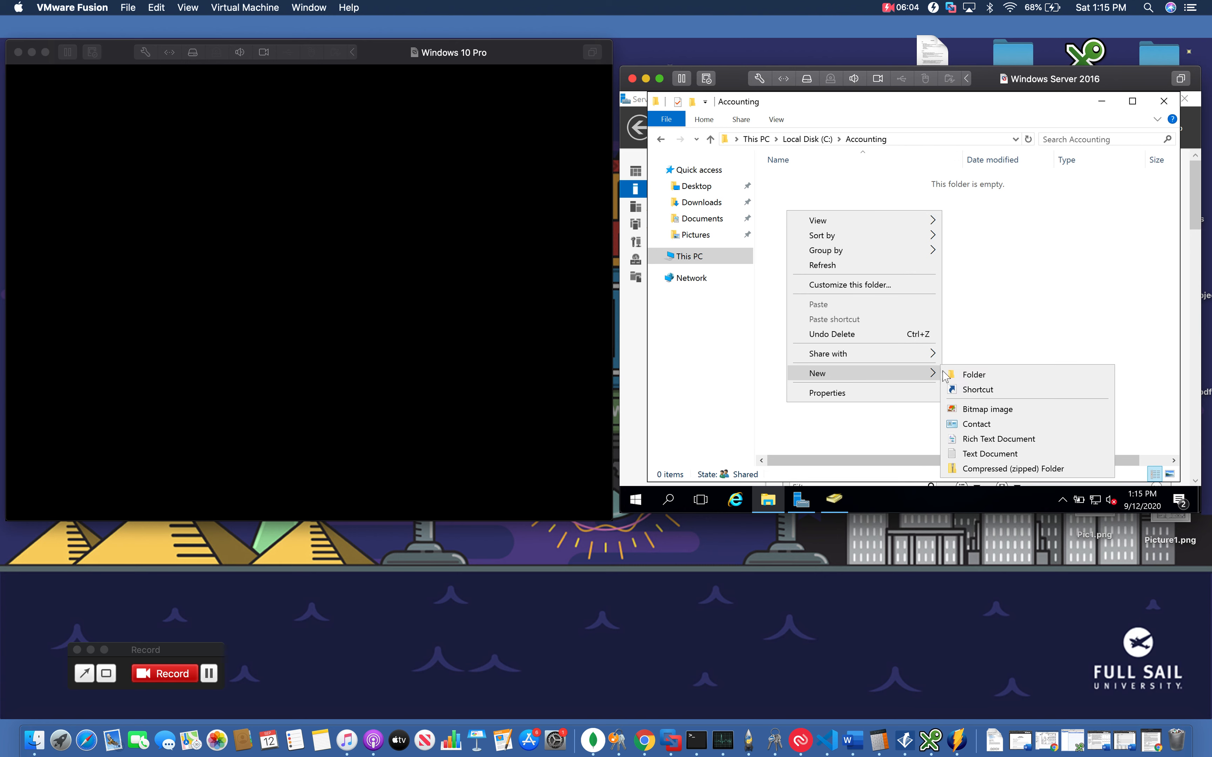
left_click(960, 263)
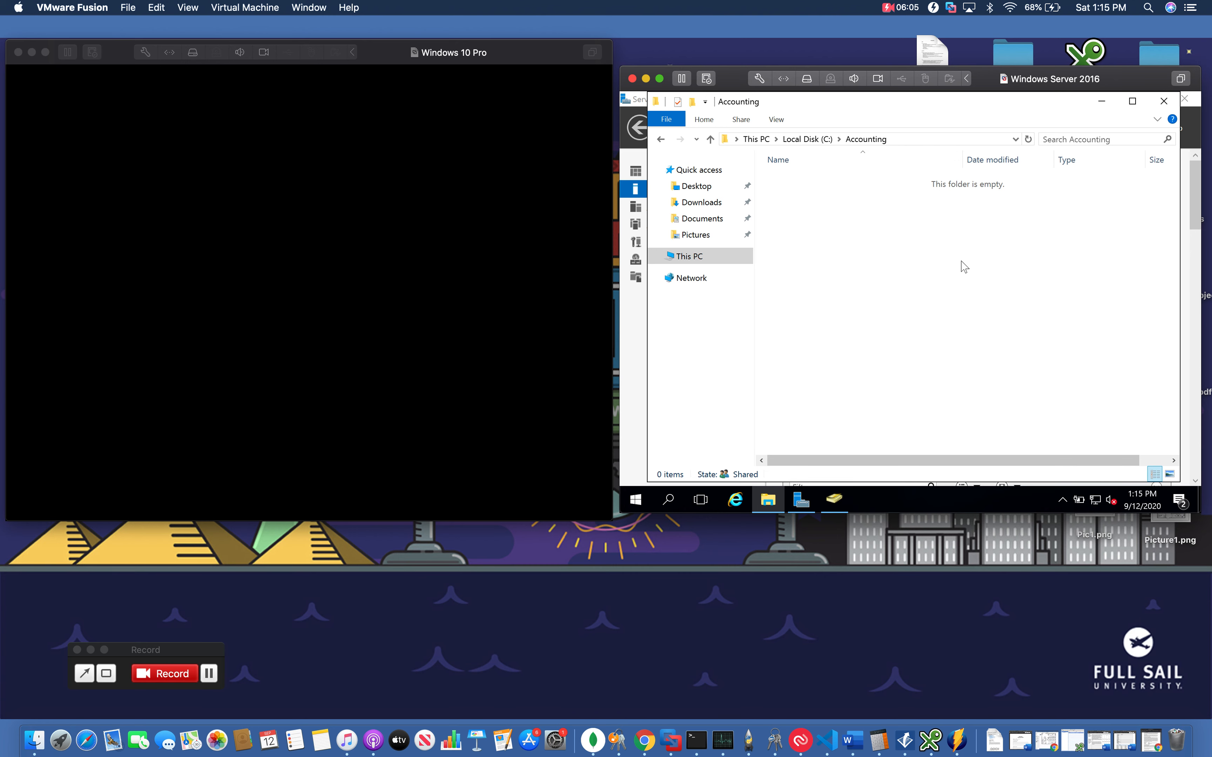
left_click(660, 139)
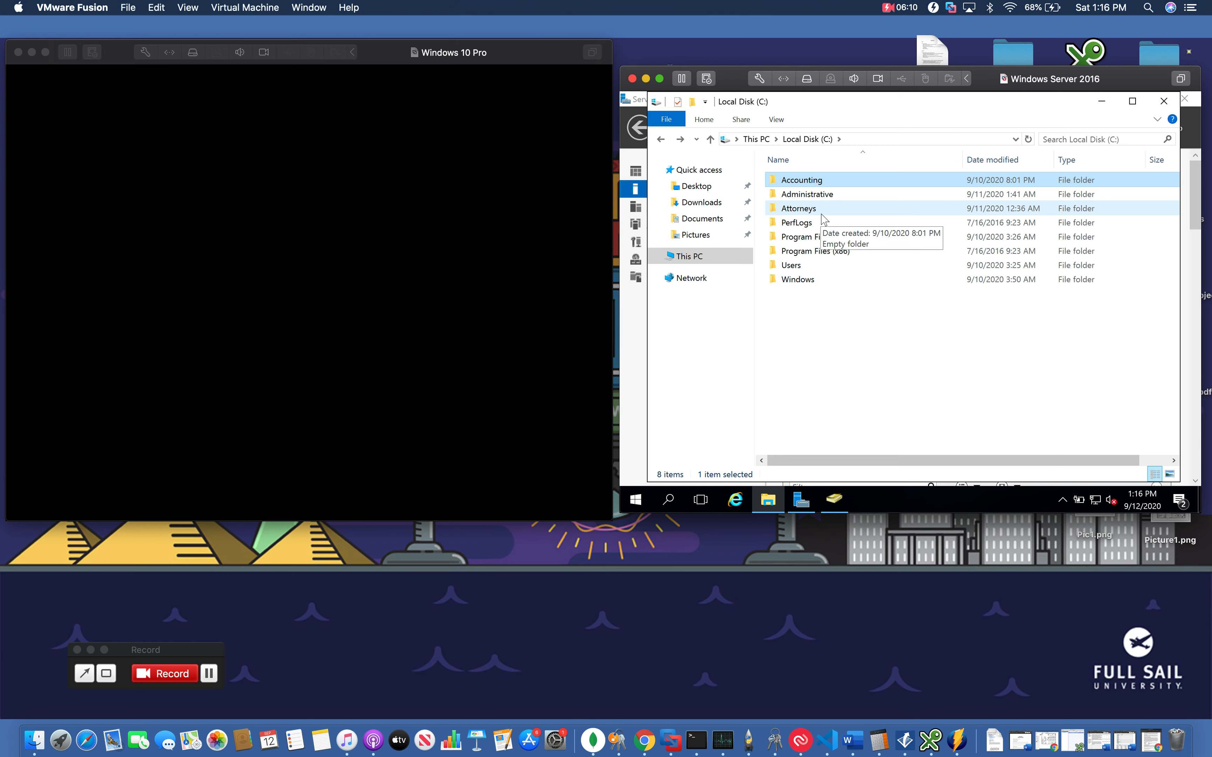
right_click(826, 340)
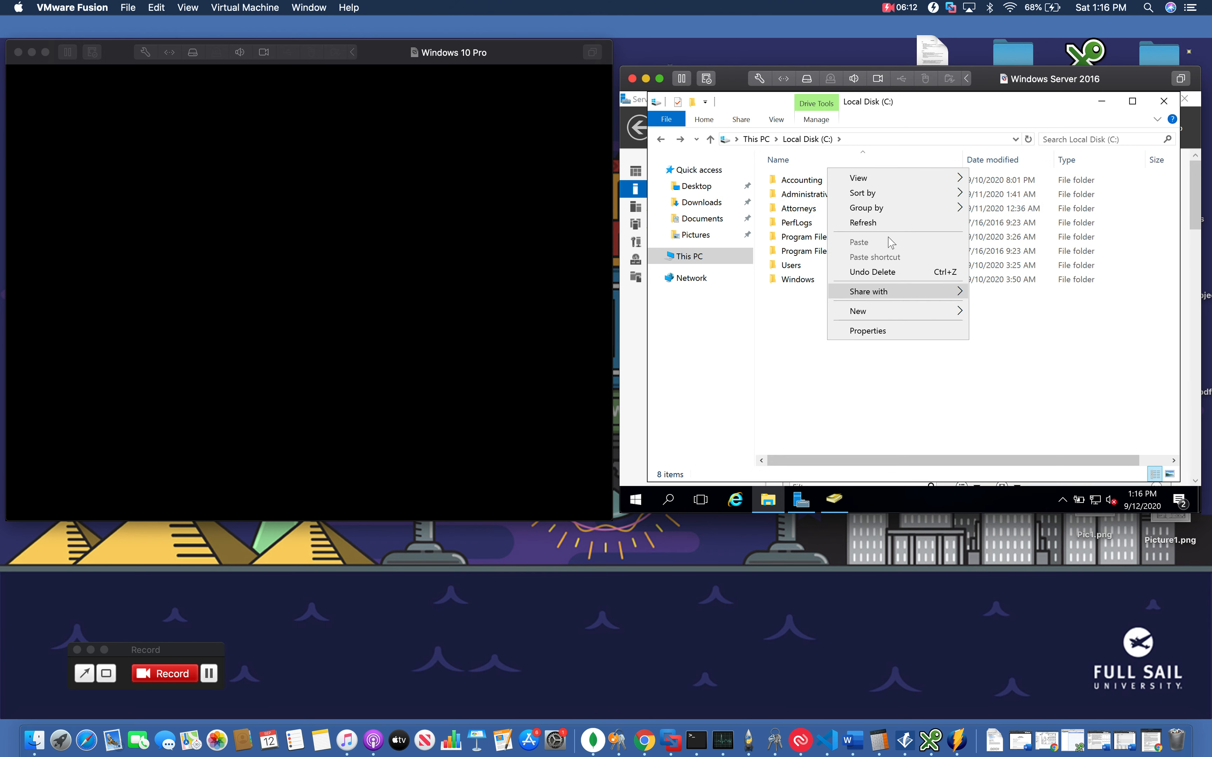
mouse_move(885, 313)
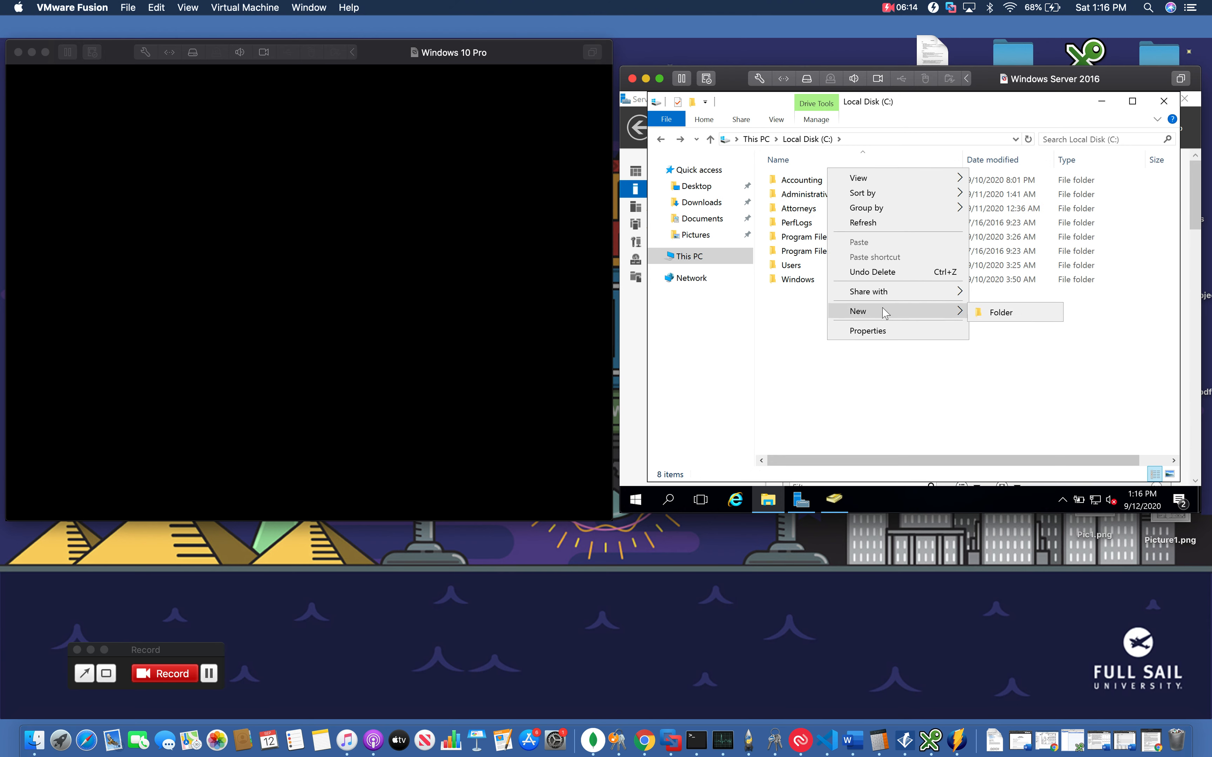
left_click(857, 389)
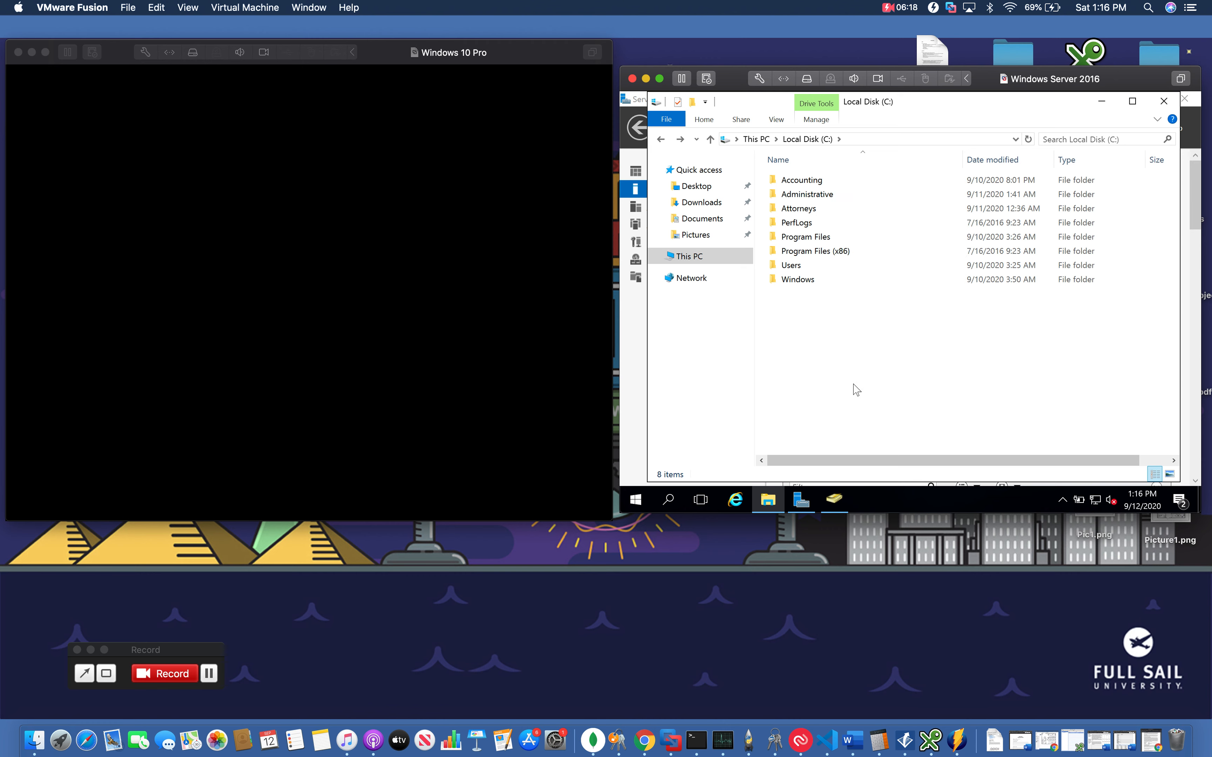
Open the Accounting folder's sharing dialog for specific people, then close it
left_click(802, 186)
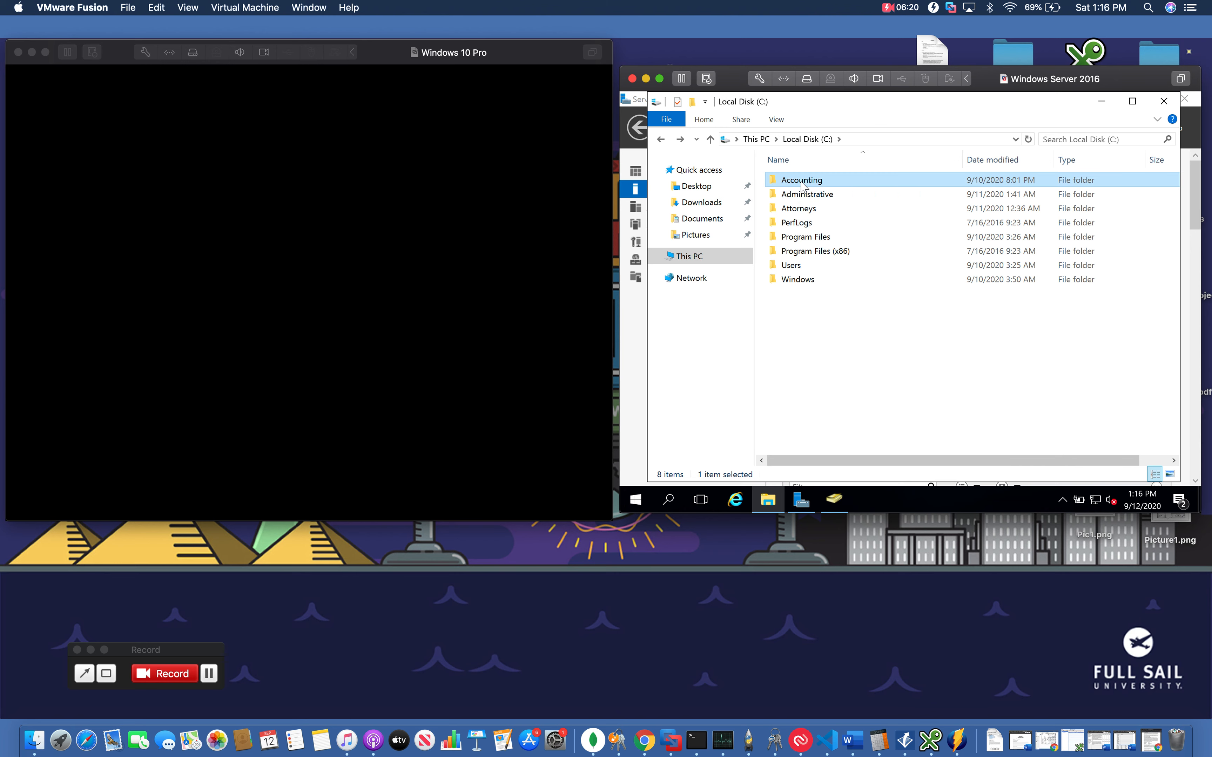
right_click(802, 184)
mouse_move(889, 260)
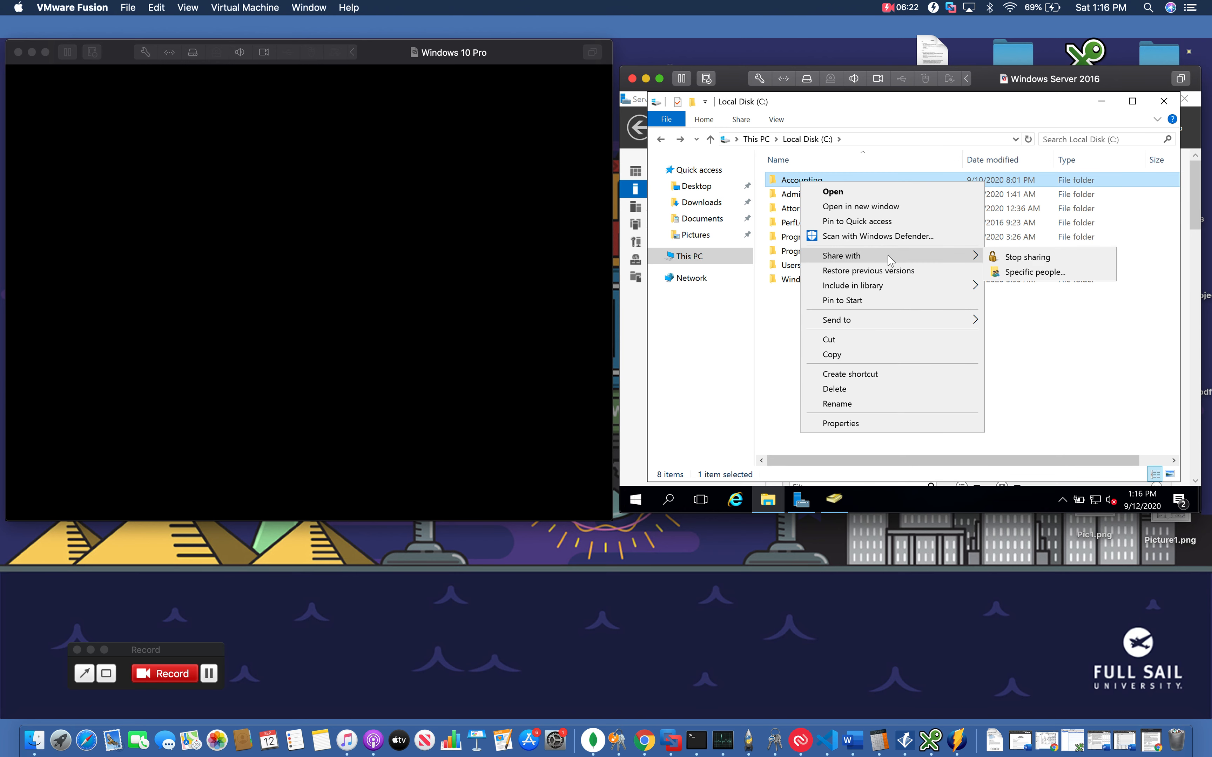
left_click(1030, 274)
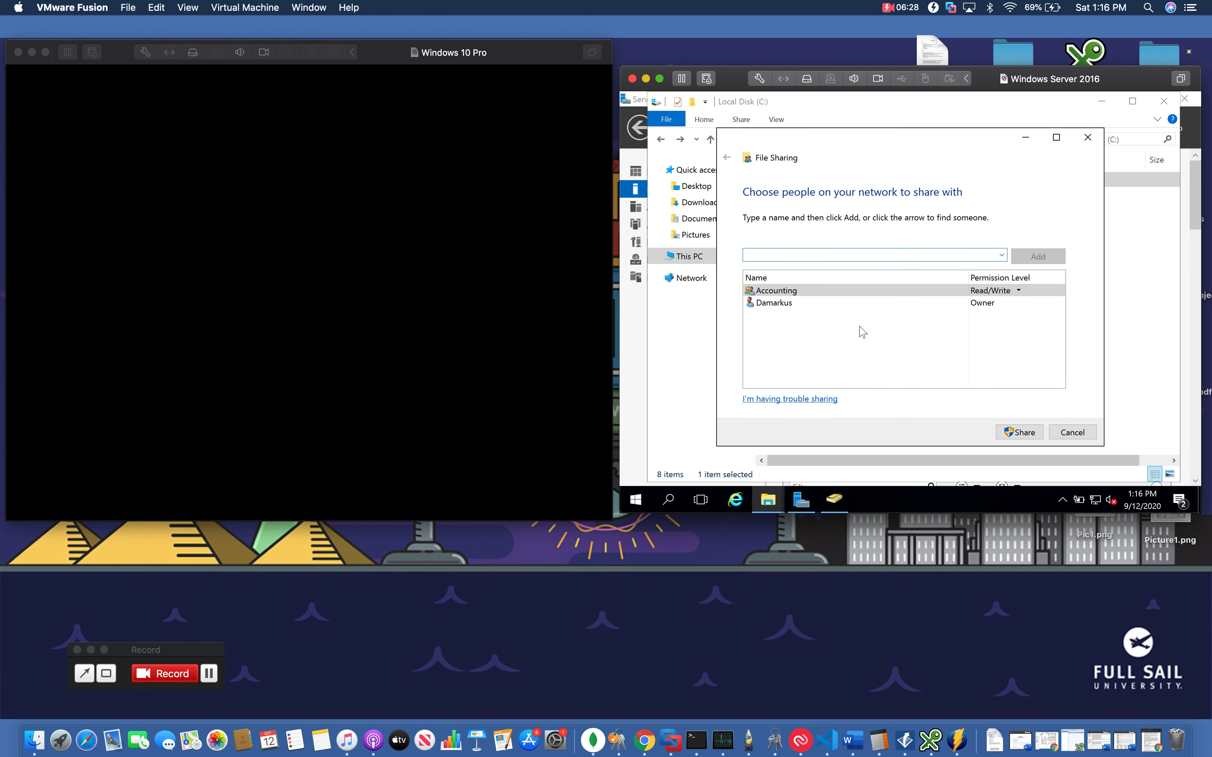
left_click(1086, 137)
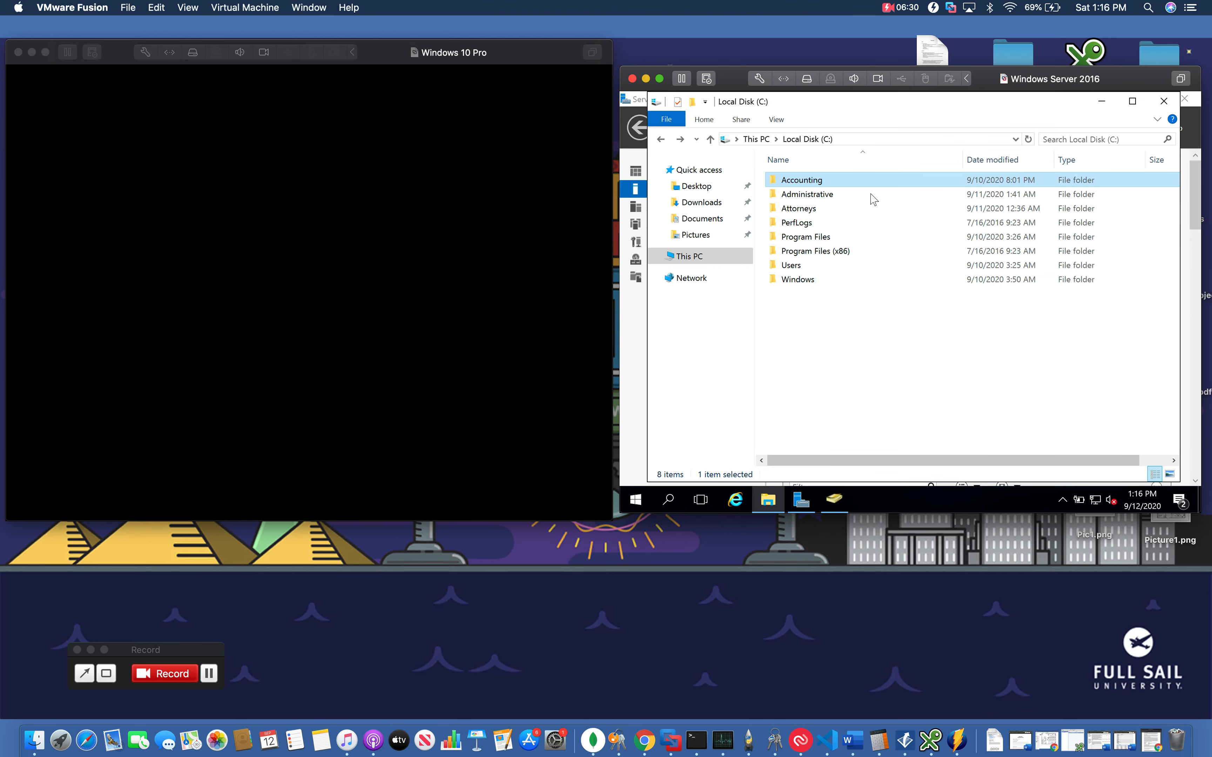
Review the Accounting folder's sharing permission levels, then cancel the File Sharing dialog
right_click(832, 181)
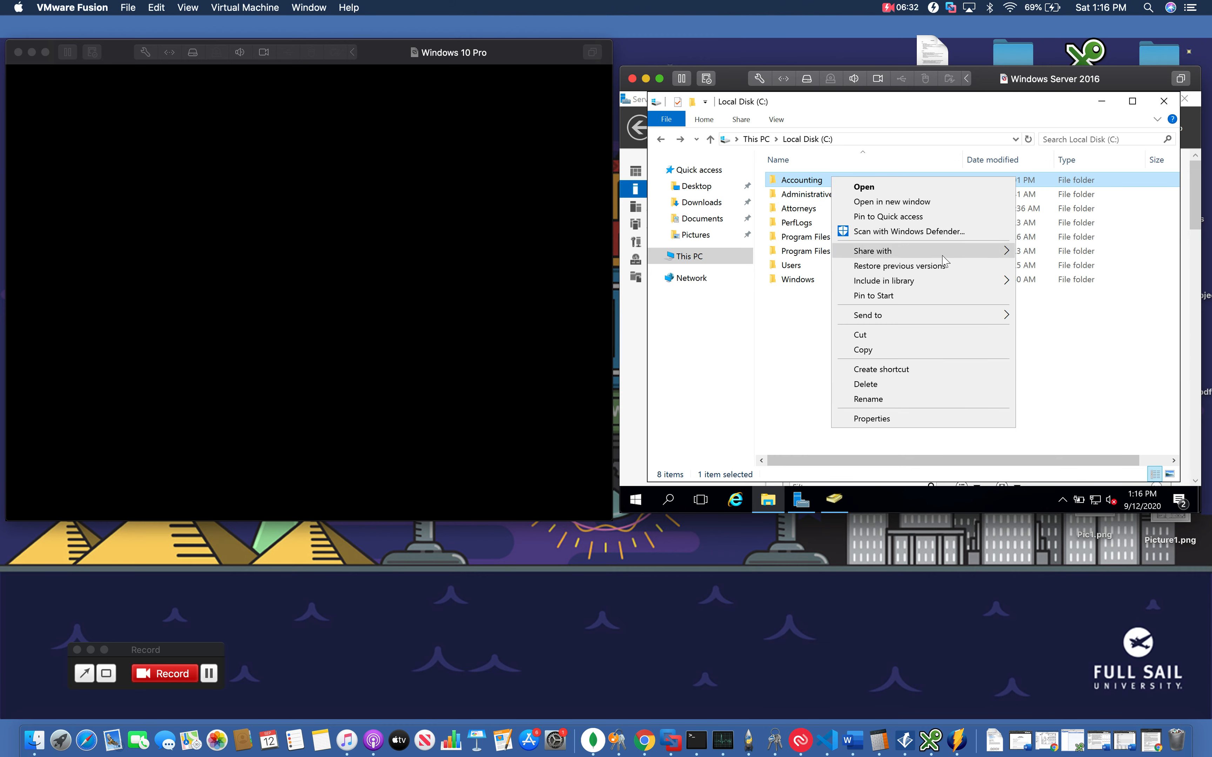
mouse_move(943, 253)
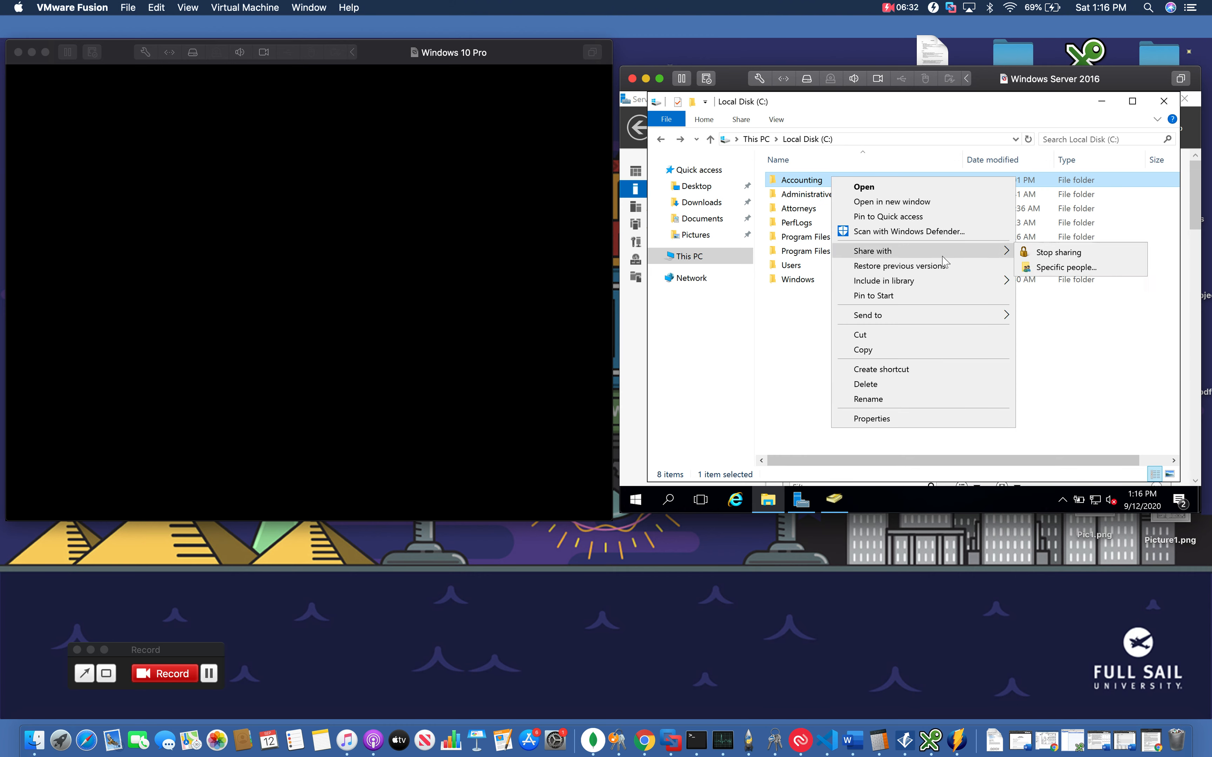
left_click(1043, 270)
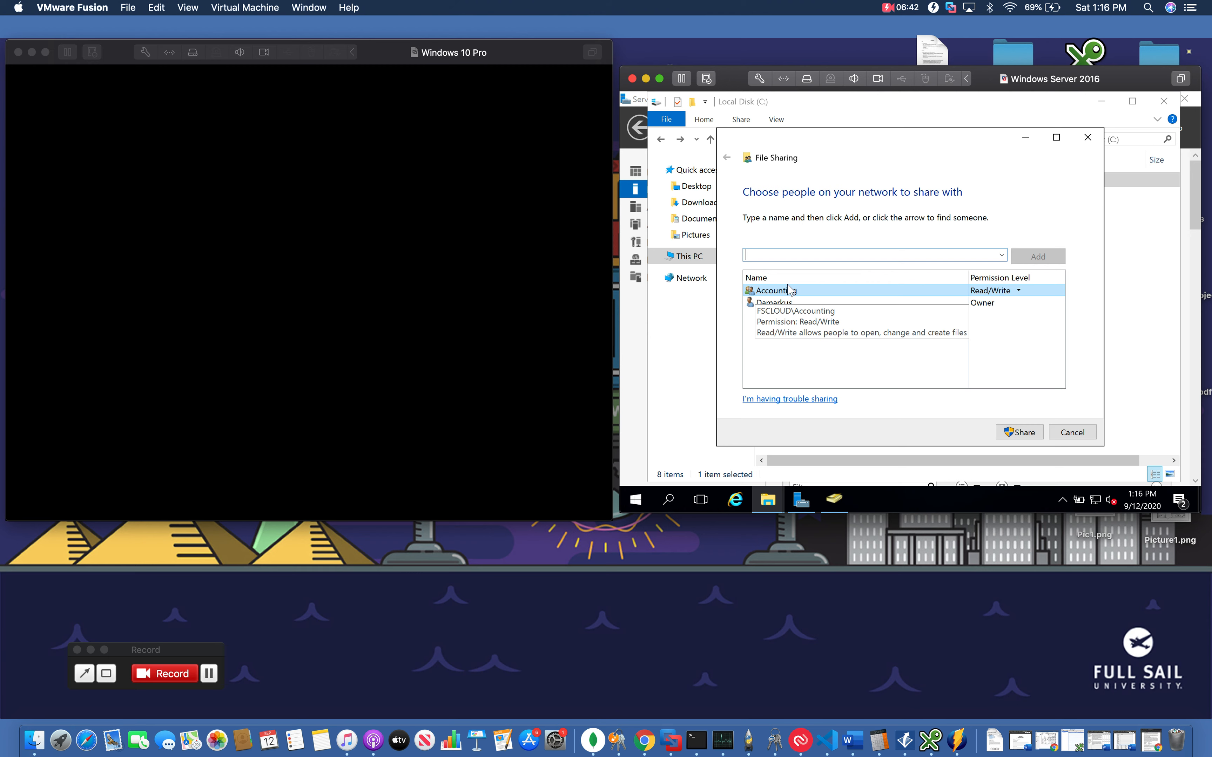
left_click(776, 306)
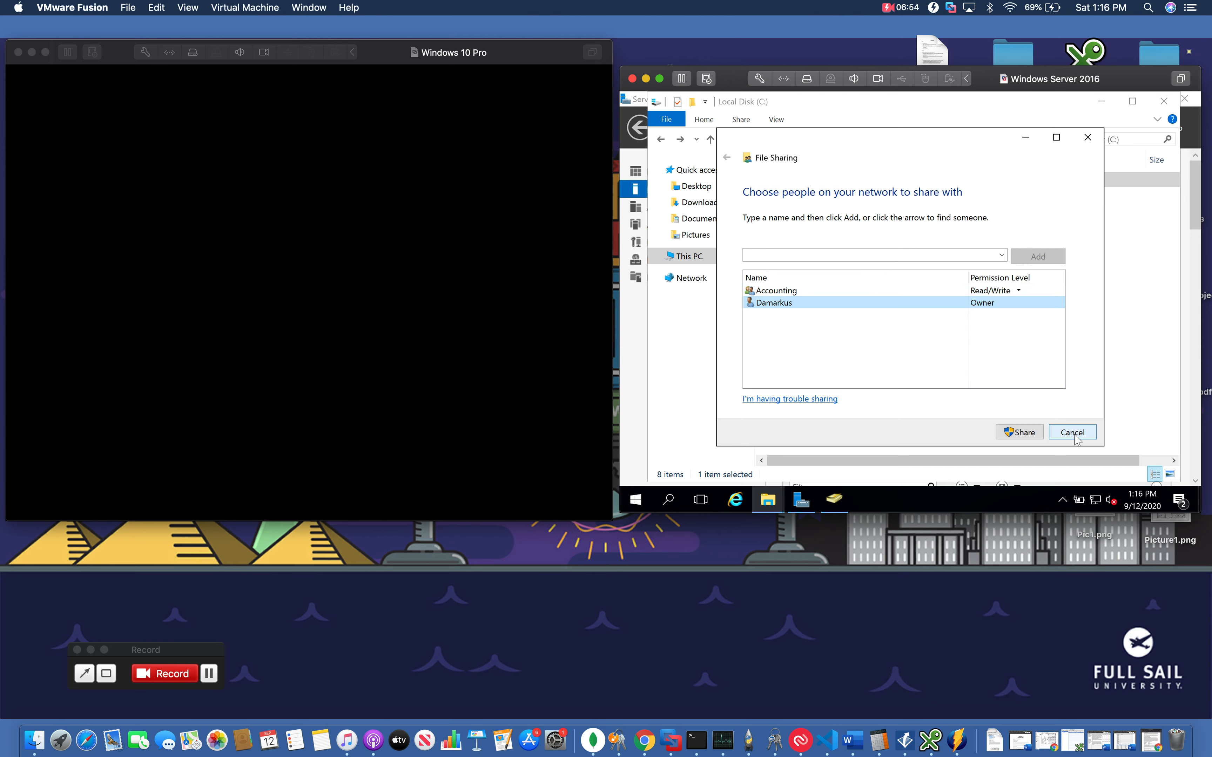
left_click(1018, 291)
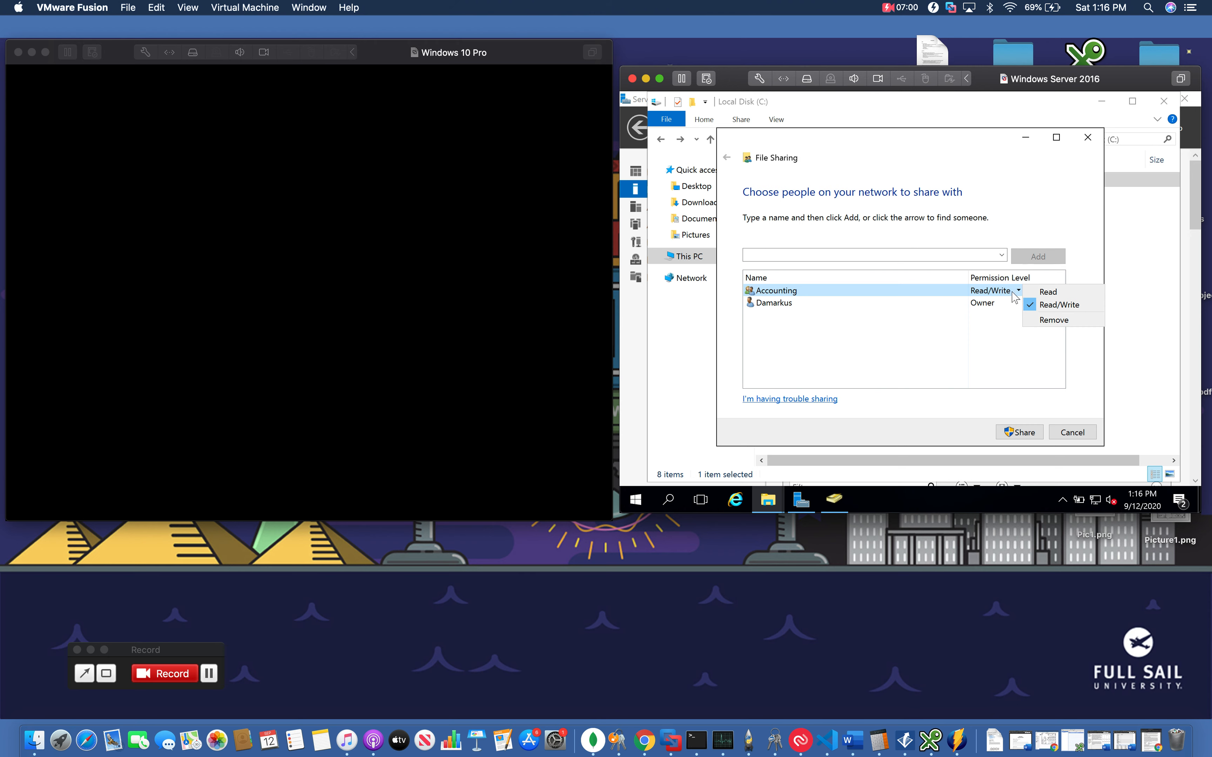
left_click(1014, 341)
left_click(1071, 432)
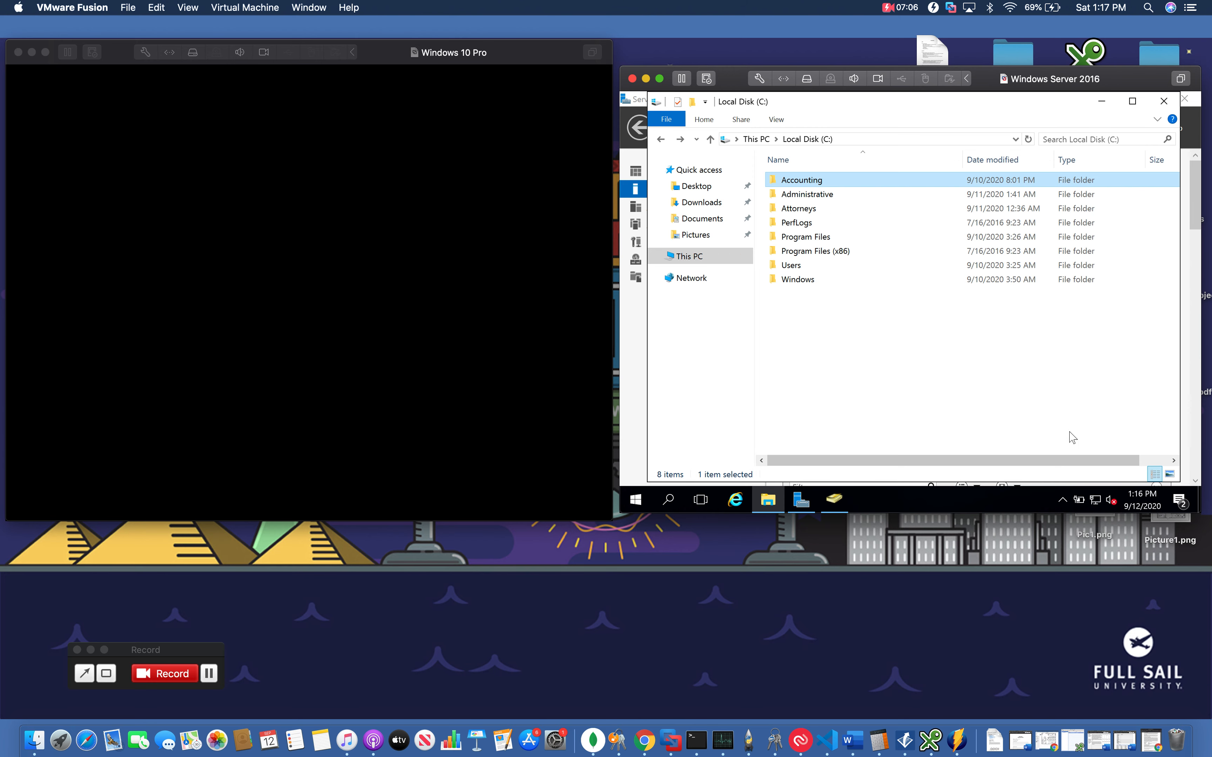
Open the Administrative folder's sharing dialog for specific people, browse the people finder, then cancel both dialogs
right_click(805, 201)
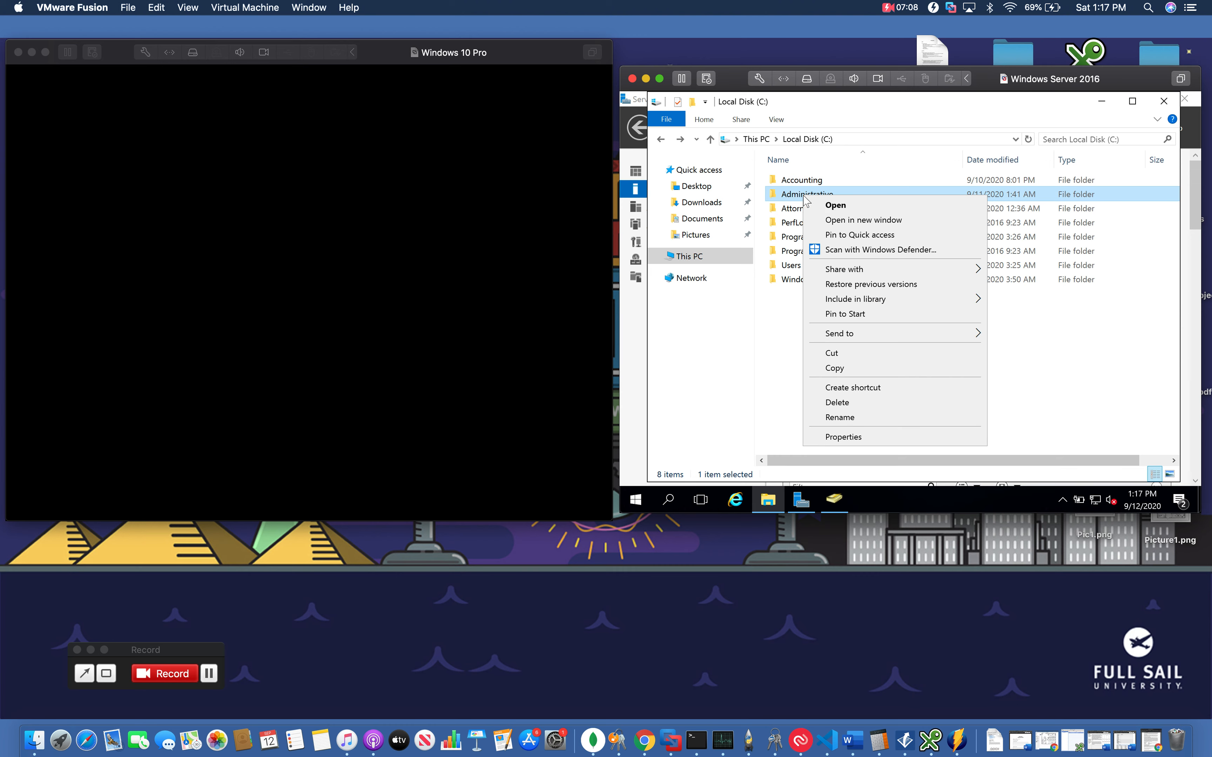
mouse_move(895, 274)
left_click(1006, 282)
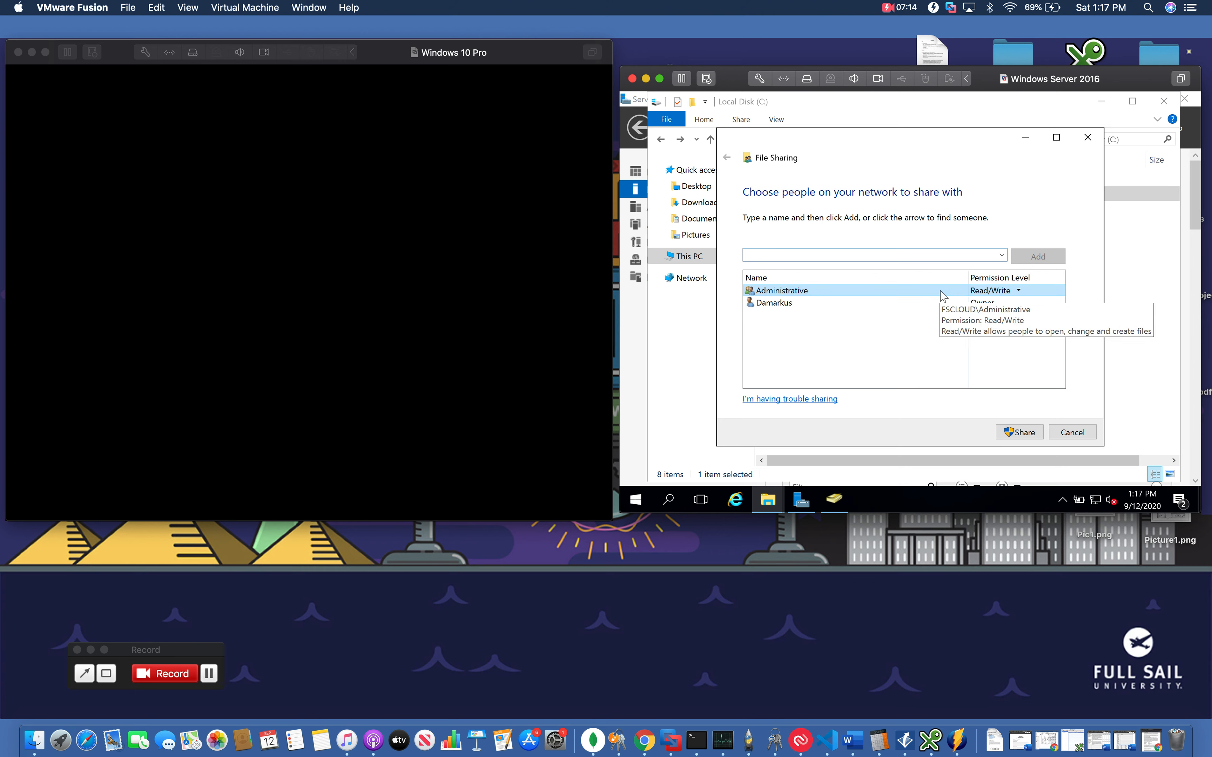
left_click(1001, 255)
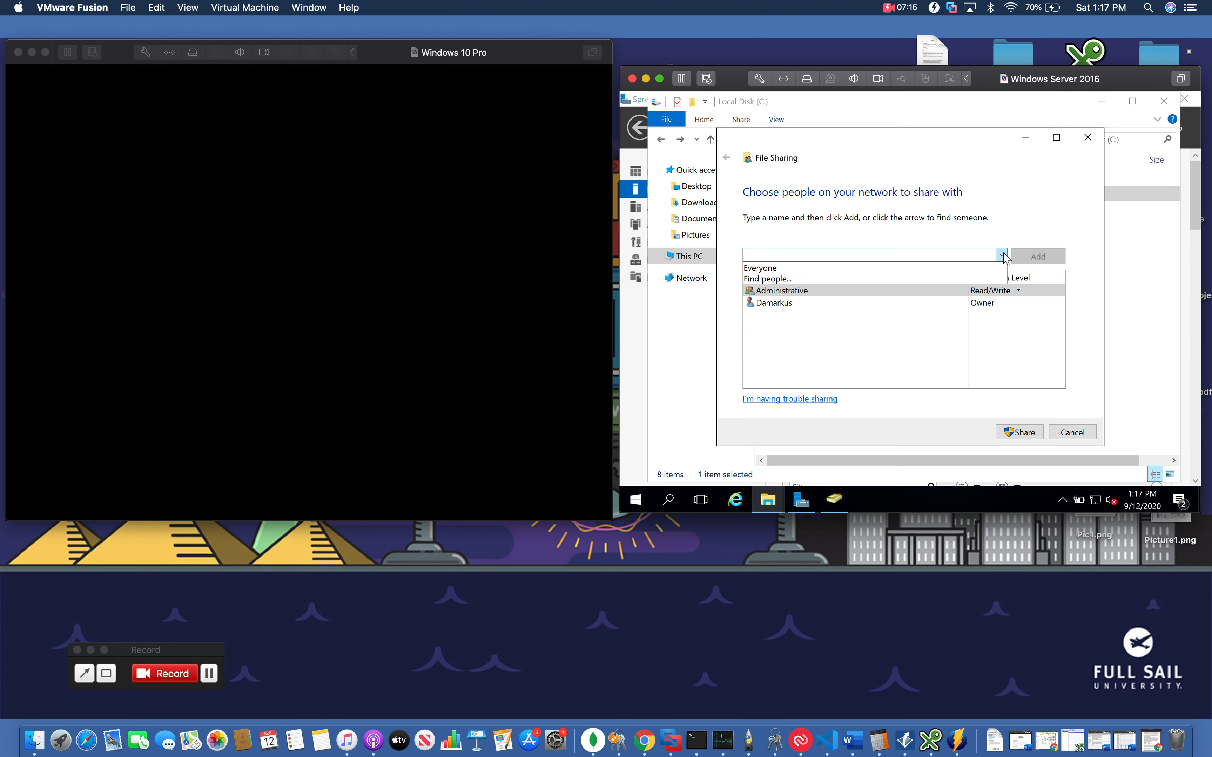
left_click(900, 283)
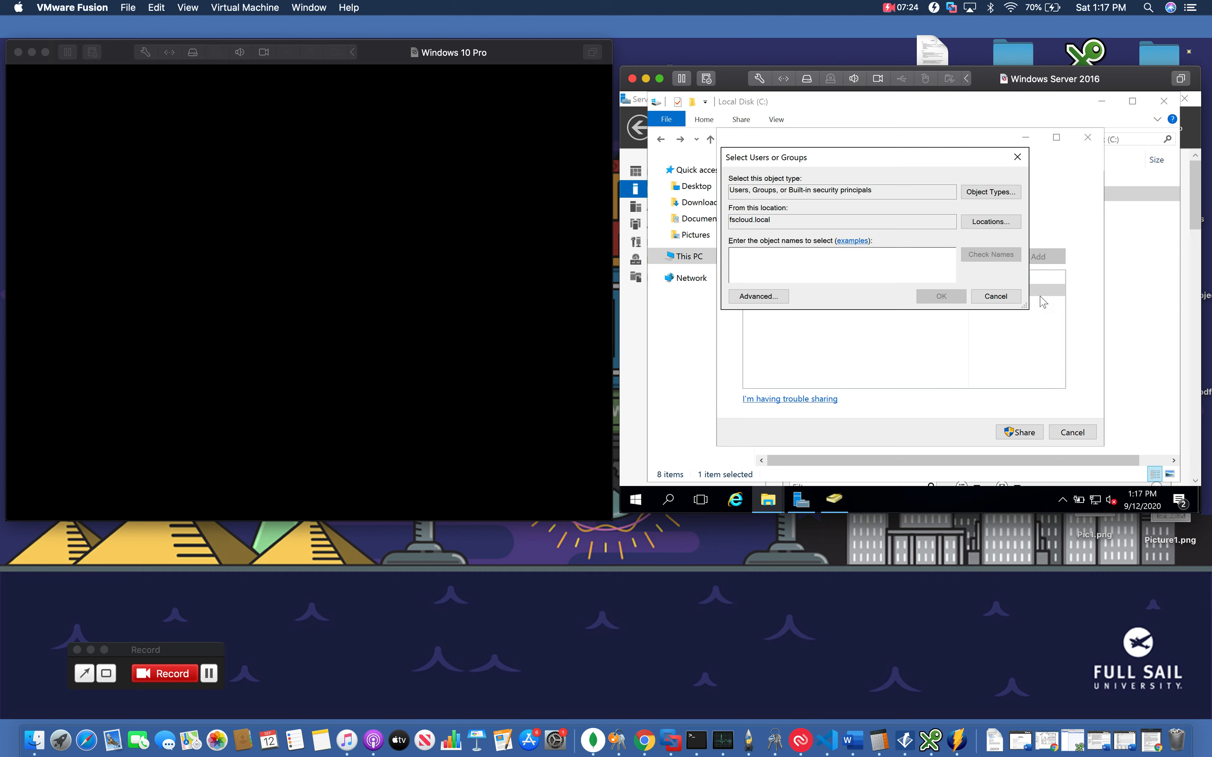
left_click(1014, 298)
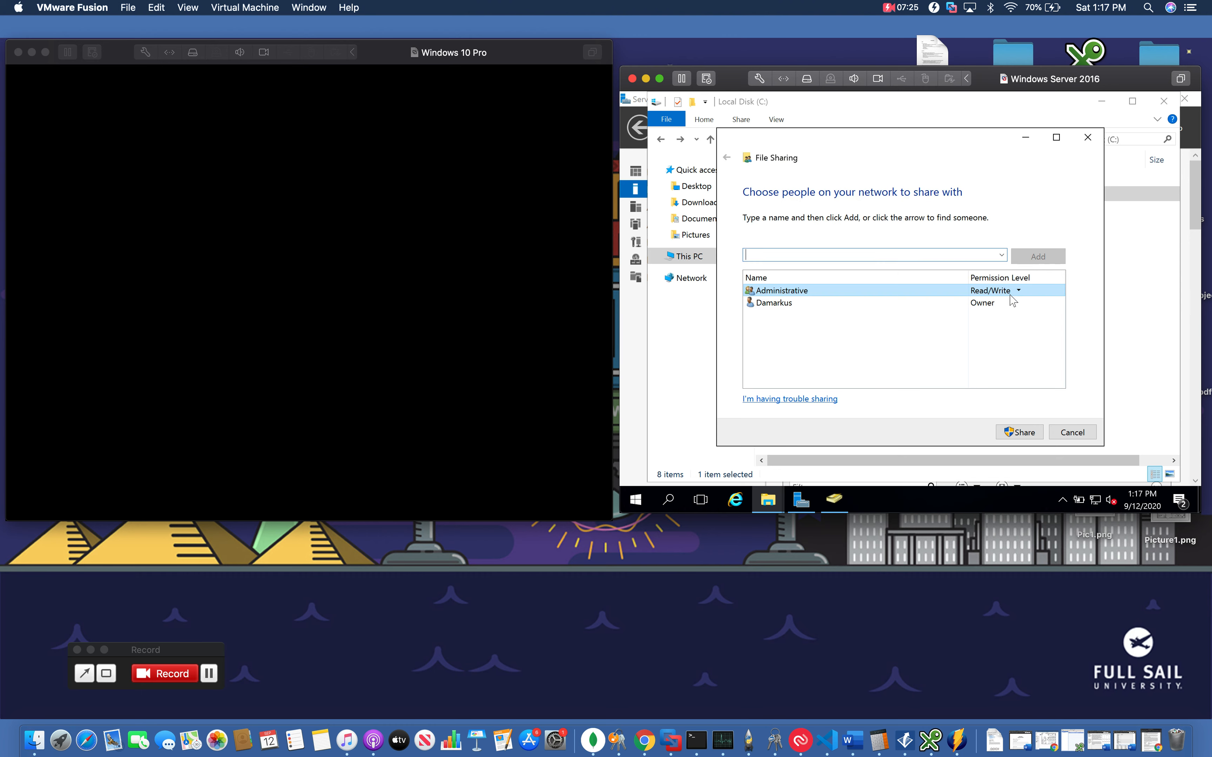
left_click(1066, 432)
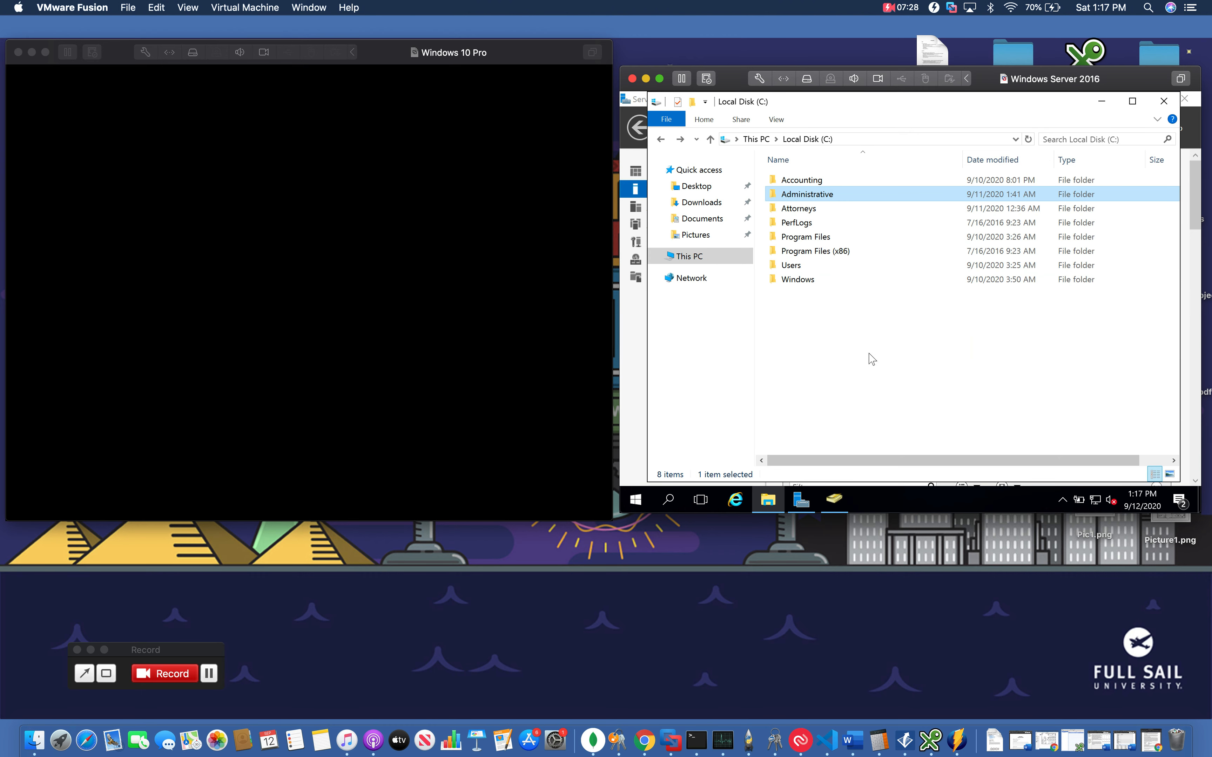
Close the server's File Explorer and switch to the Windows 10 client's sign-in screen for another user
left_click(1163, 101)
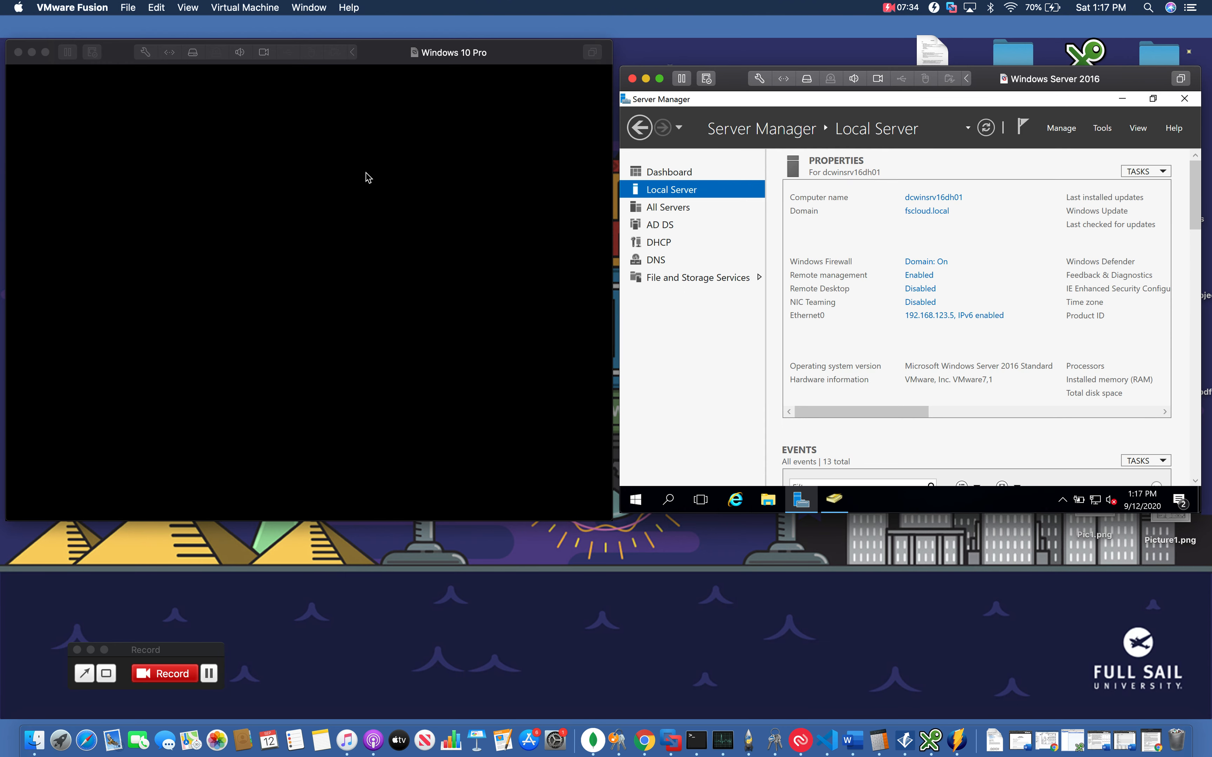
left_click(339, 225)
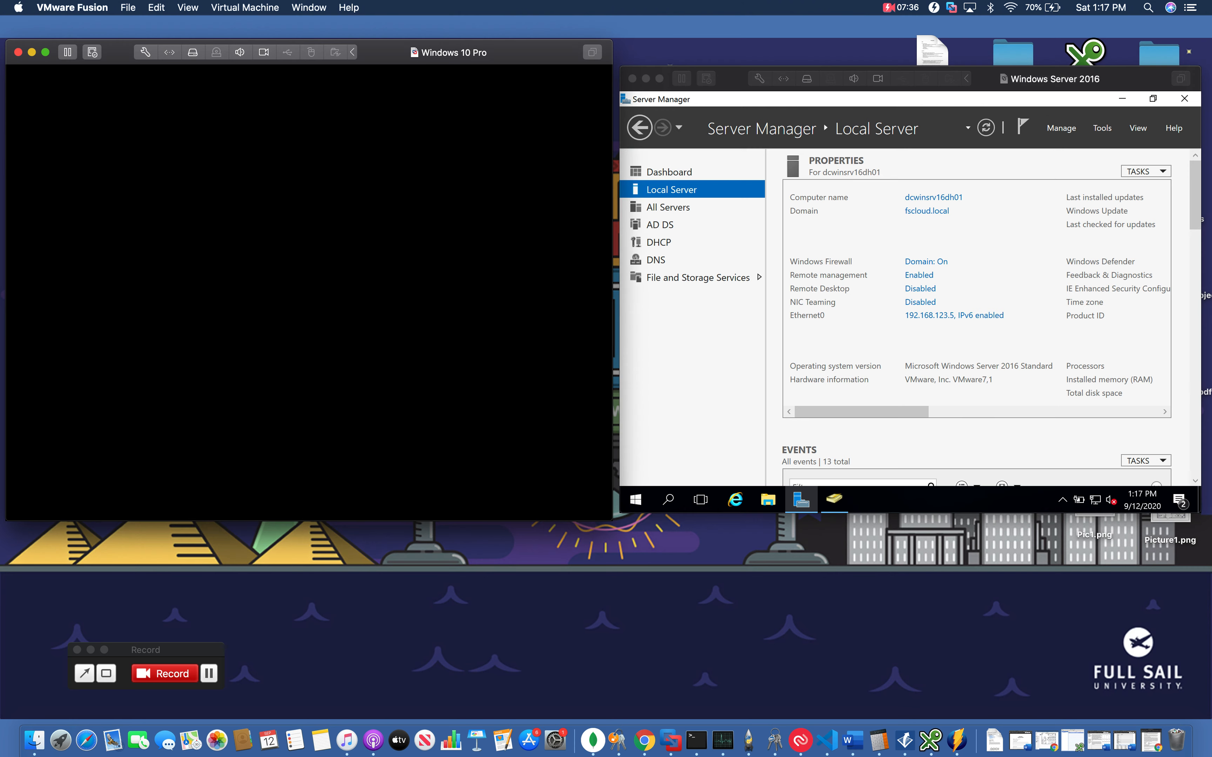
left_click(271, 330)
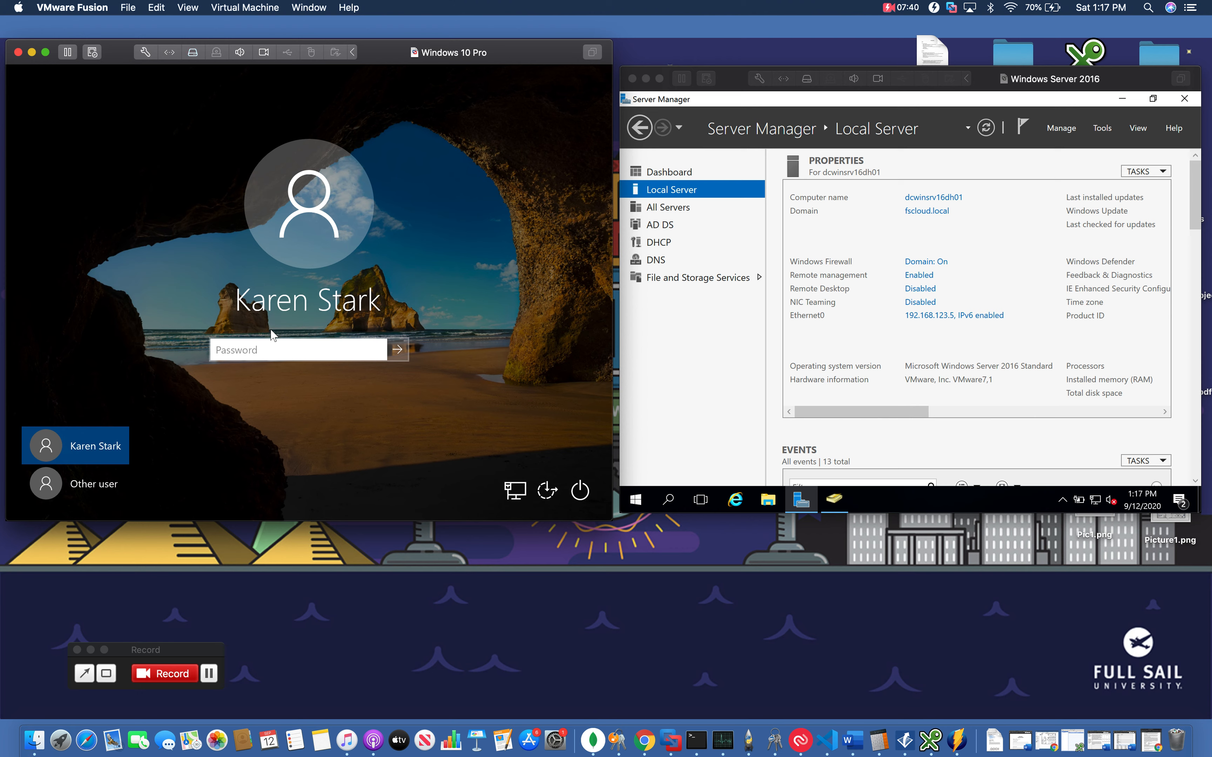
left_click(101, 484)
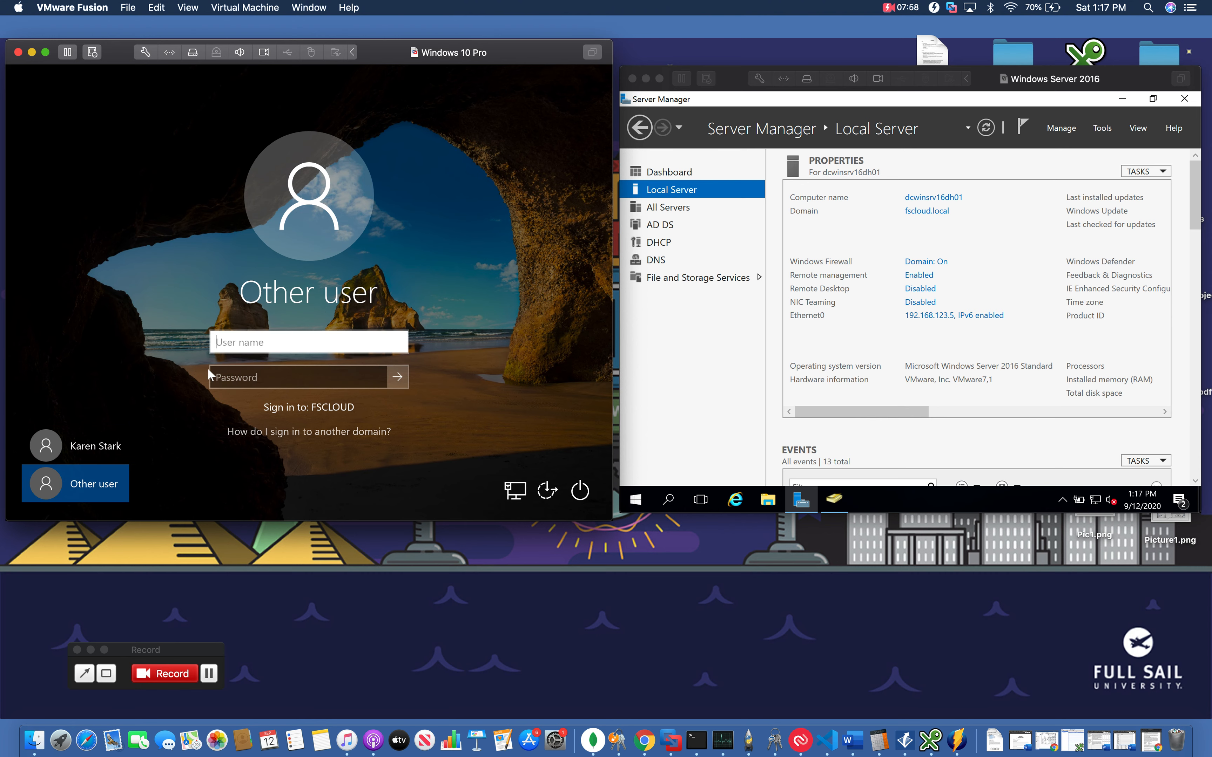
Sign in to the client as a domain user, entering their user name and account password
key("Tab")
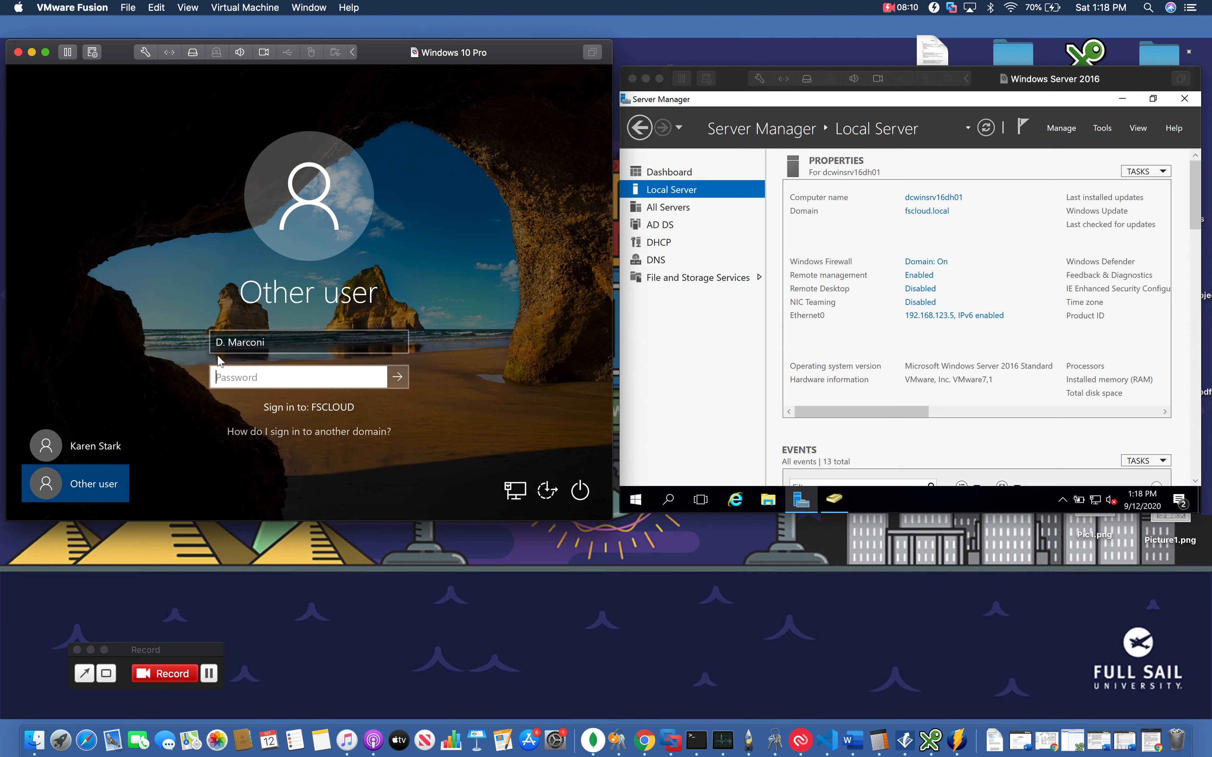
type("********")
key("Return")
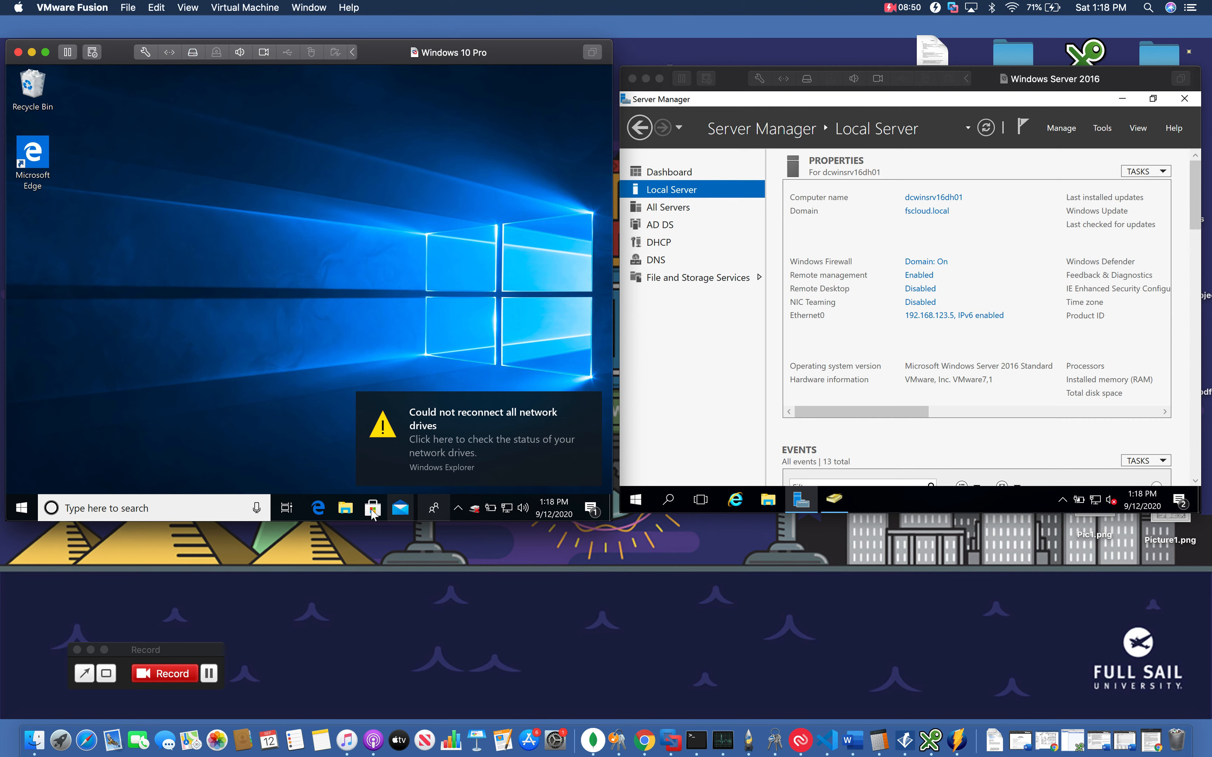
Open File Explorer on the client, go to This PC, and open the Attorneys network drive
left_click(352, 511)
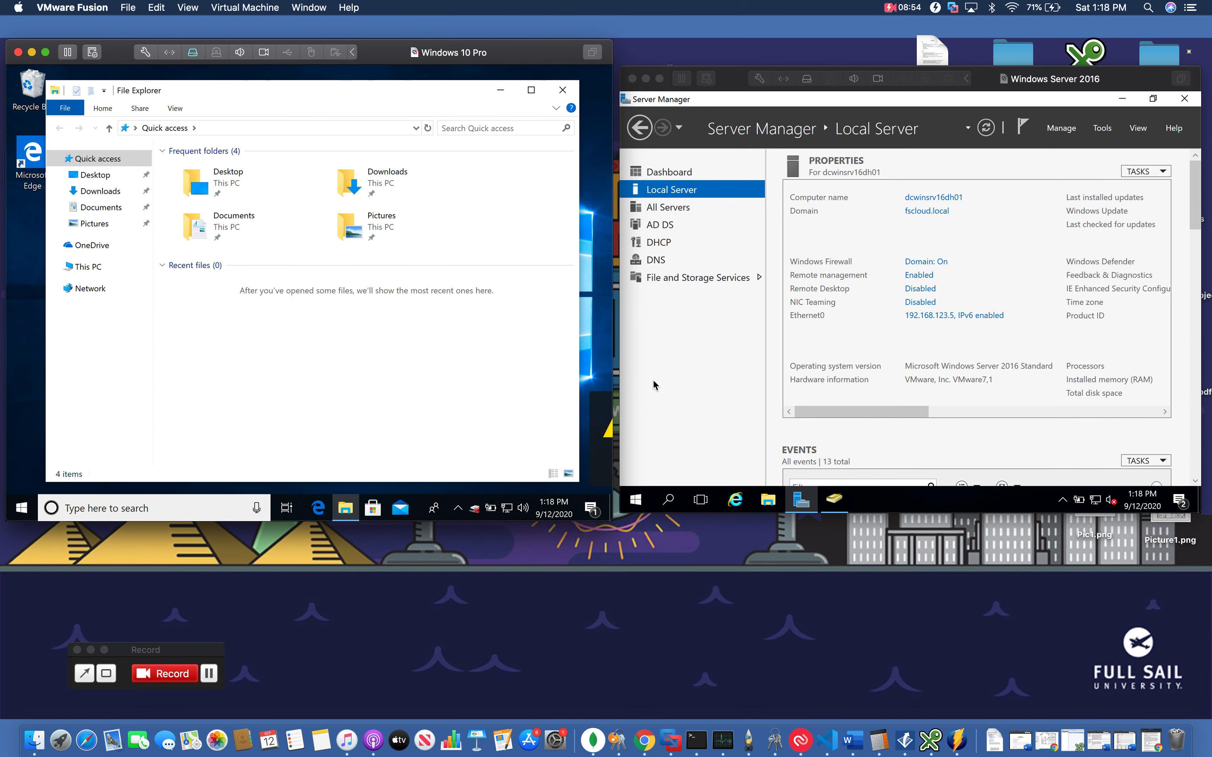
left_click(81, 270)
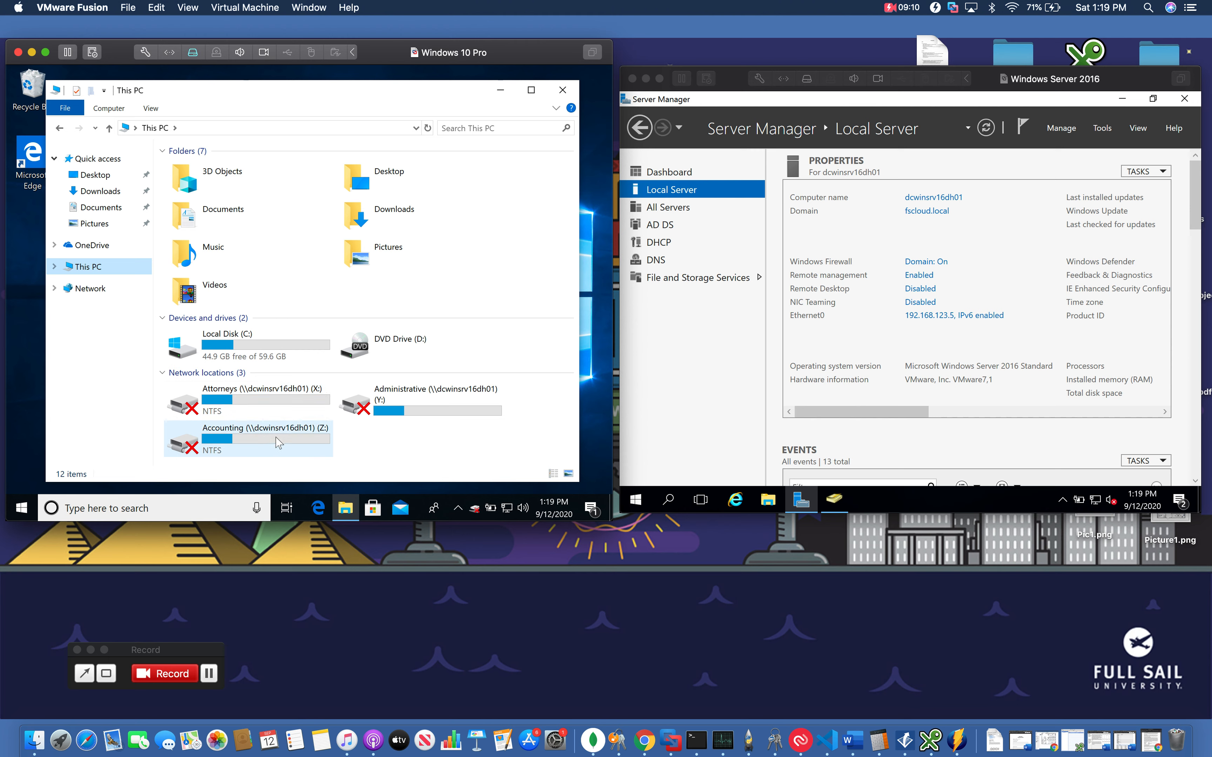
double_click(298, 410)
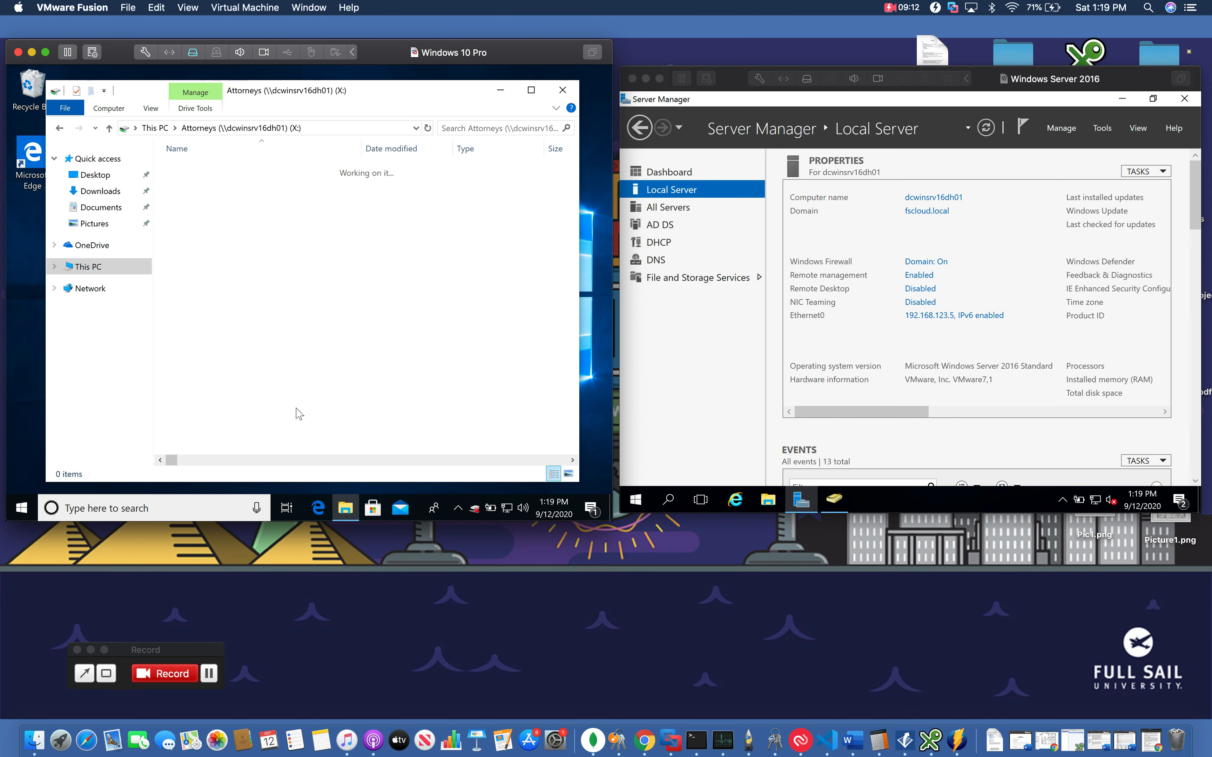
left_click(60, 127)
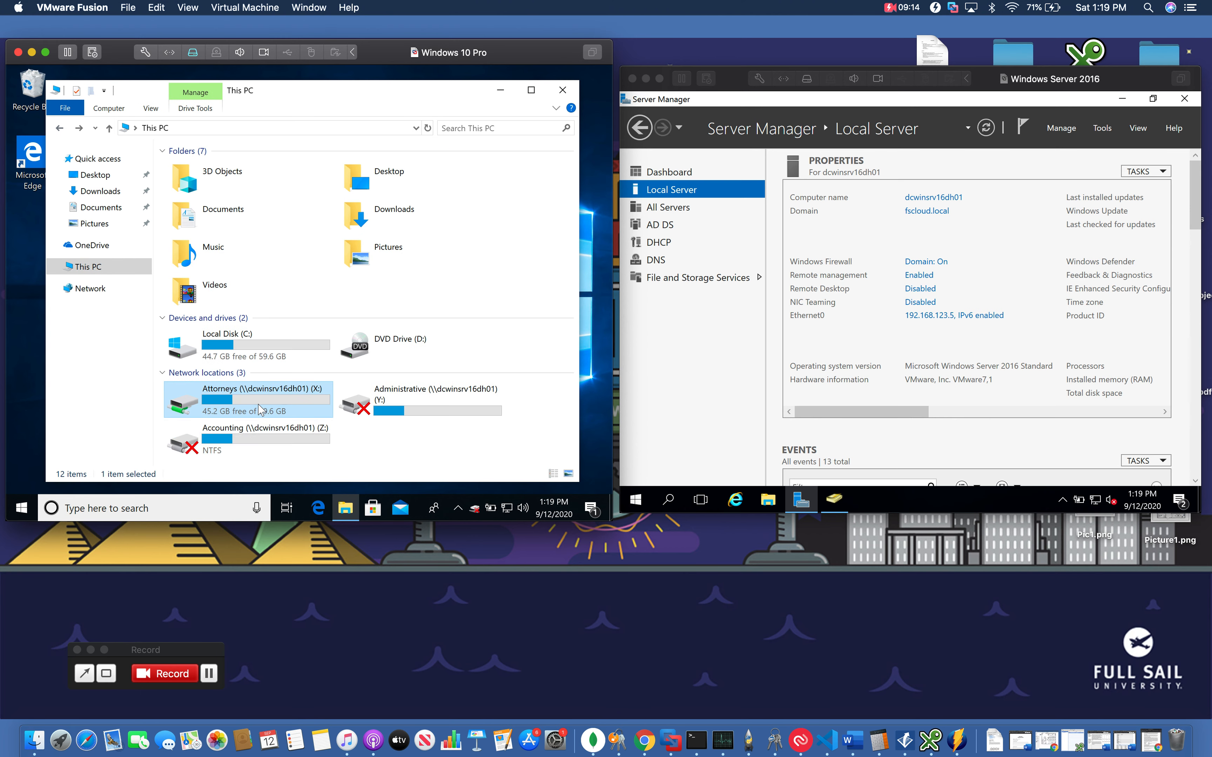
Open the Accounting and Administrative network drives in turn, then close File Explorer
double_click(249, 430)
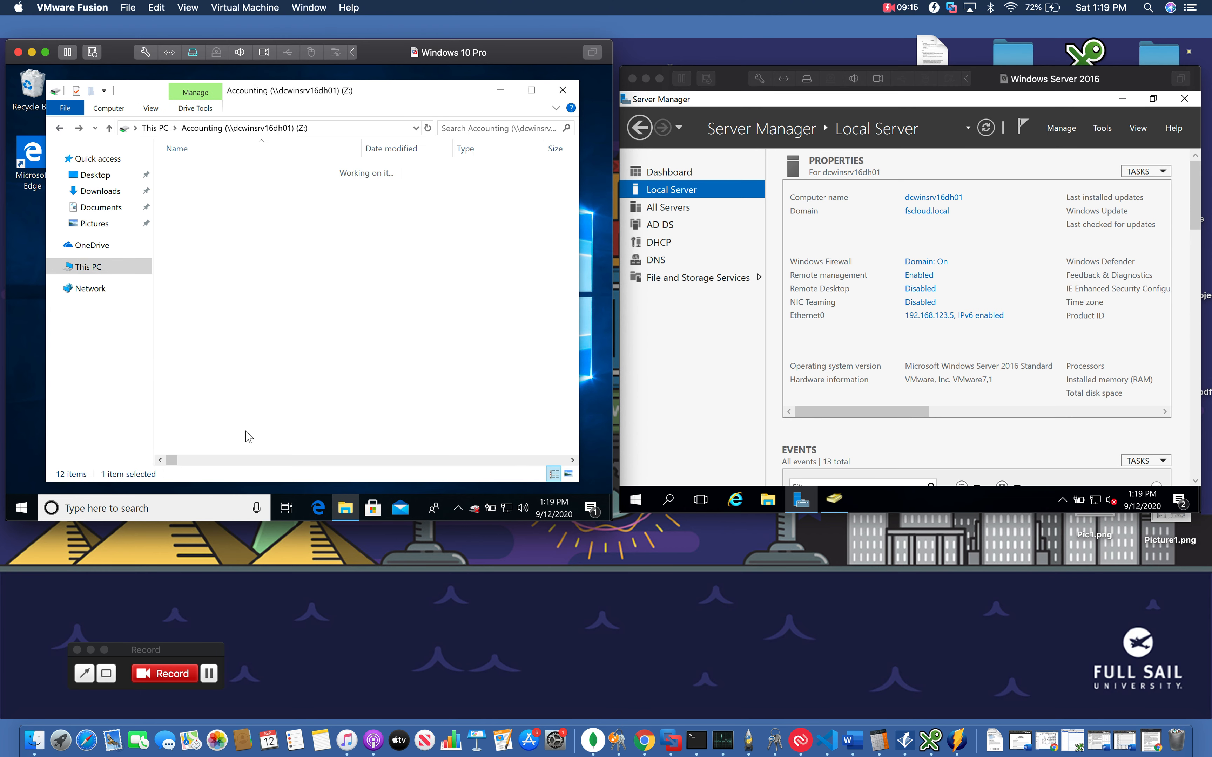
left_click(60, 128)
double_click(353, 401)
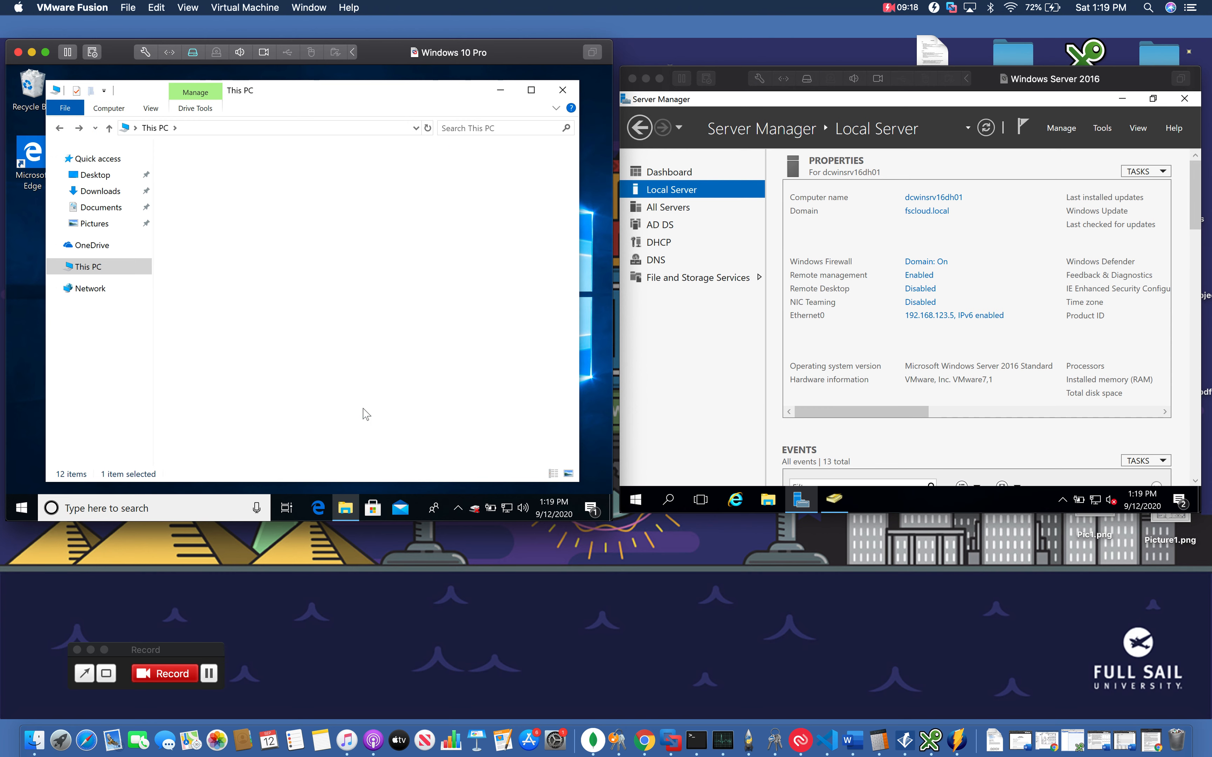
left_click(60, 128)
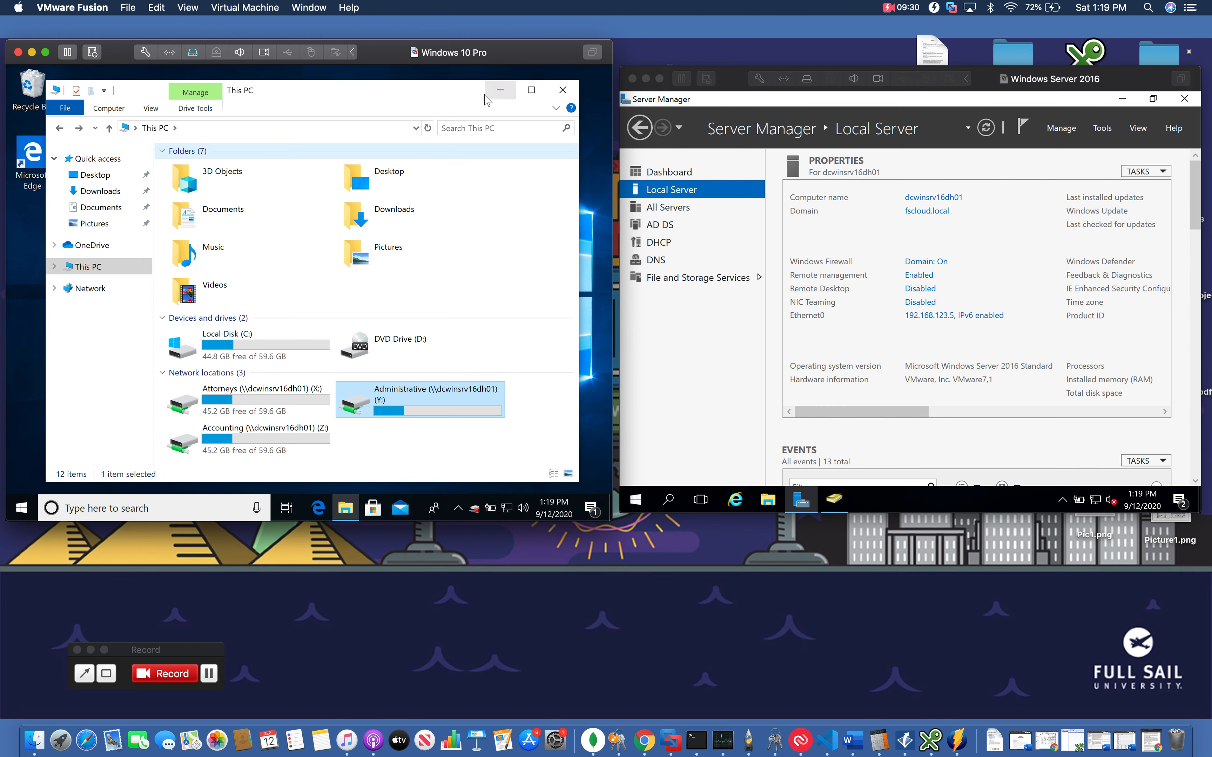
left_click(563, 91)
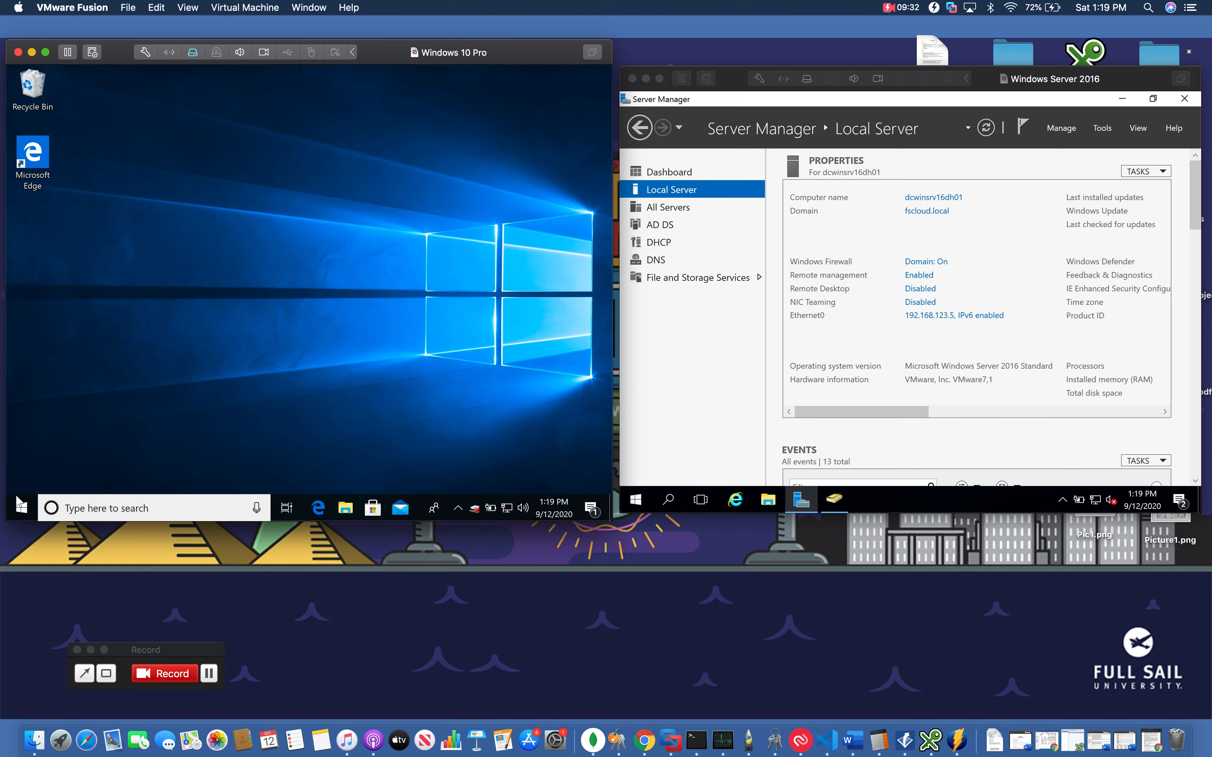
Sign out of the current client account and choose to sign in as another user
left_click(20, 508)
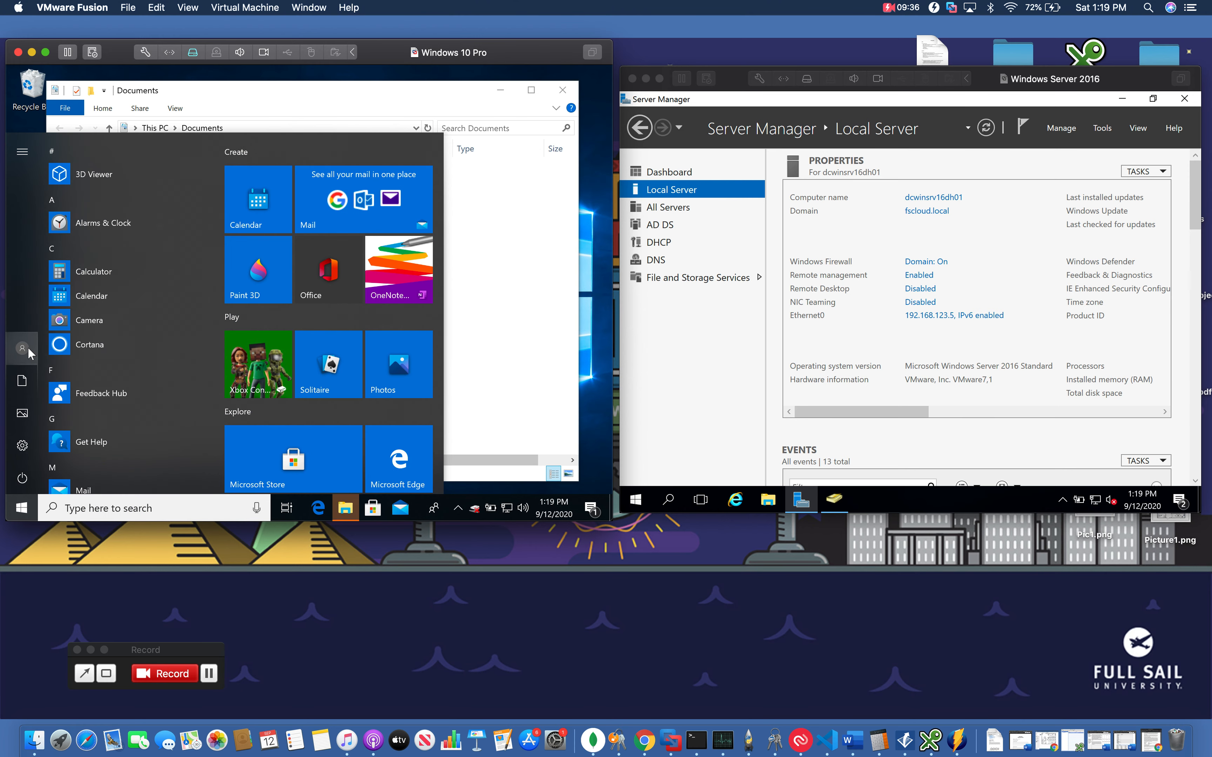
left_click(28, 348)
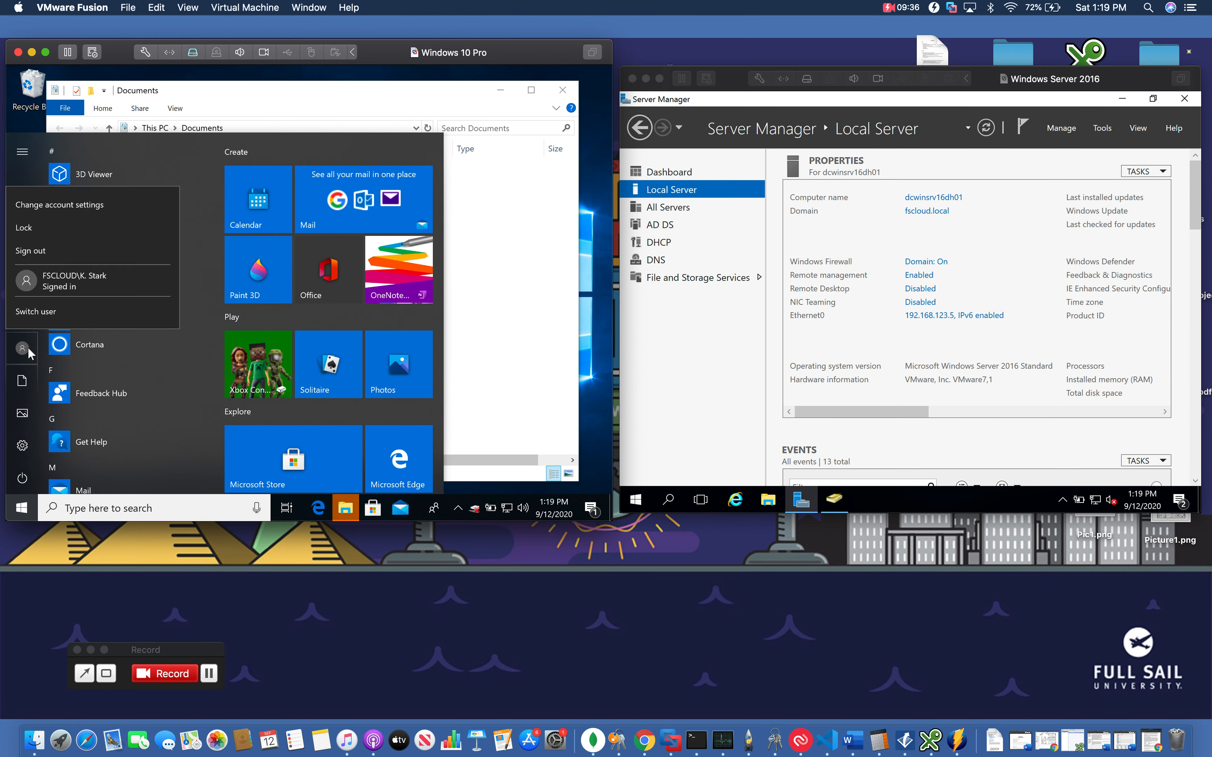
left_click(54, 255)
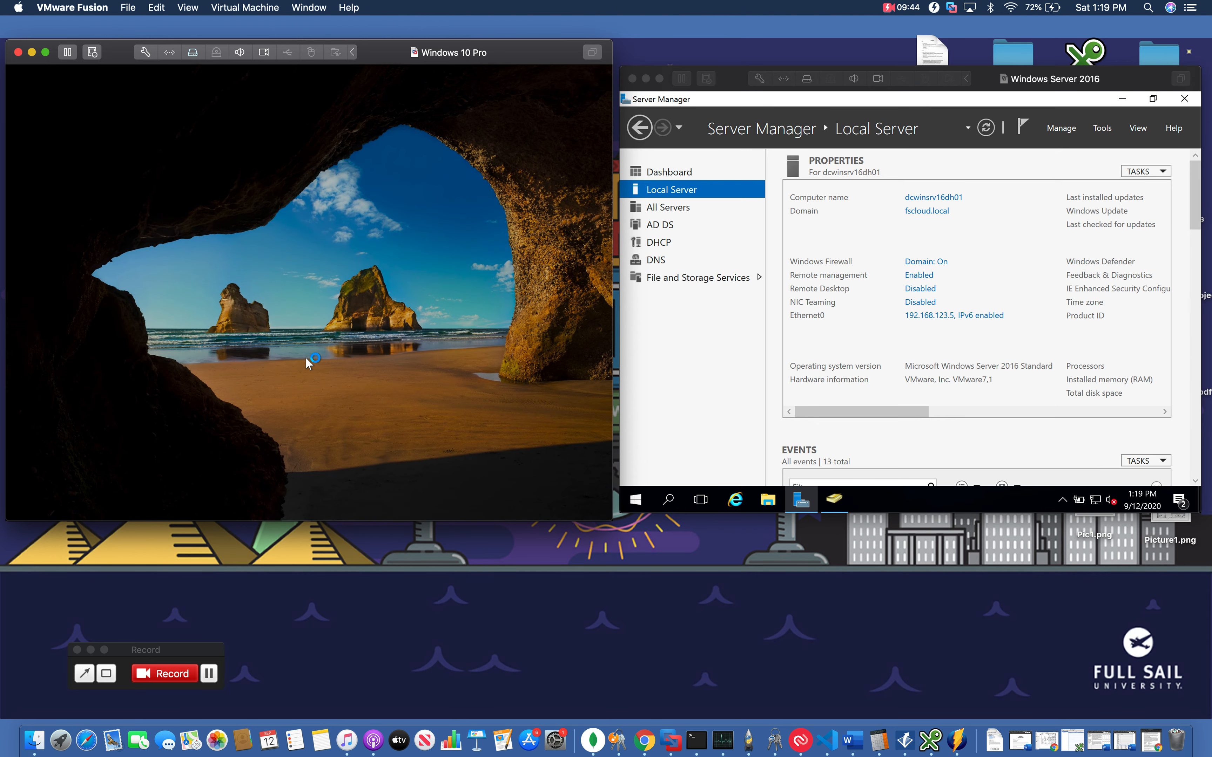
left_click(305, 356)
left_click(90, 484)
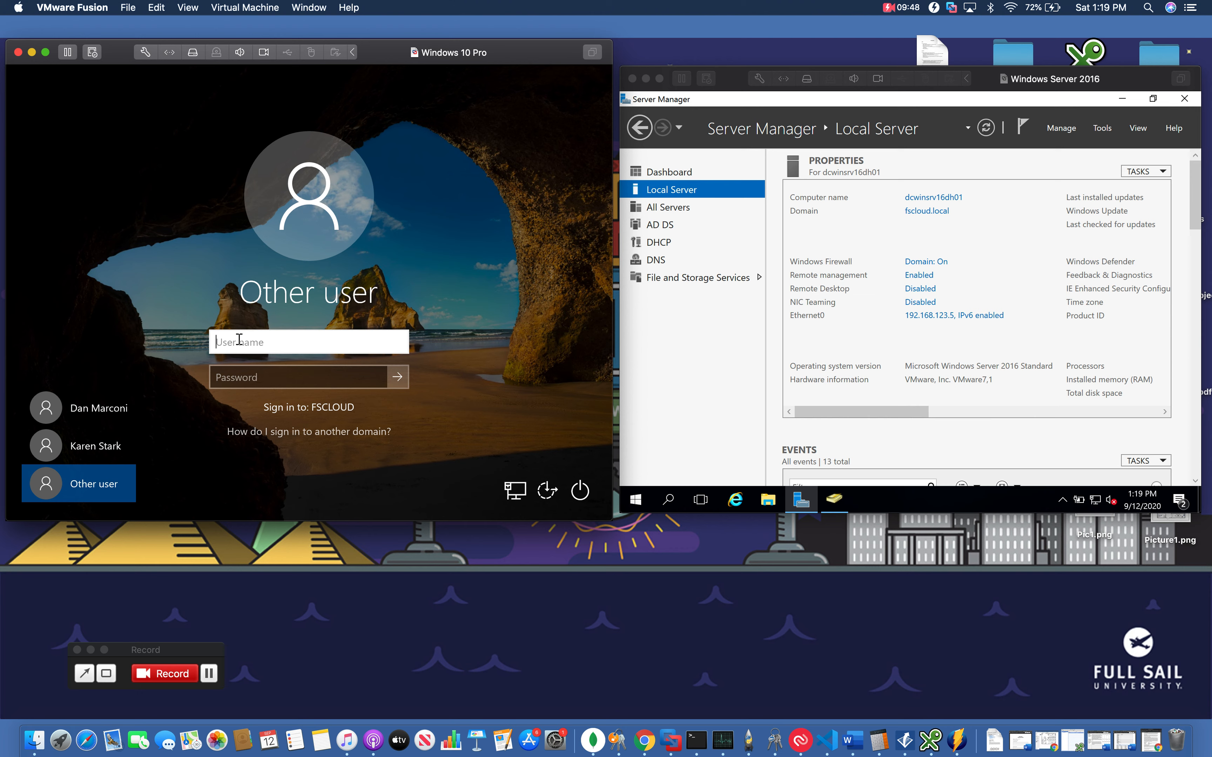
Sign in to the client as a second domain user, entering their user name and account password
key("Tab")
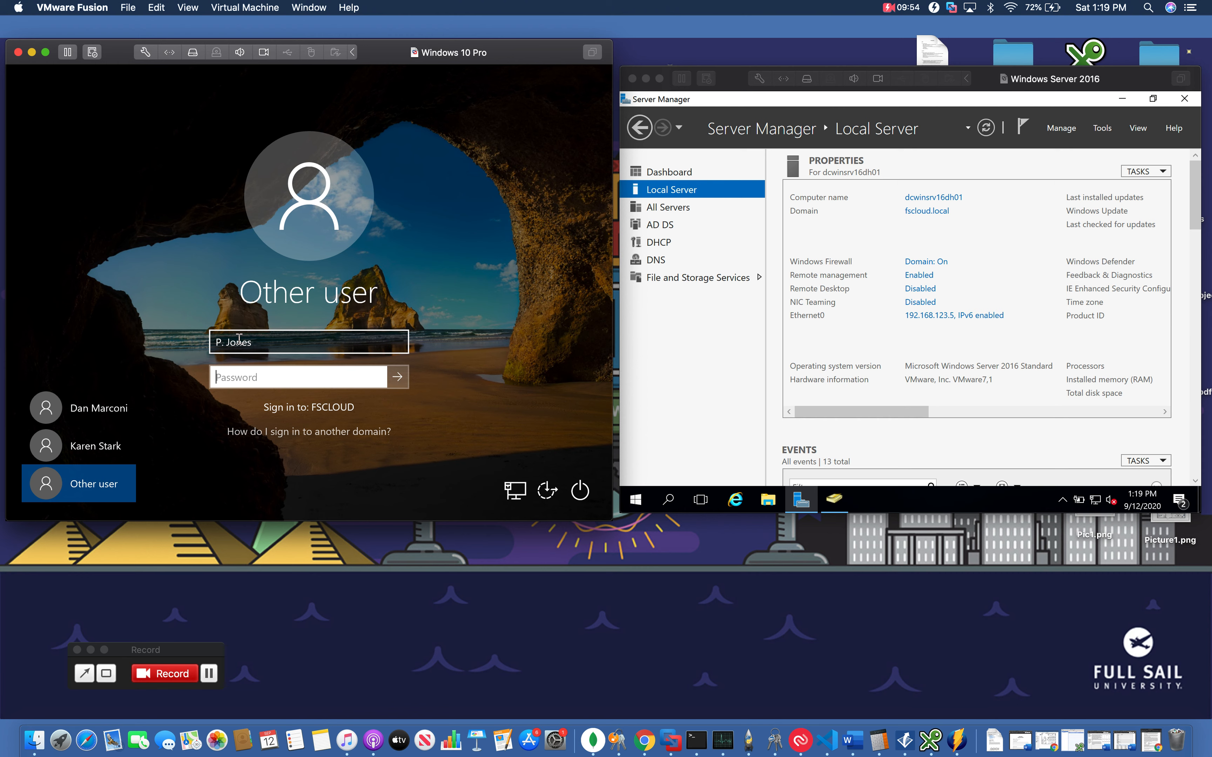
type("•••••••••")
key("Return")
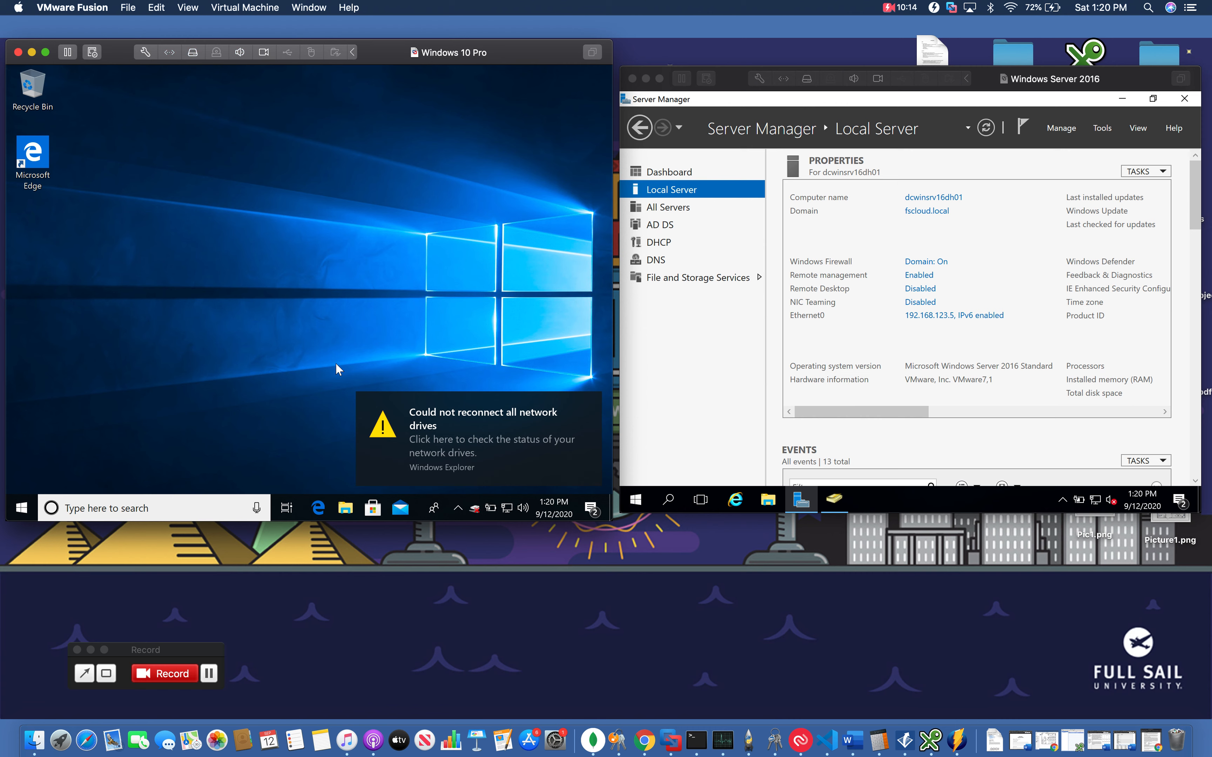
Open File Explorer on the client and open the Attorneys network drive from This PC
left_click(351, 516)
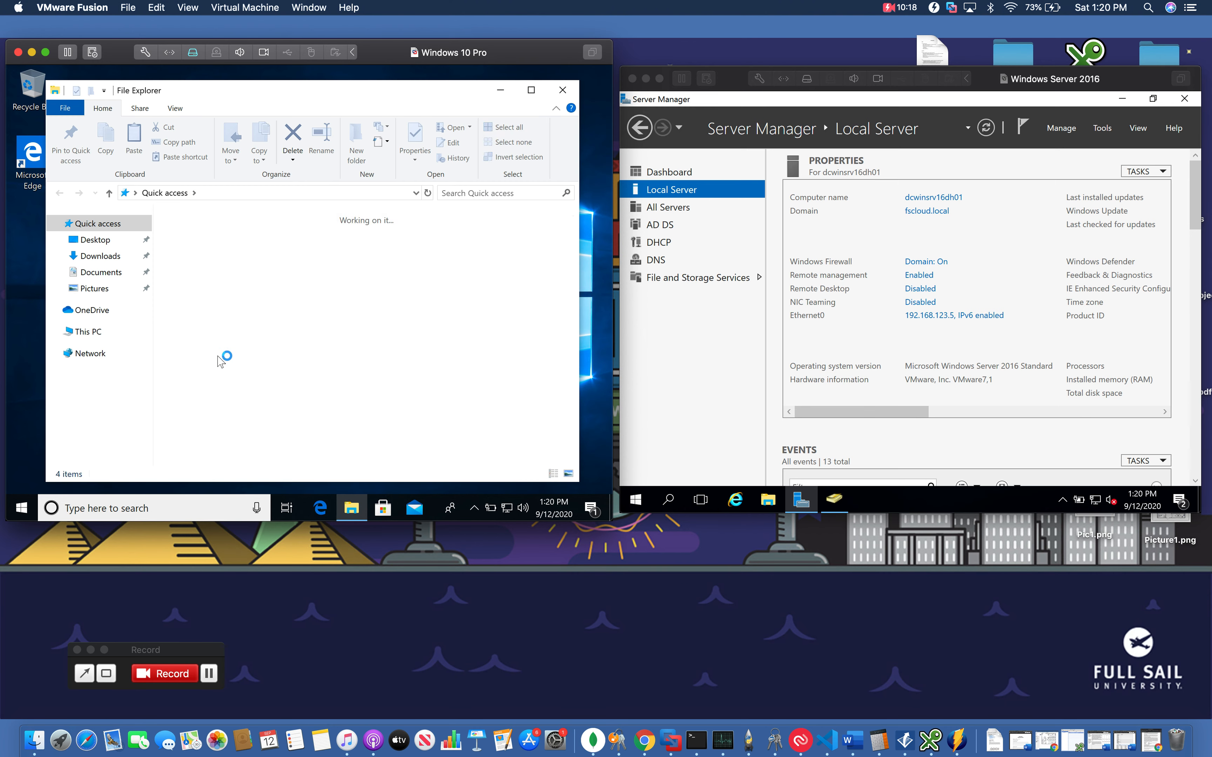
left_click(93, 336)
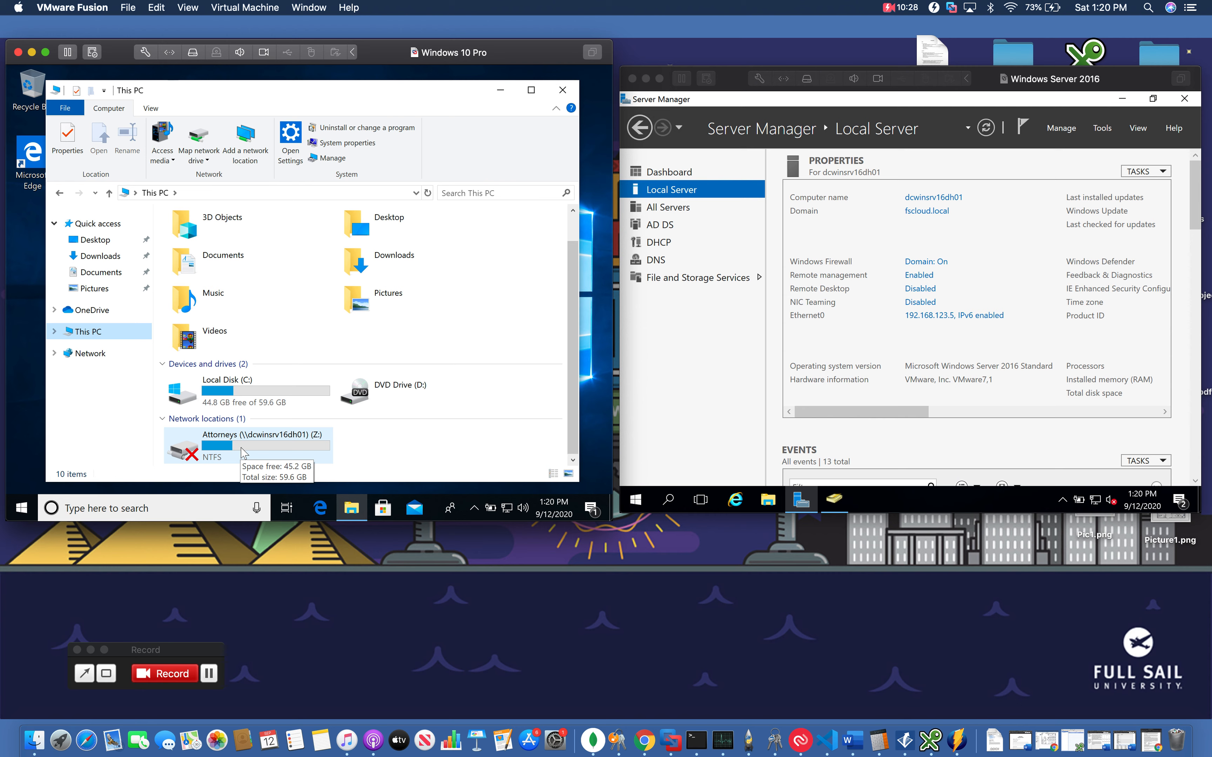
double_click(244, 454)
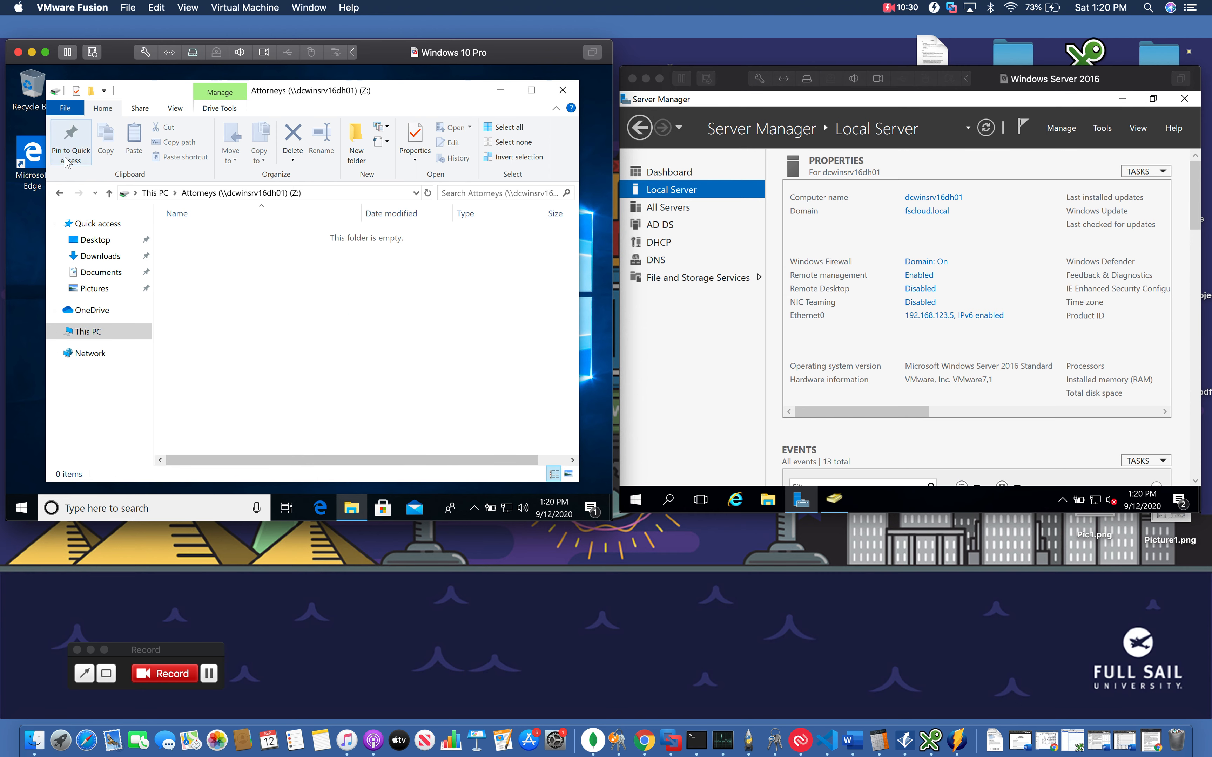
left_click(60, 193)
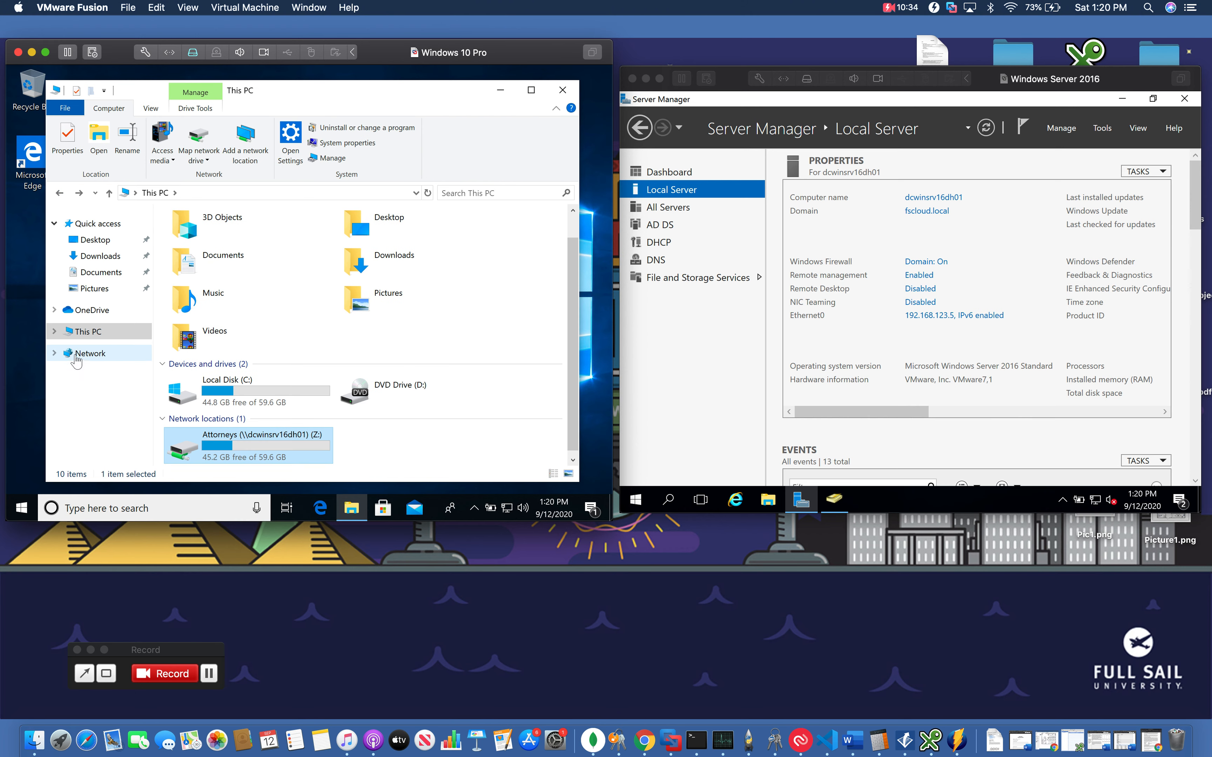
Browse the Network location to the server dcwinsrv16dh01's shared folders
left_click(90, 356)
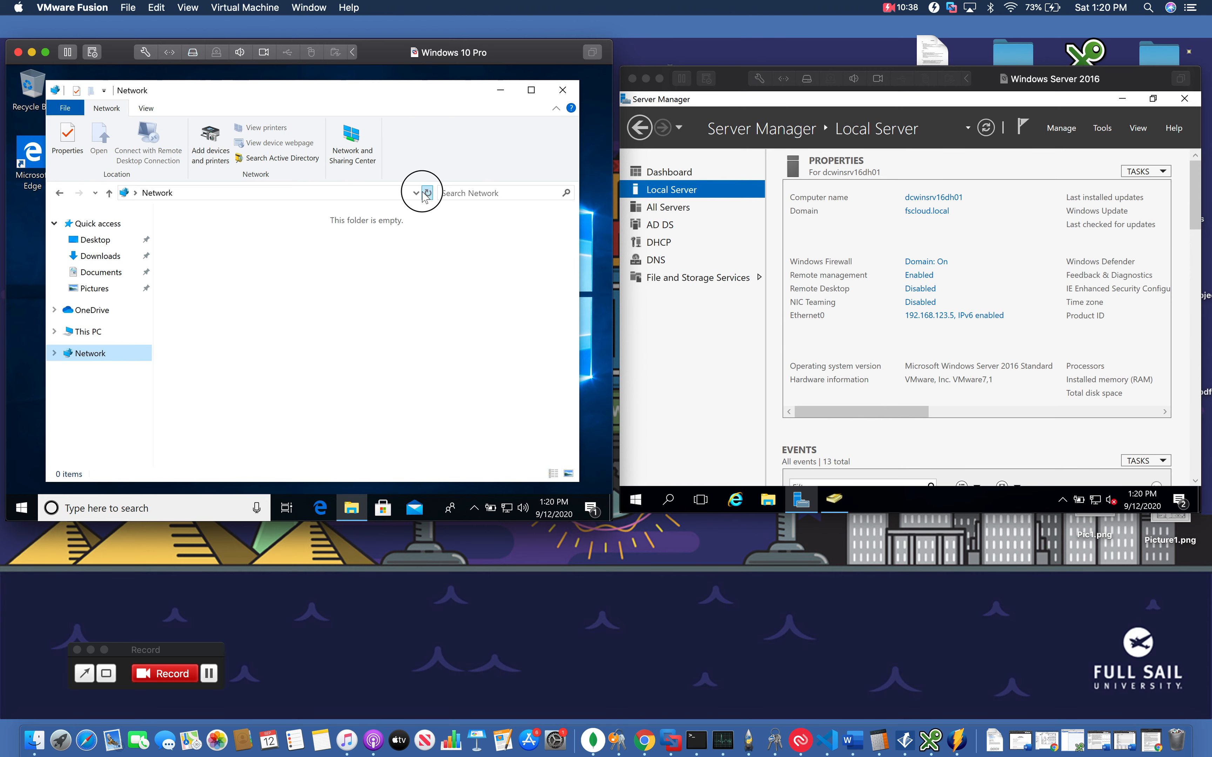
left_click(416, 194)
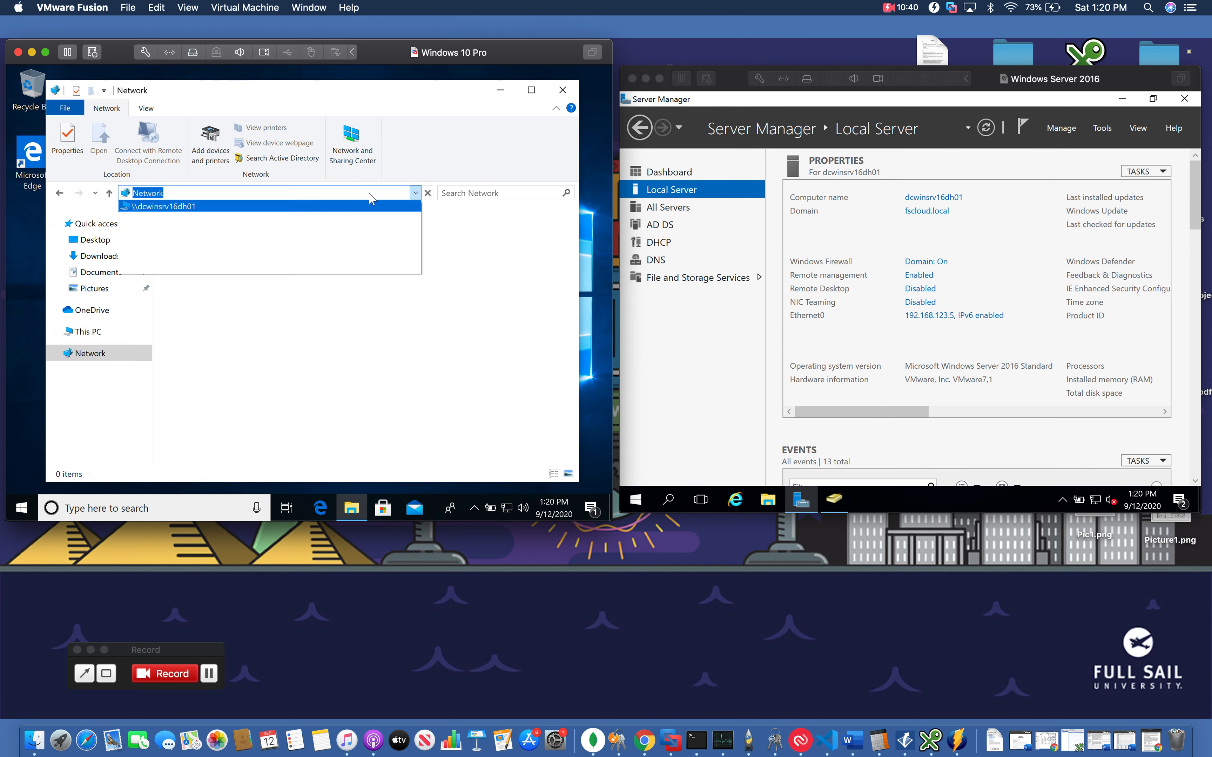
left_click(188, 207)
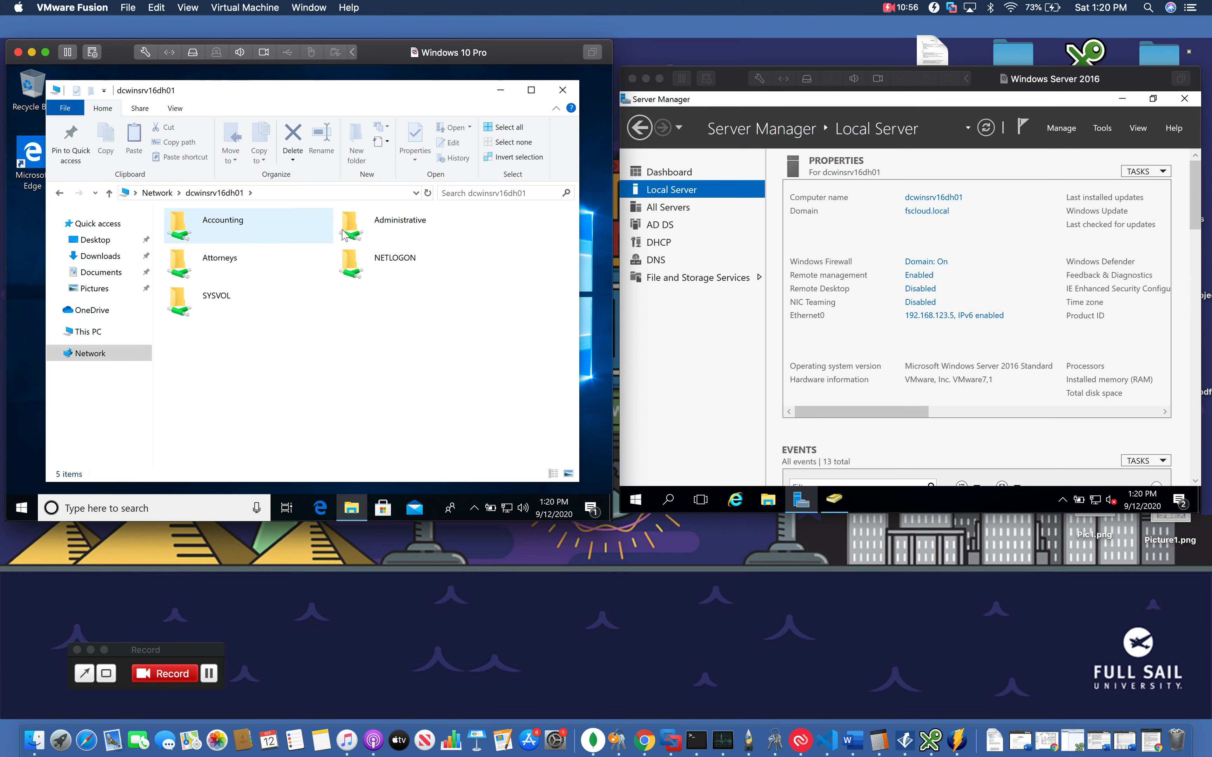
Try to open the Administrative share, close the error dialog, then open the Attorneys share
double_click(359, 237)
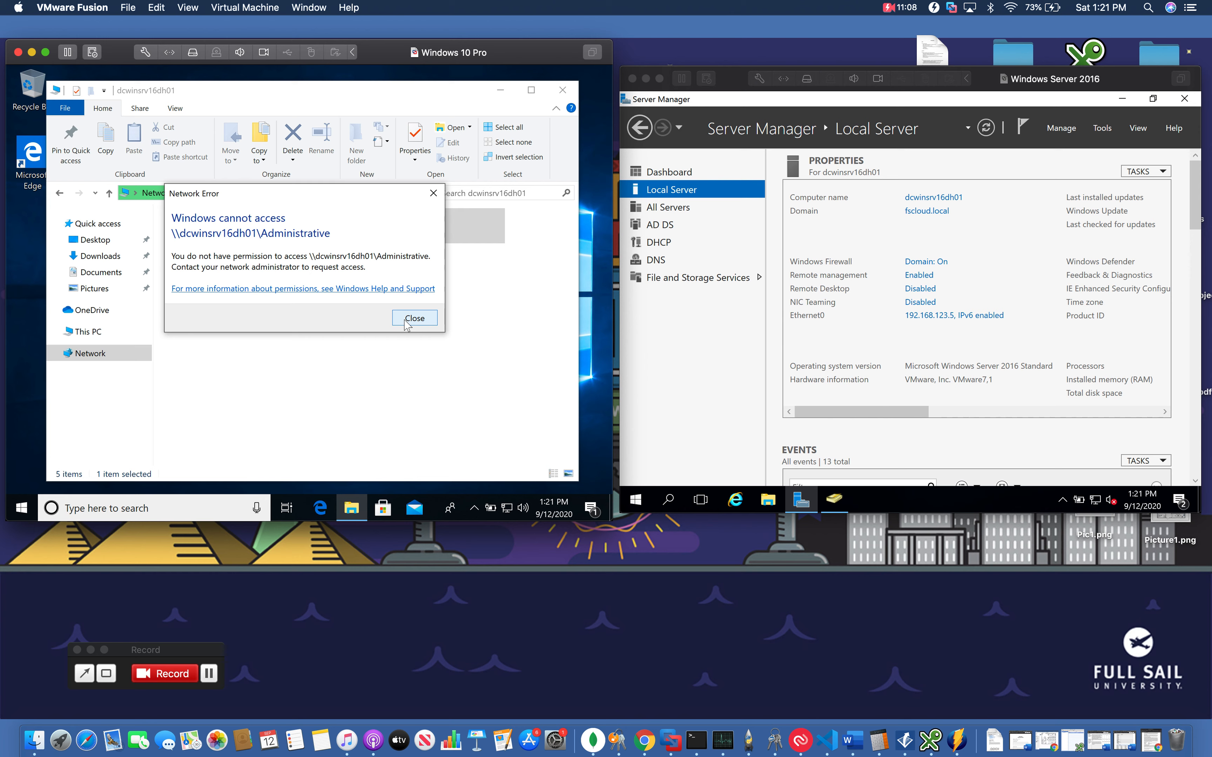
left_click(407, 320)
double_click(246, 274)
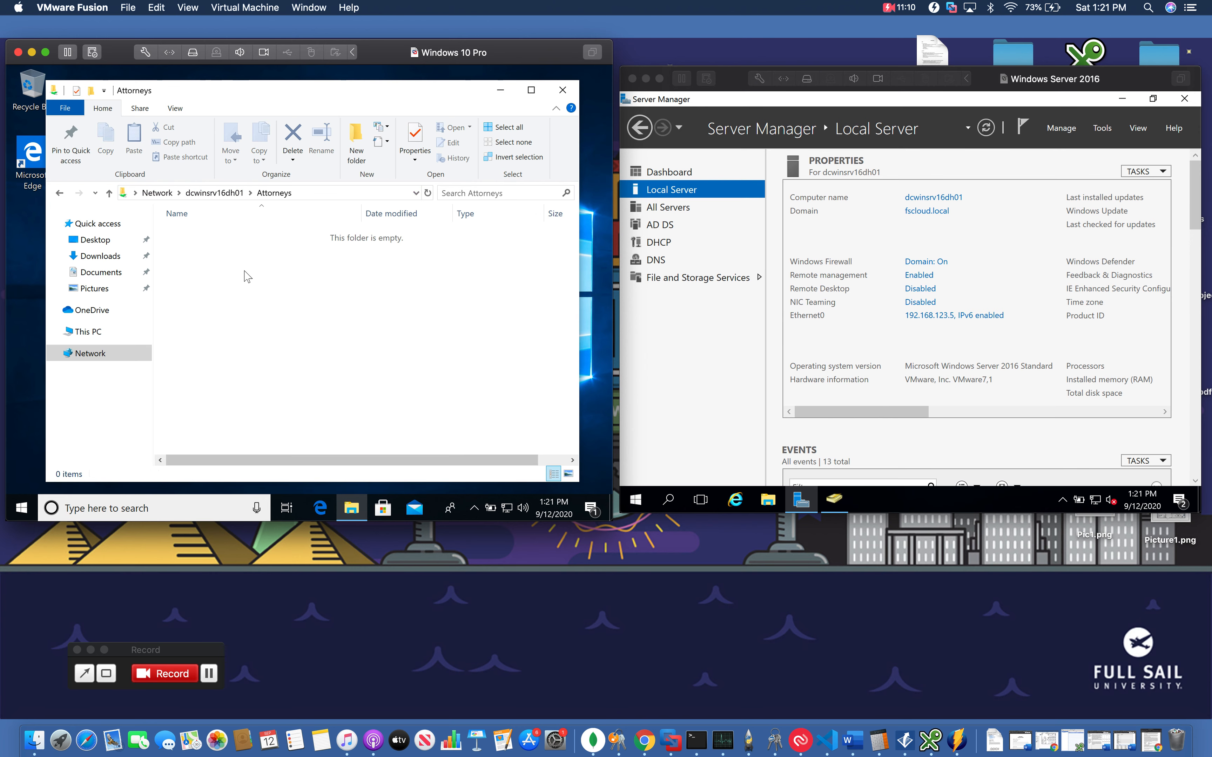
Return to the server's share list, try to open the Accounting share, and close the error dialog
left_click(60, 193)
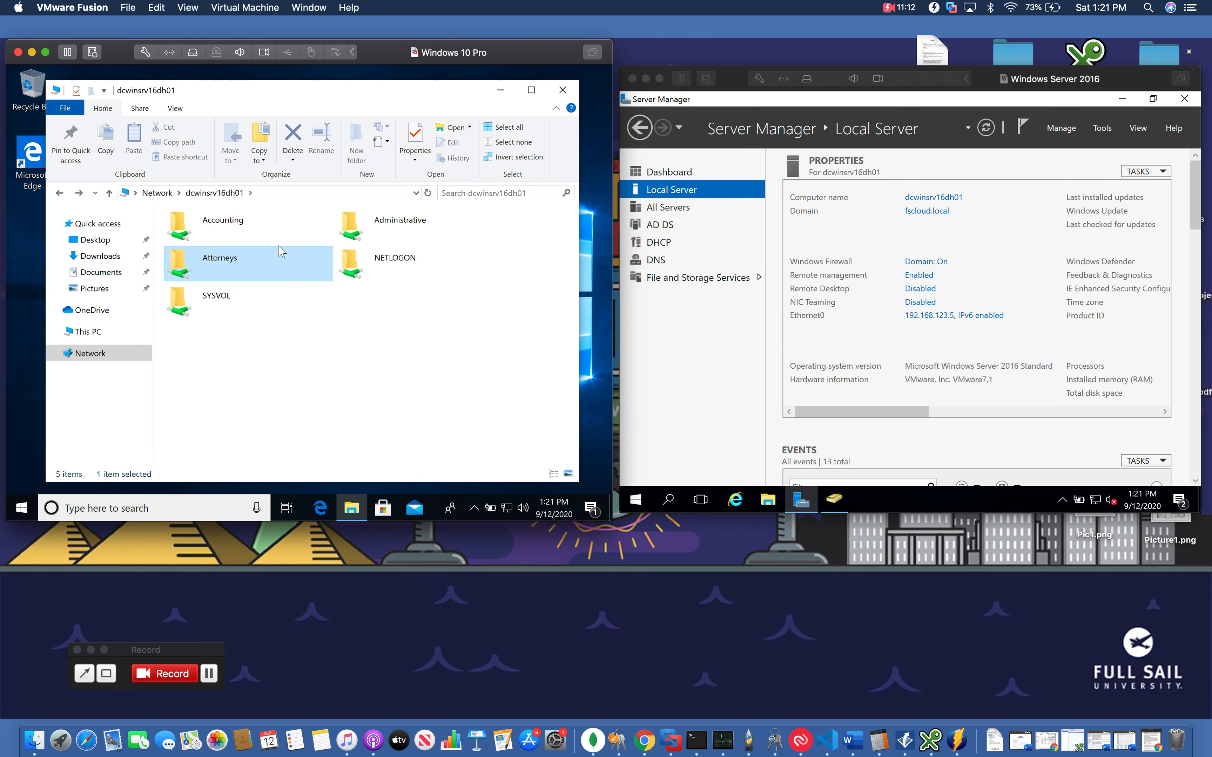
double_click(260, 232)
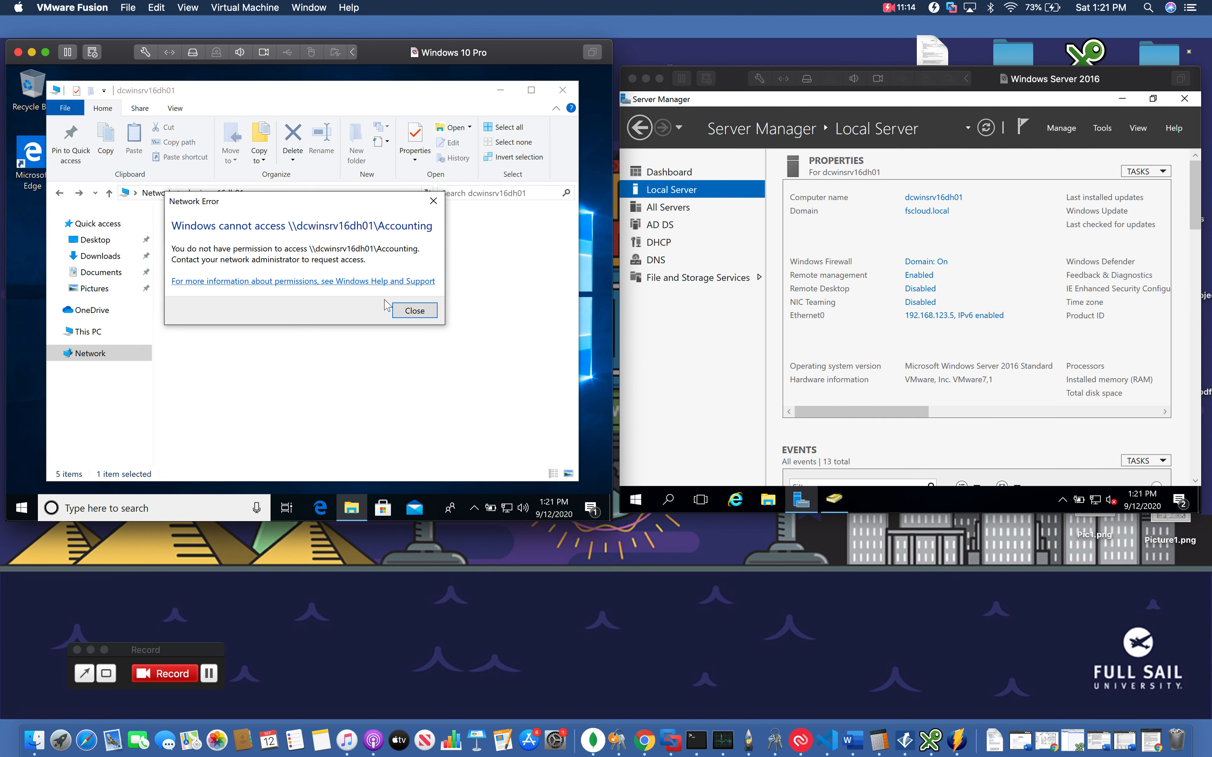
left_click(407, 309)
Close File Explorer and sign out of the current user's session on the client
left_click(562, 89)
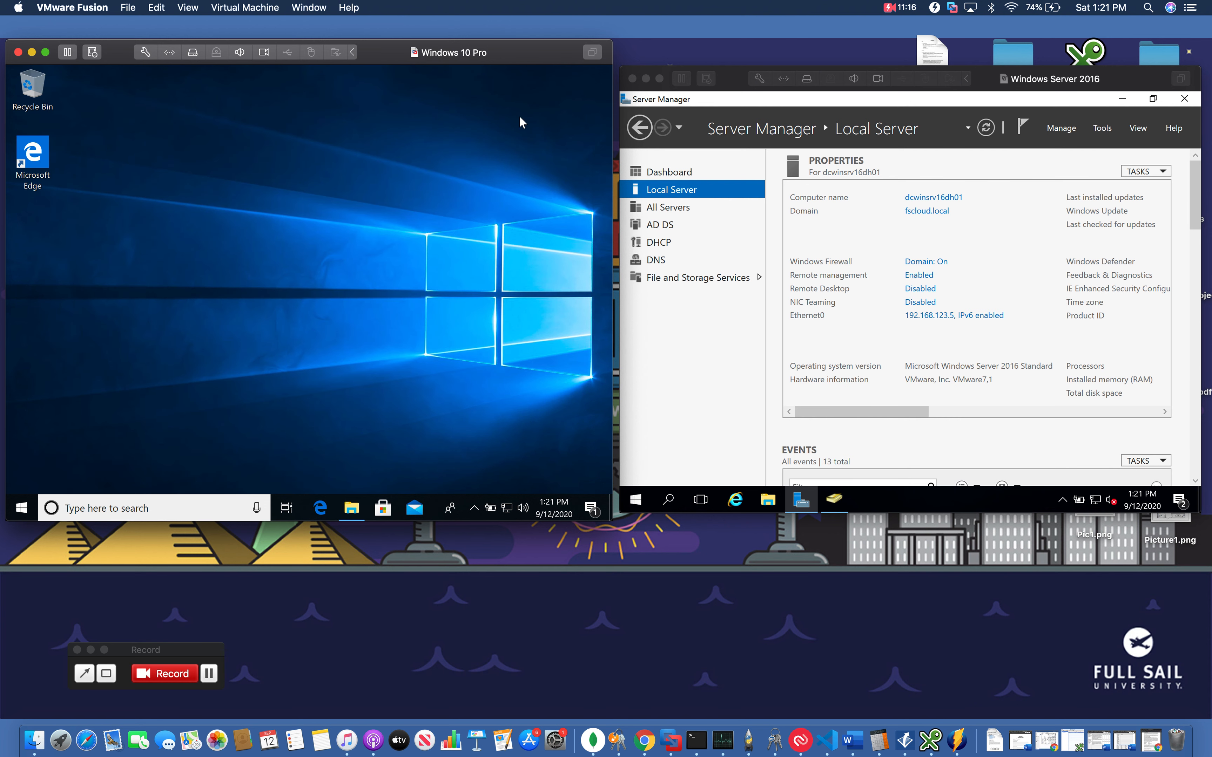
left_click(22, 508)
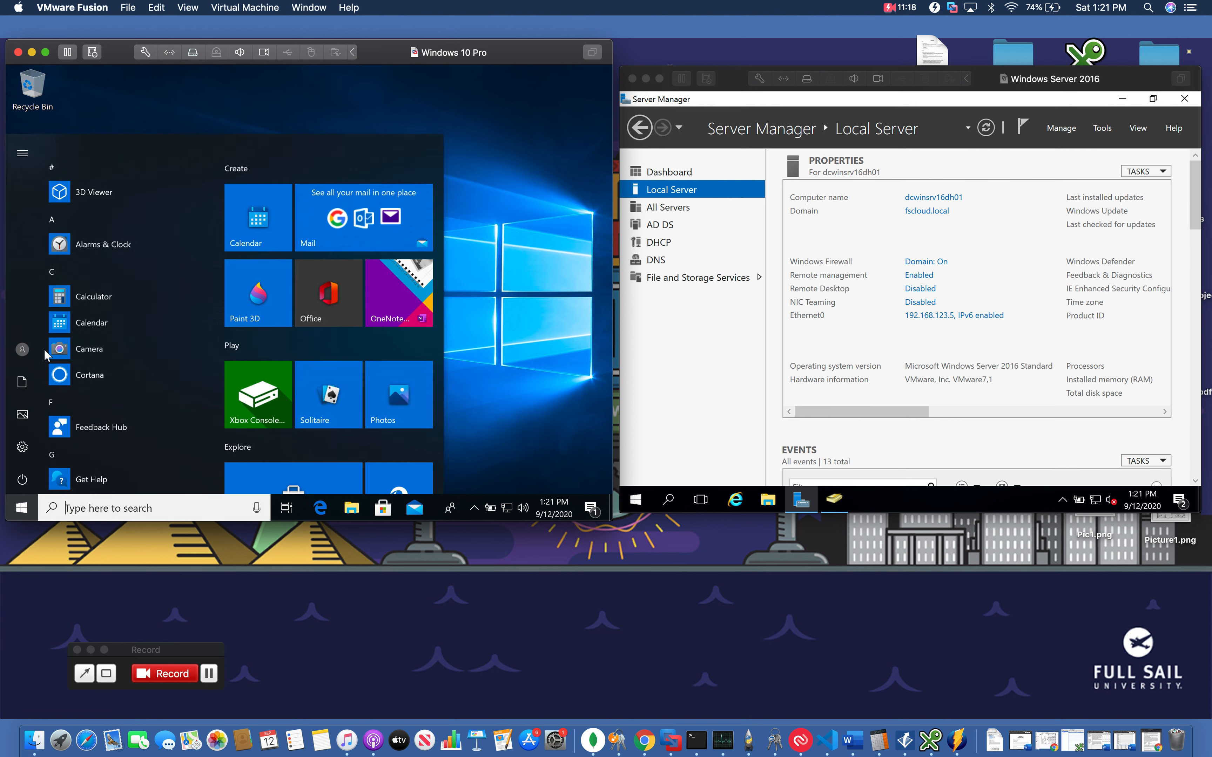
left_click(28, 342)
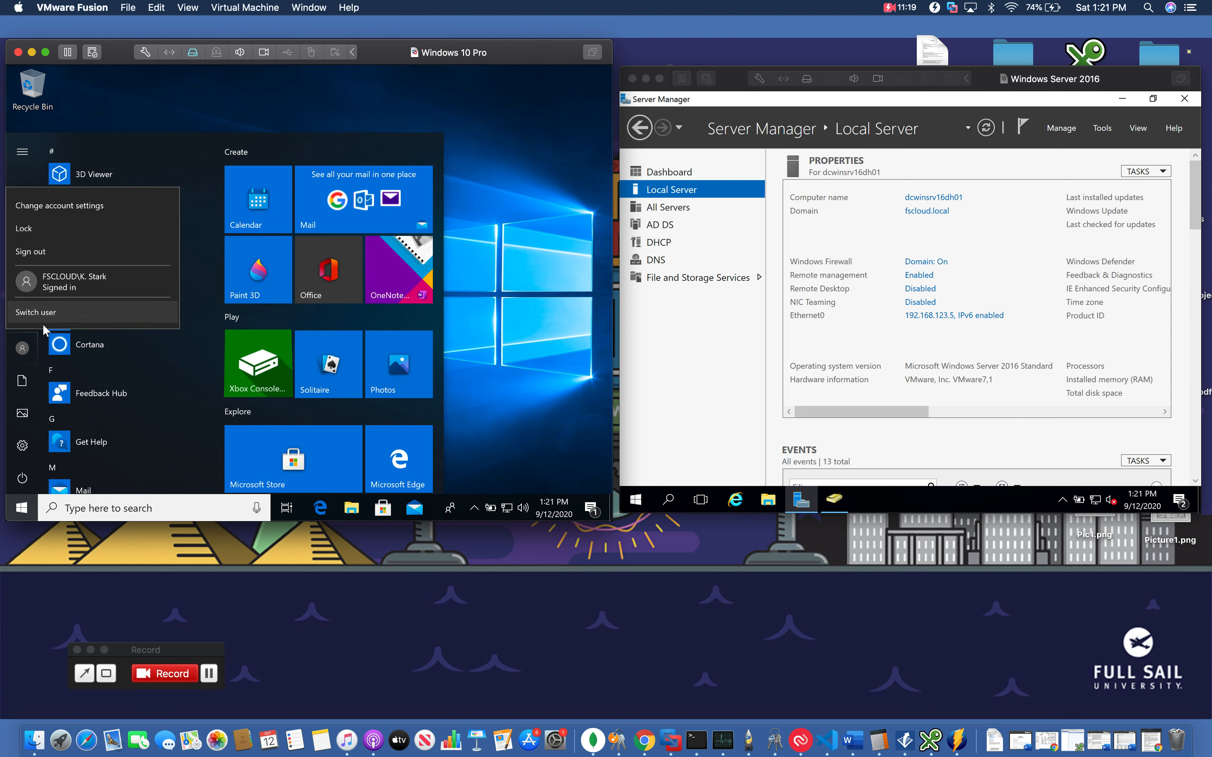
left_click(56, 257)
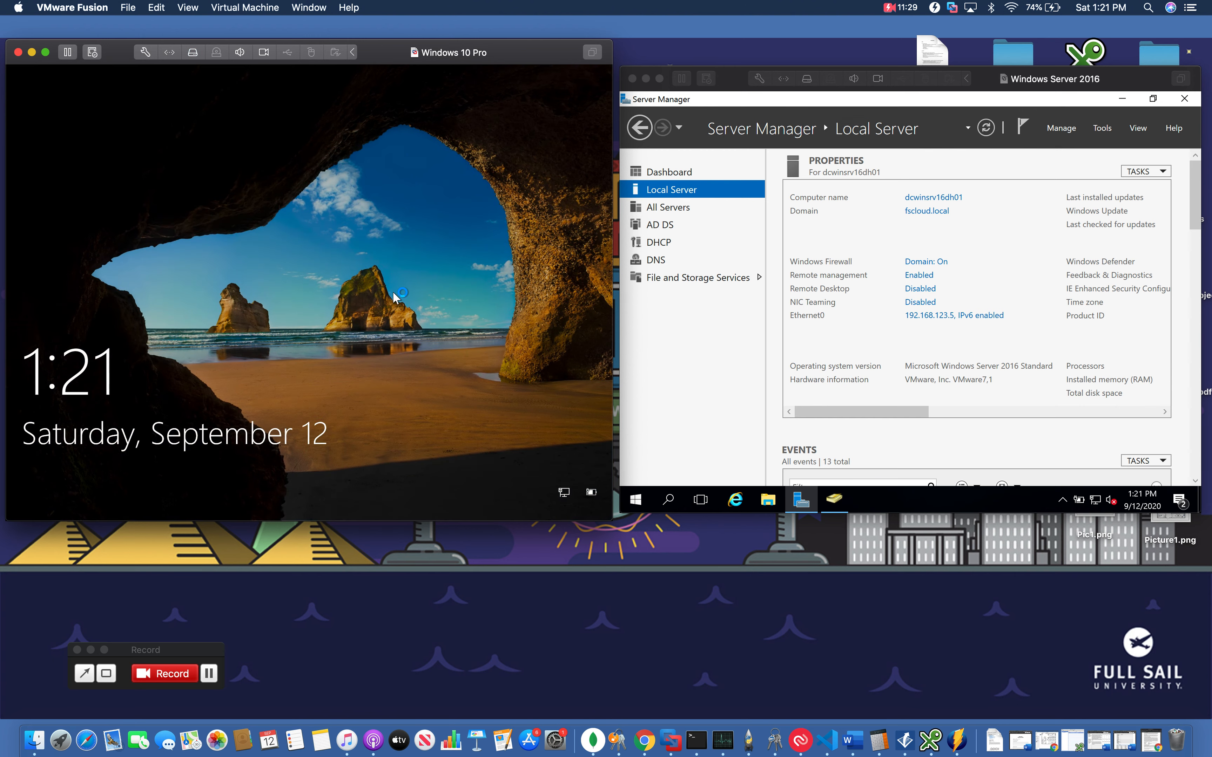
Sign in to the client as another domain user, entering their user name and account password
left_click(392, 290)
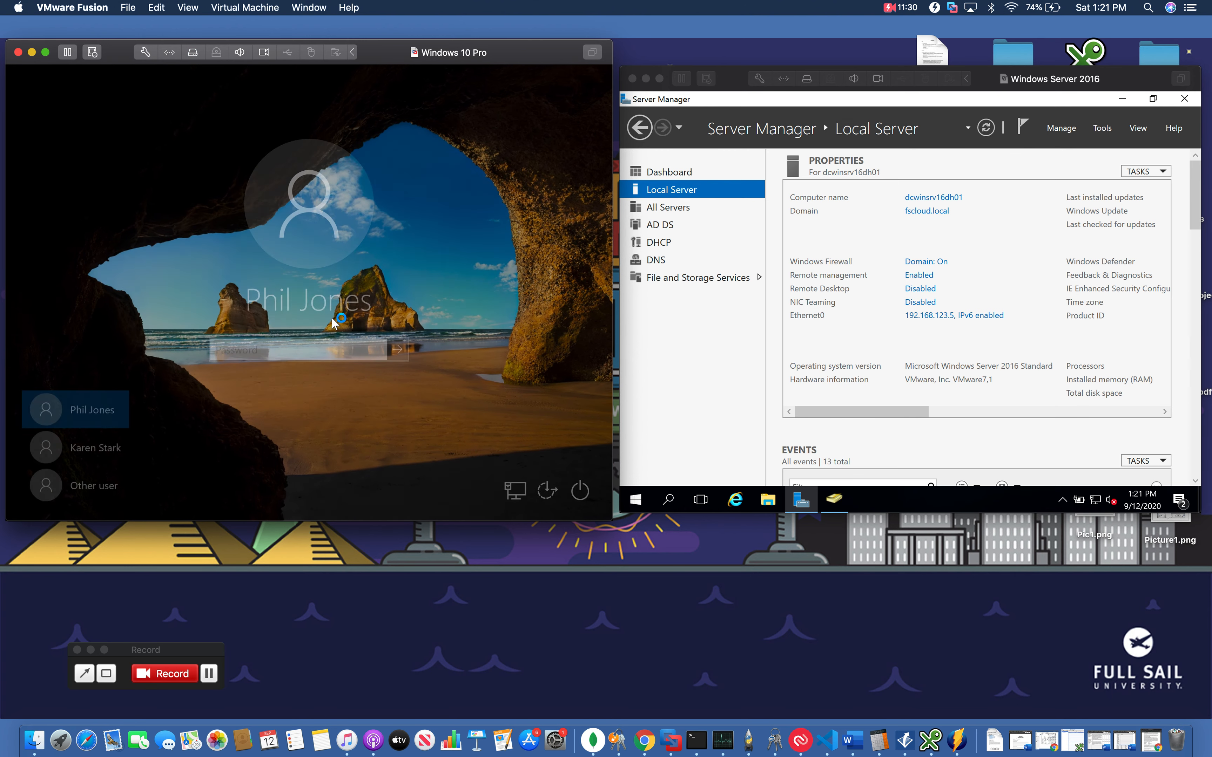
left_click(101, 487)
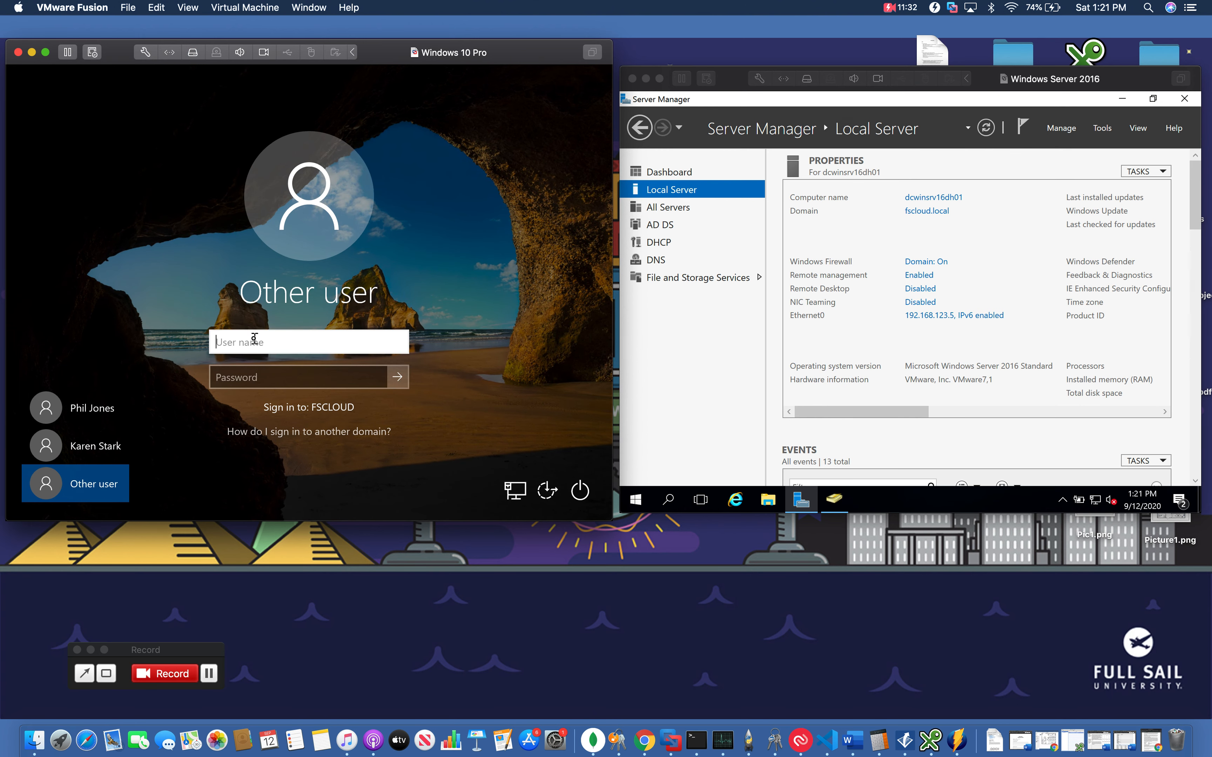
key("Tab")
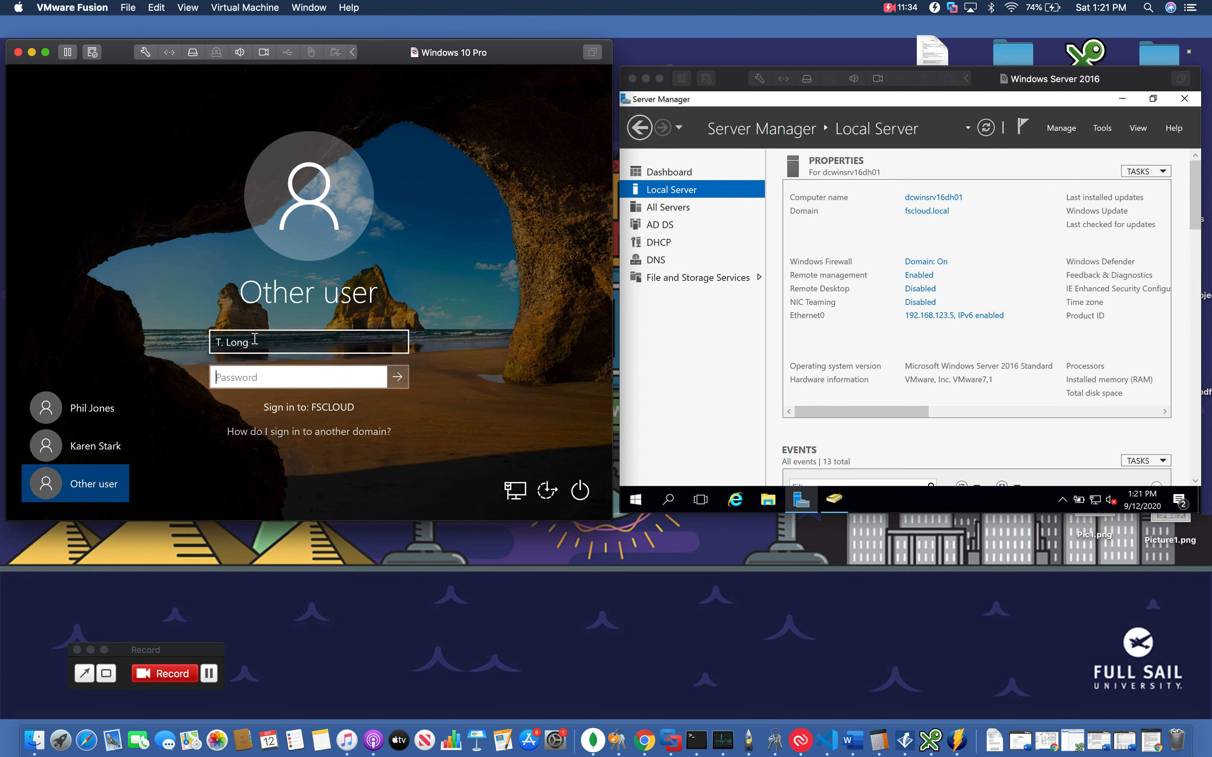
type("P")
key("Return")
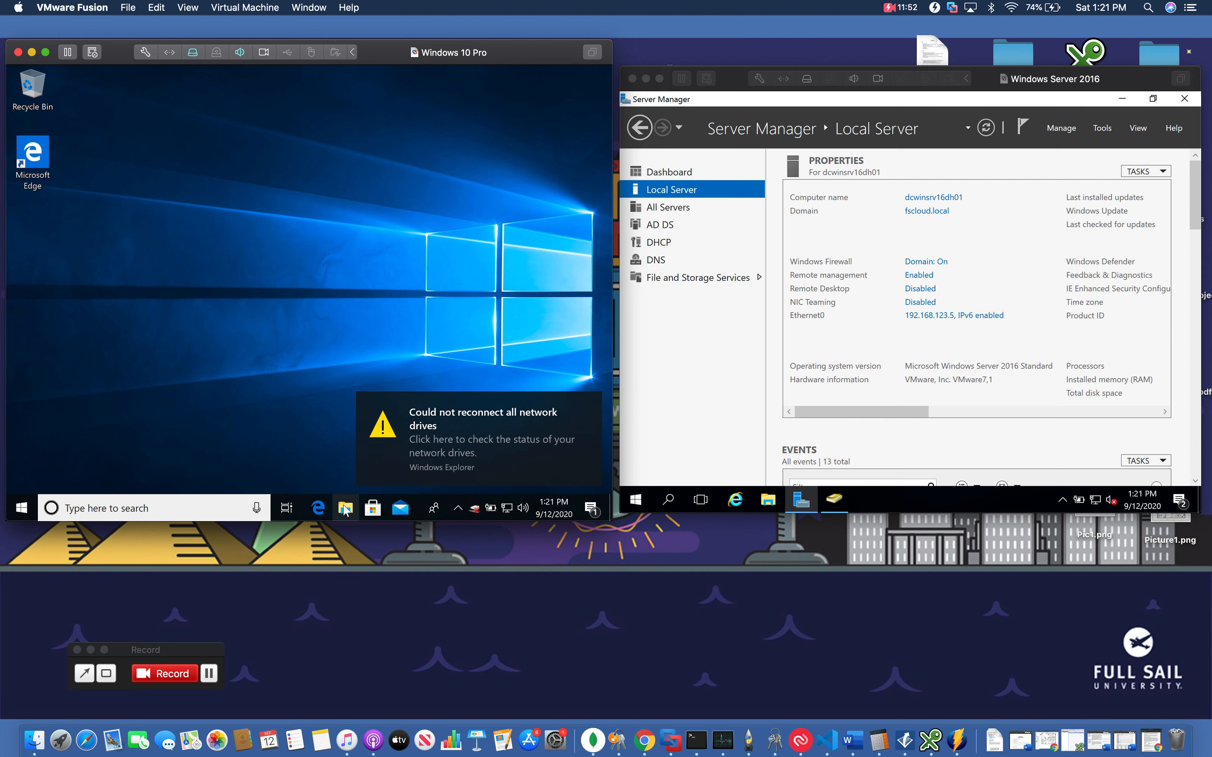
Open File Explorer and browse via the Network location to the server dcwinsrv16dh01's shared folders
left_click(345, 509)
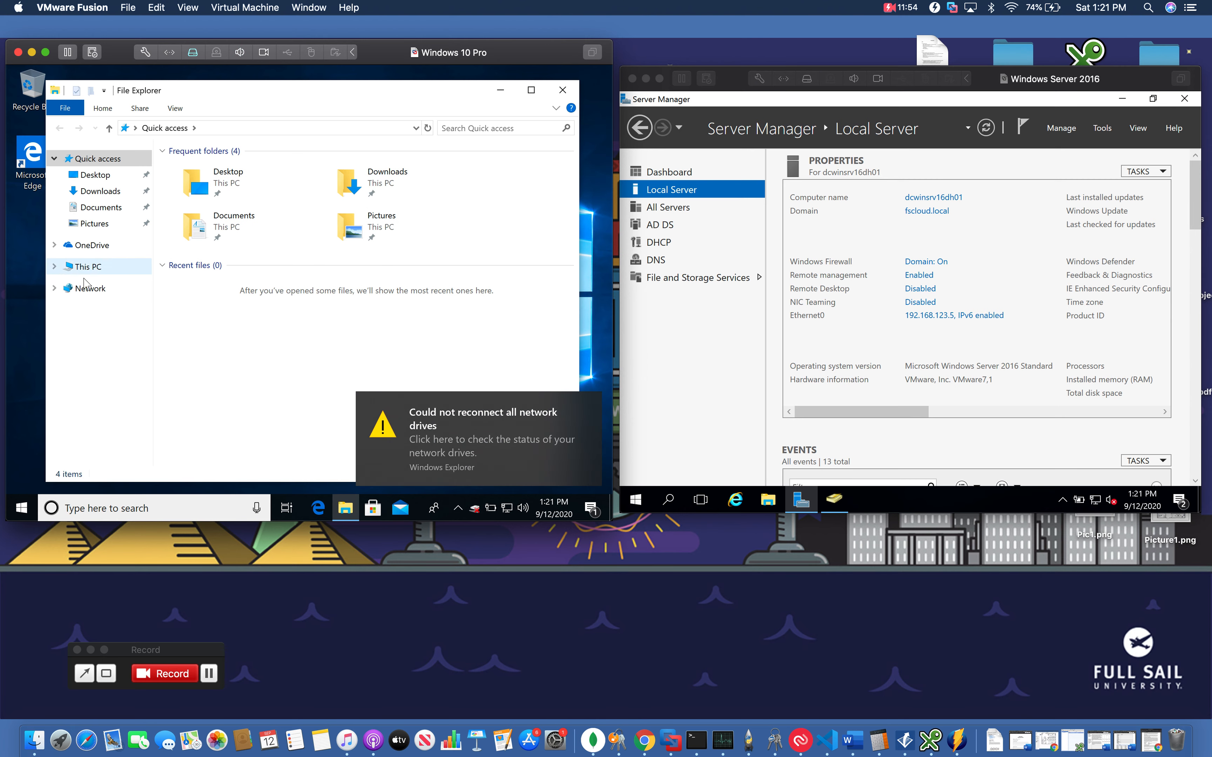
left_click(89, 289)
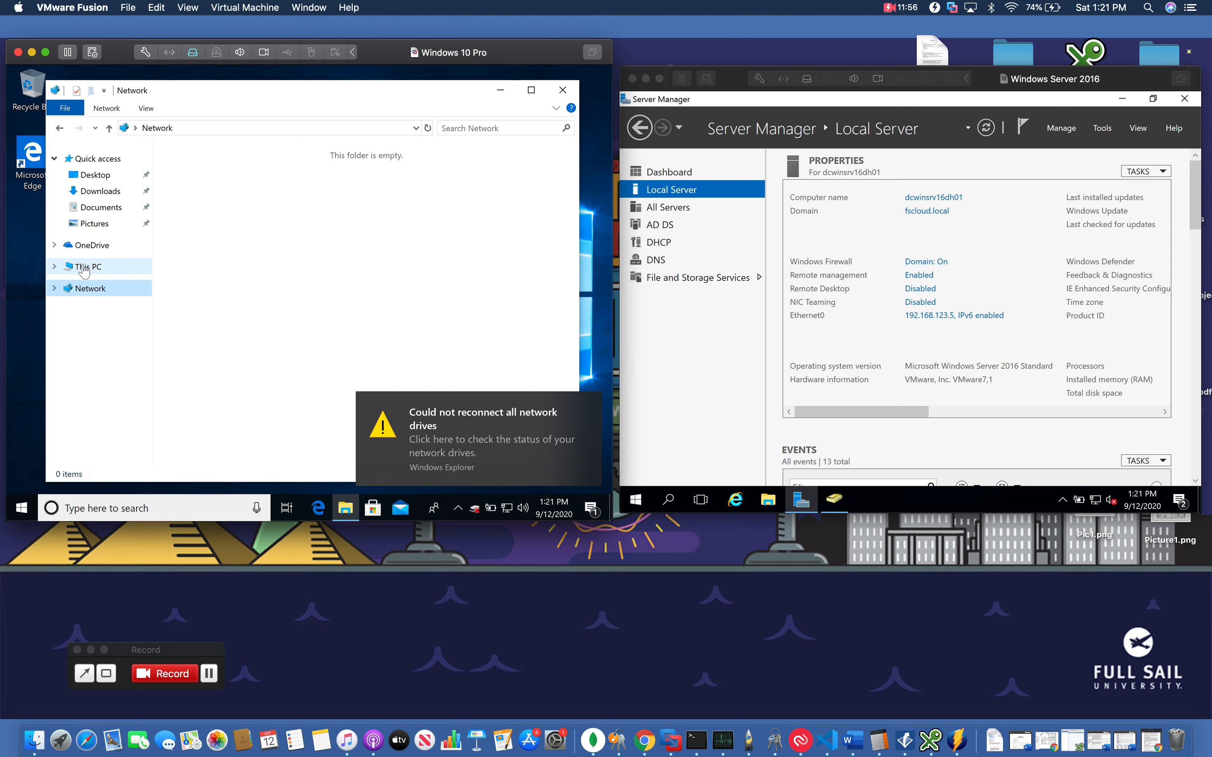
left_click(84, 269)
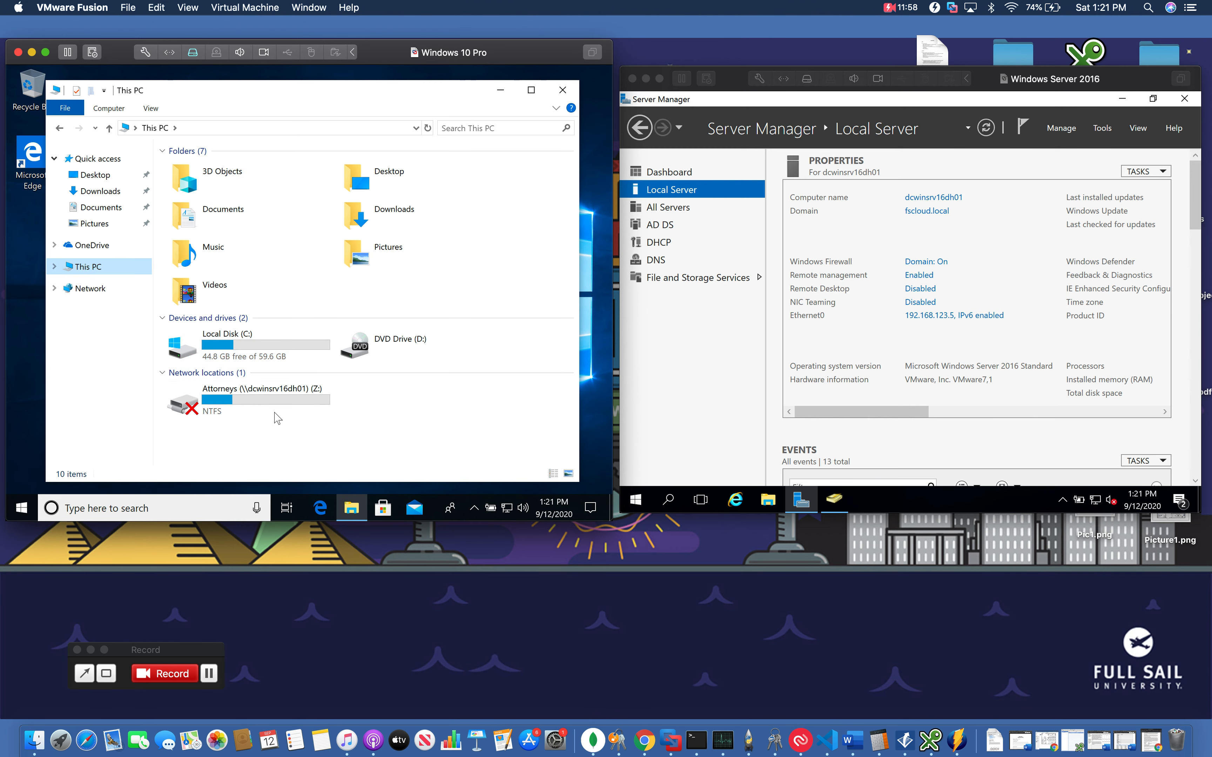
left_click(90, 290)
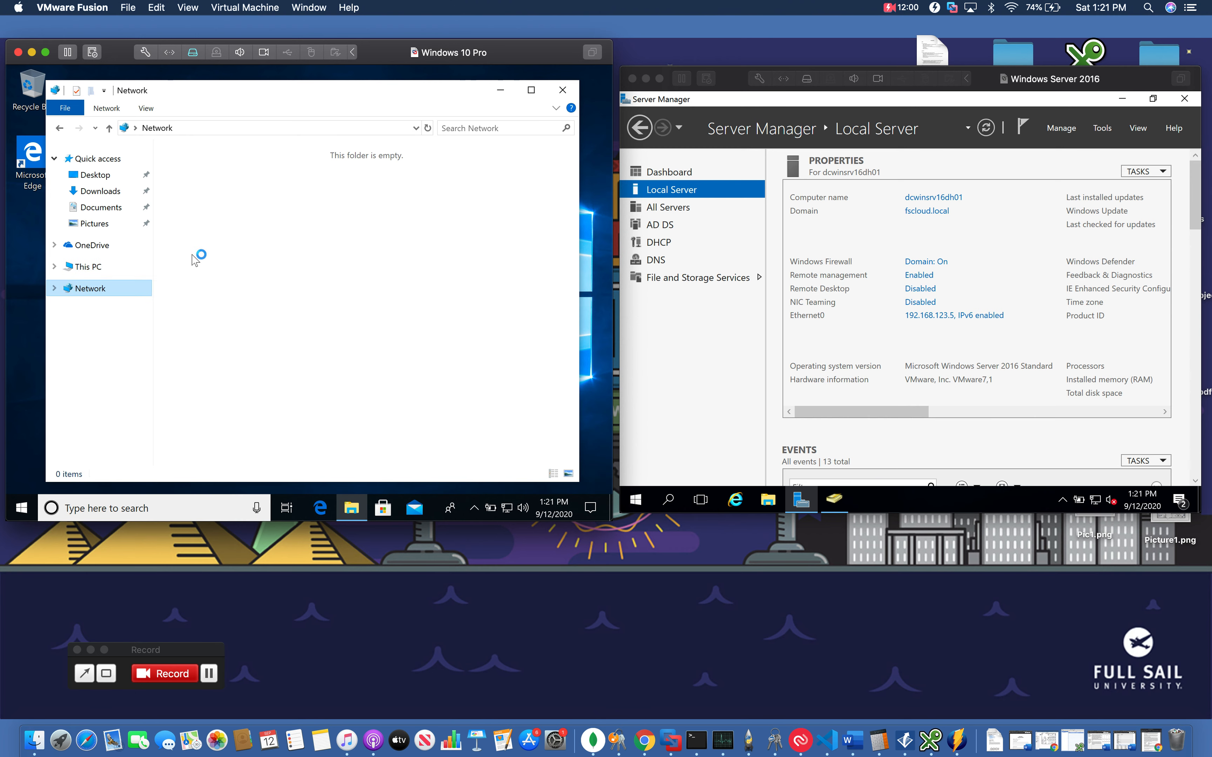
left_click(415, 128)
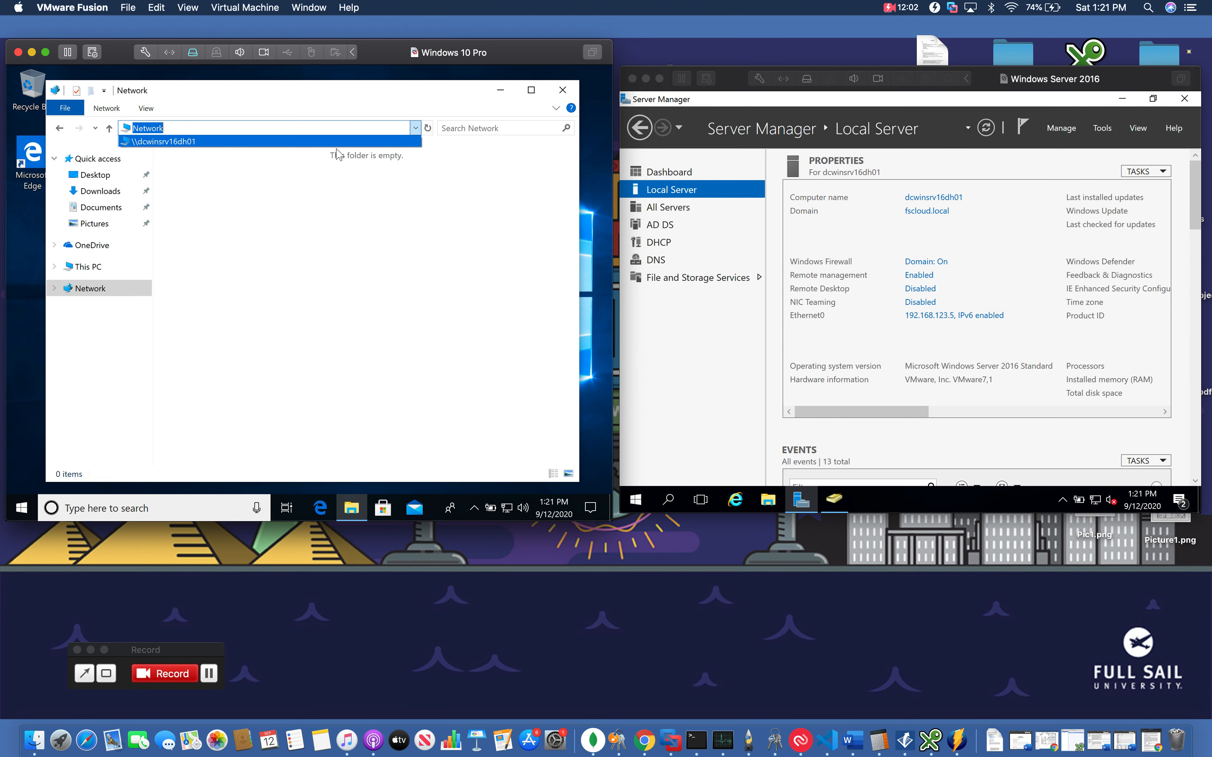
left_click(332, 142)
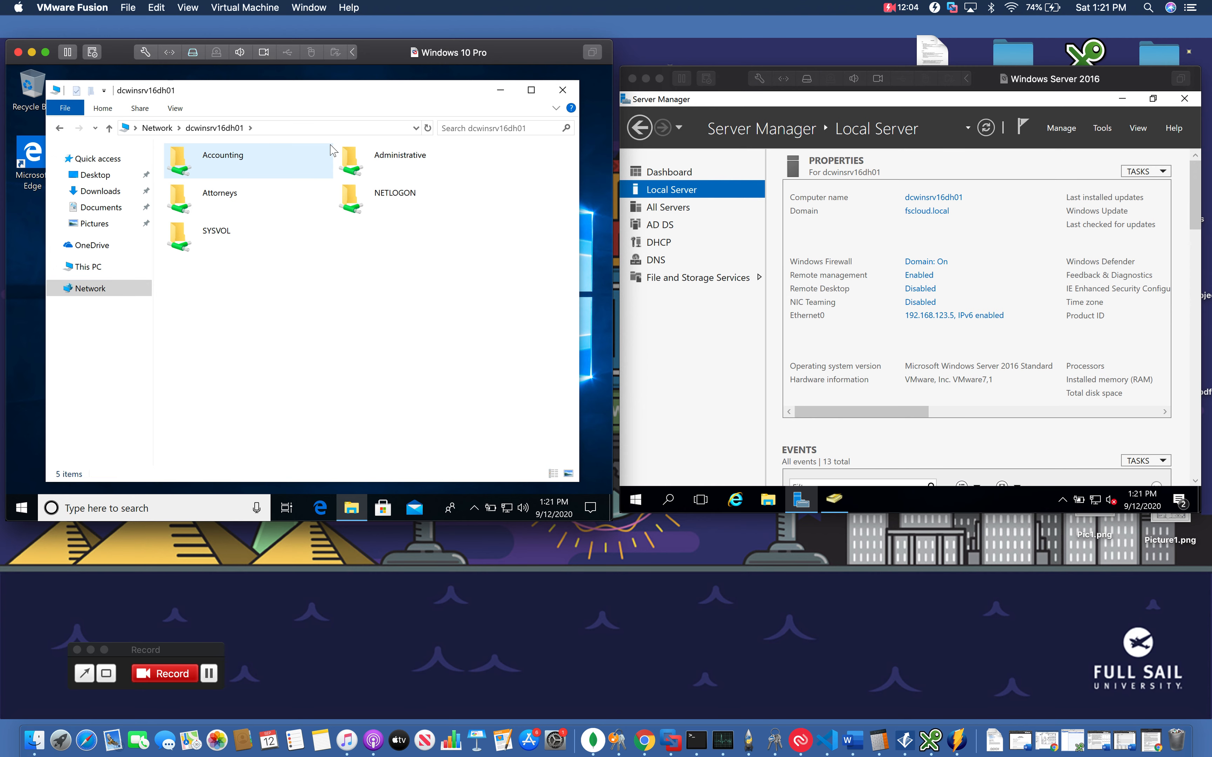
Open the Attorneys share, go back, then try to open the Accounting share and dismiss the dialog
double_click(265, 196)
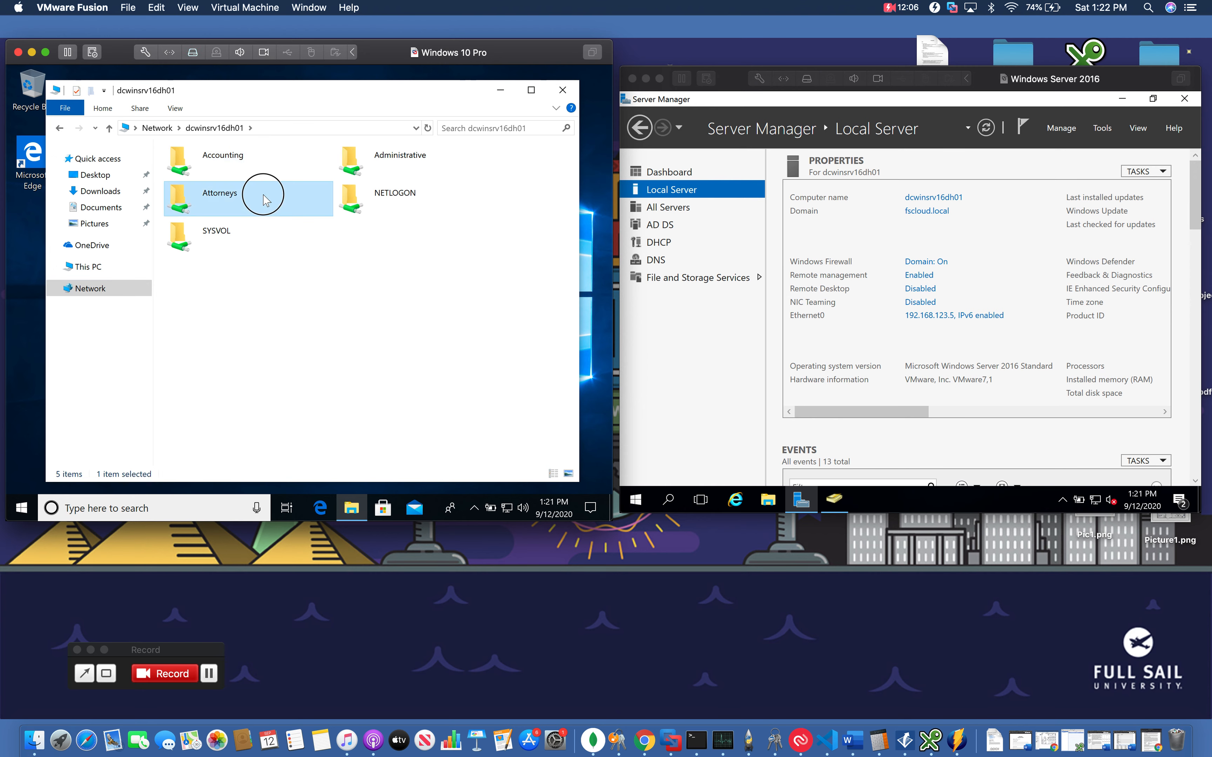
left_click(59, 129)
double_click(212, 165)
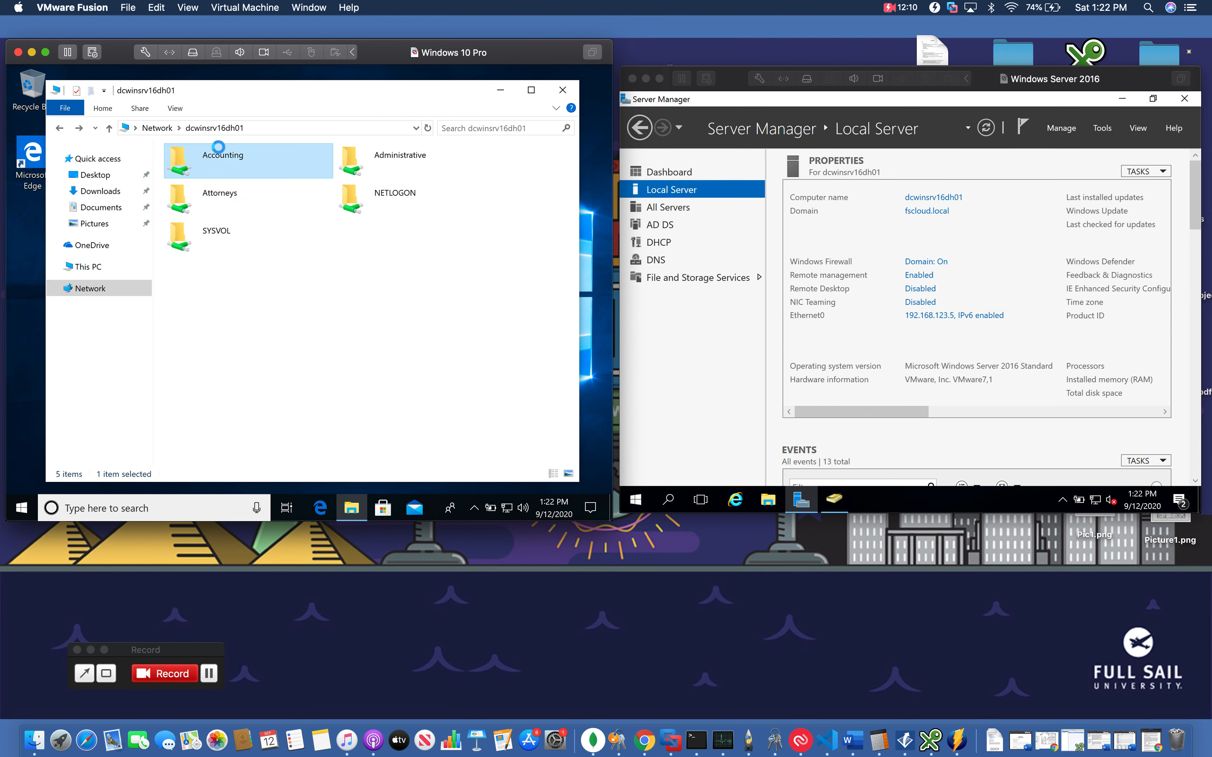
left_click(413, 314)
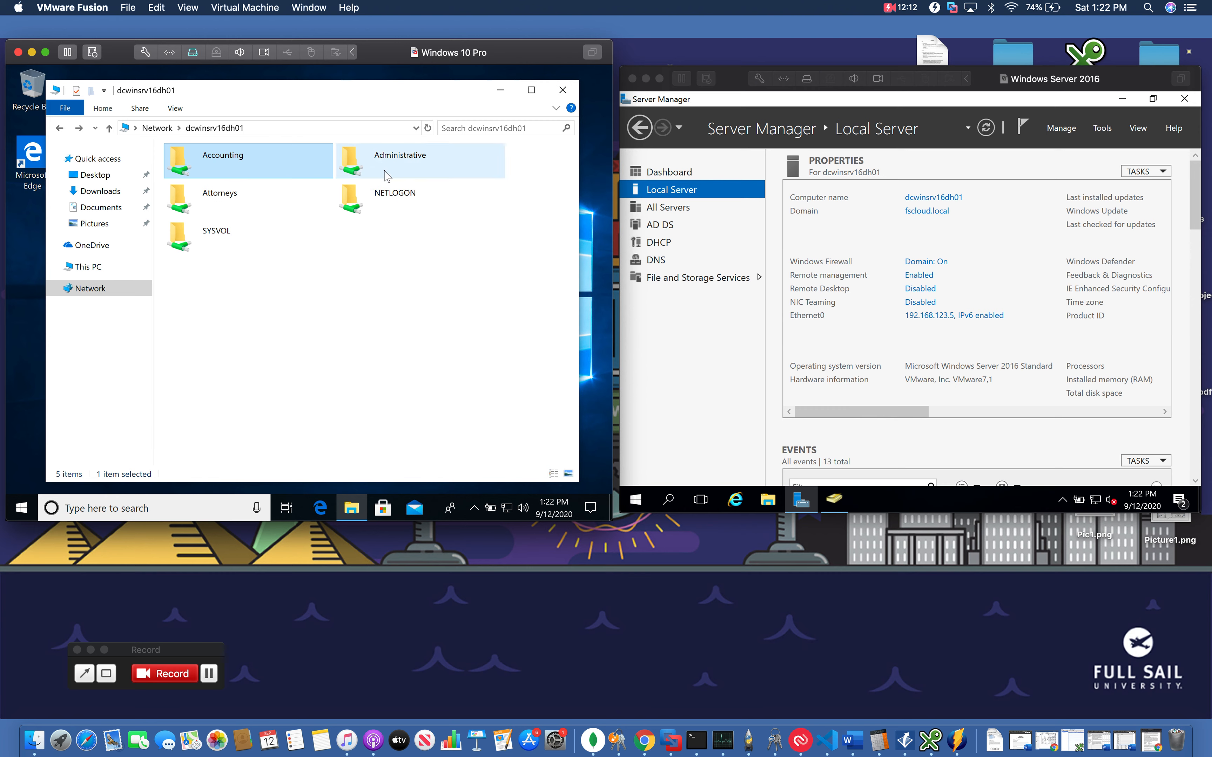
Try to open the Administrative share and close the error dialog
double_click(369, 151)
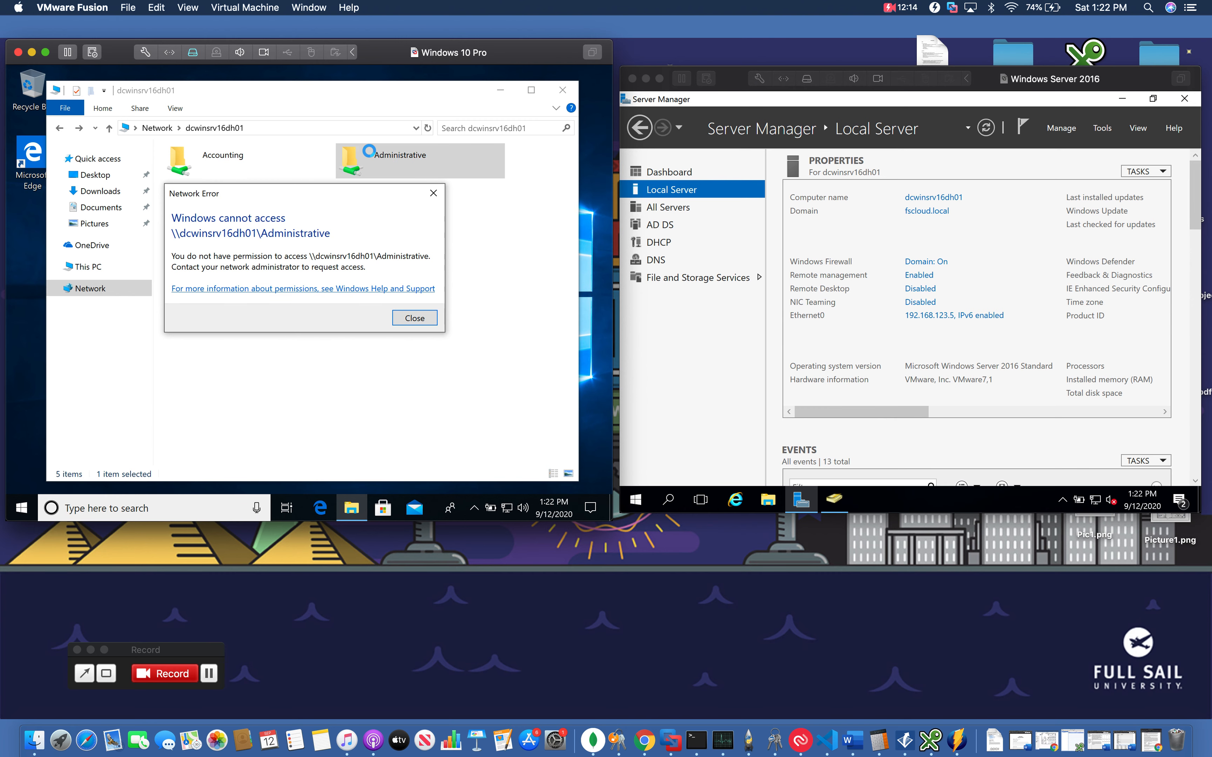
left_click(406, 317)
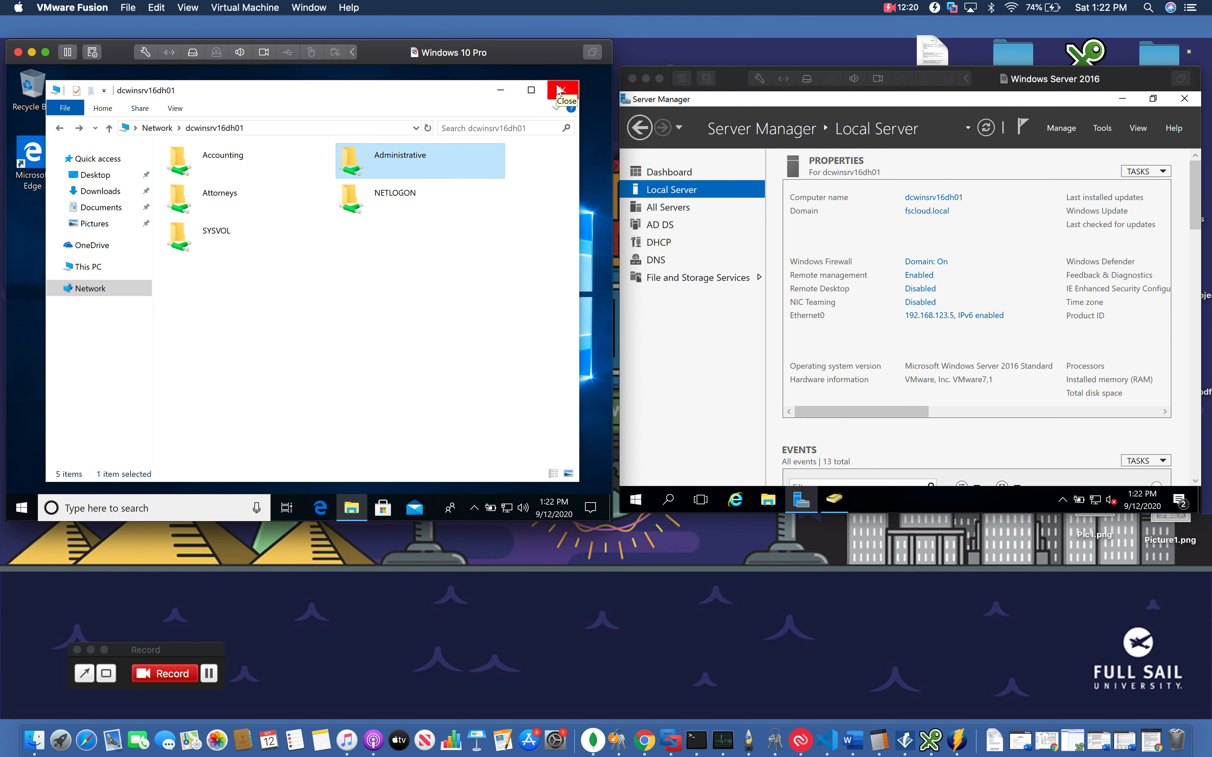
Close File Explorer and sign out of this user's session on the client
left_click(560, 90)
left_click(24, 509)
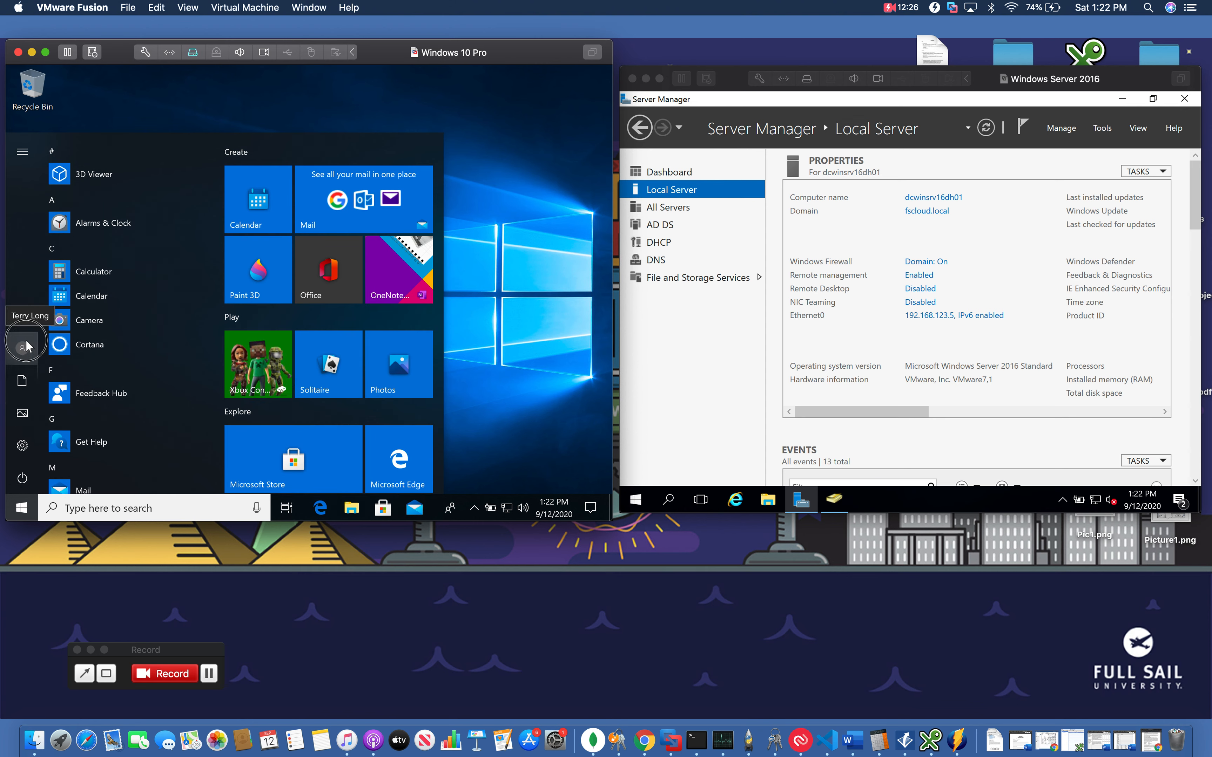
left_click(26, 341)
left_click(57, 254)
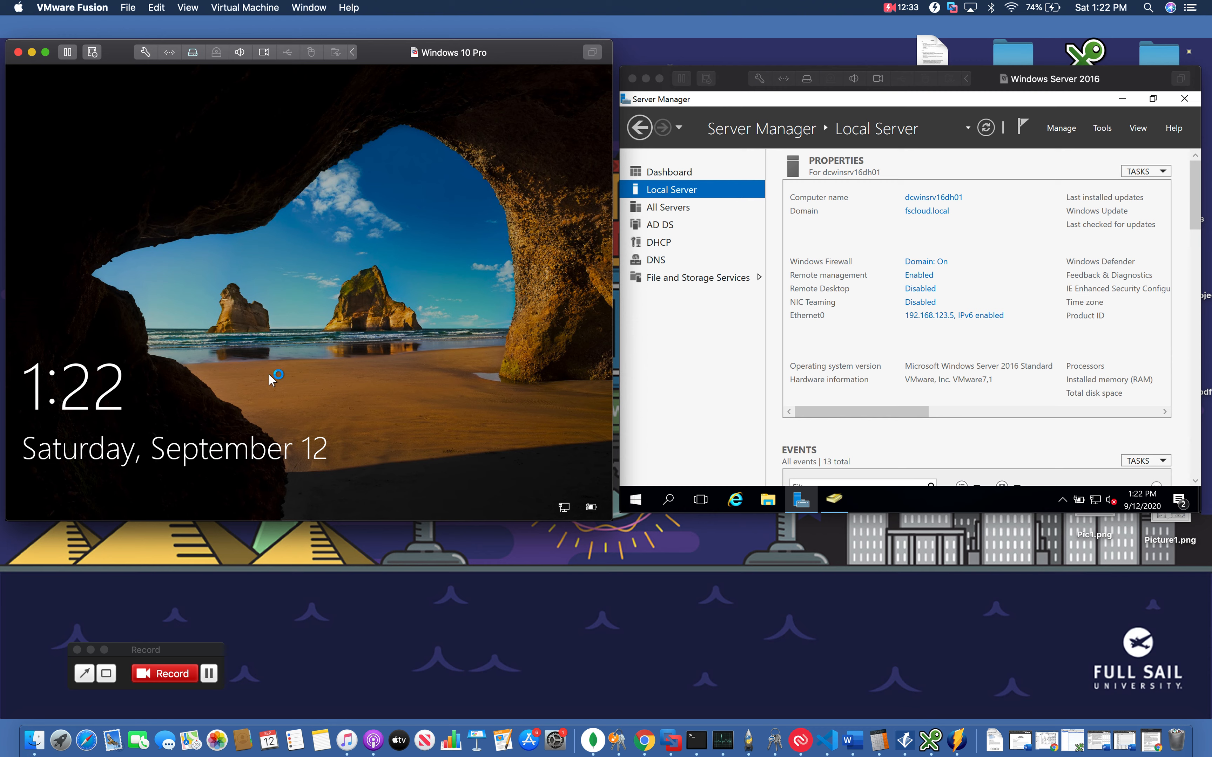
Sign in to the client as a further domain user, entering their user name and account password
left_click(268, 373)
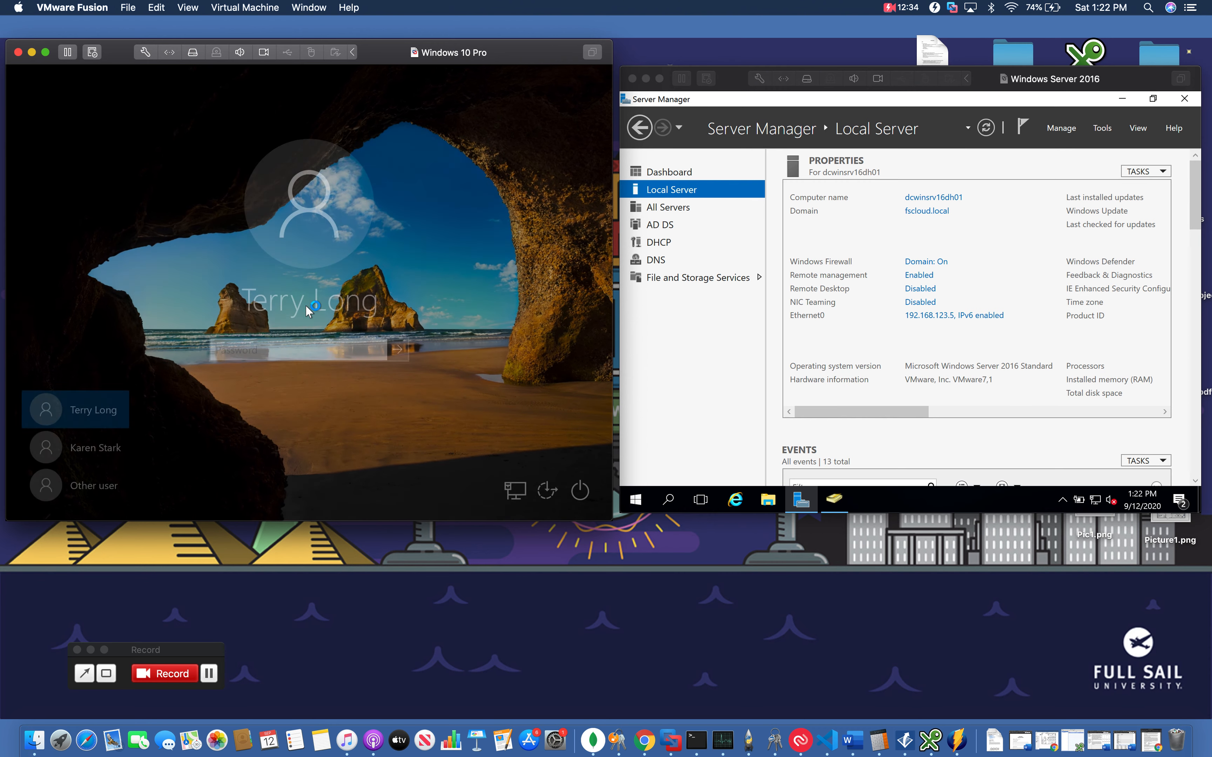
left_click(92, 487)
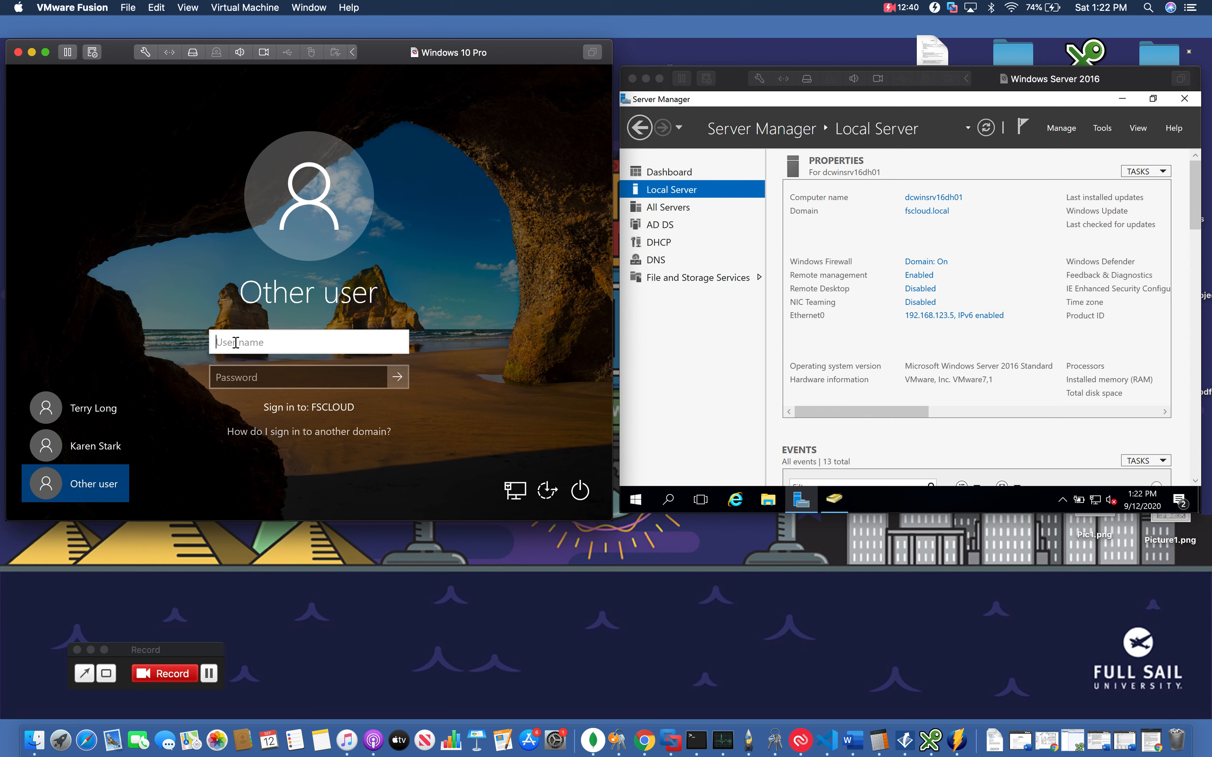
key("Tab")
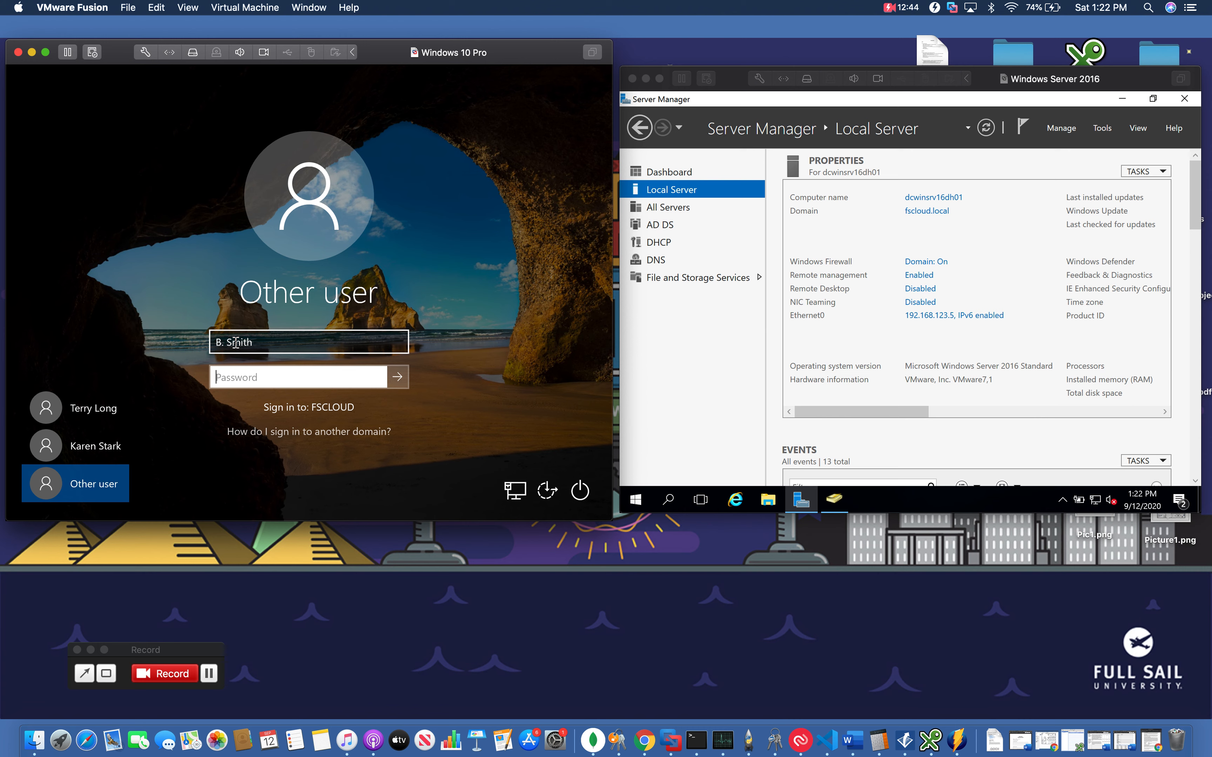
type("Pa$")
key("Return")
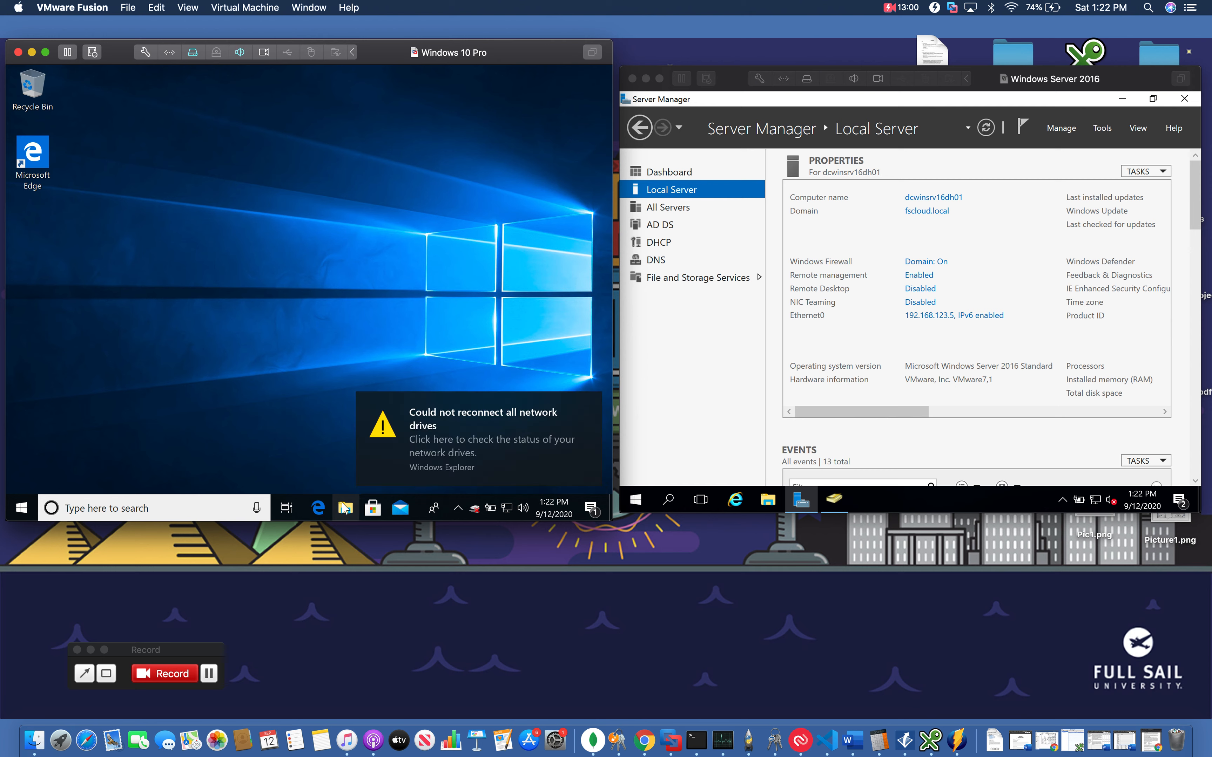
Open File Explorer and open the Accounting network drive (Z:) from This PC
left_click(345, 508)
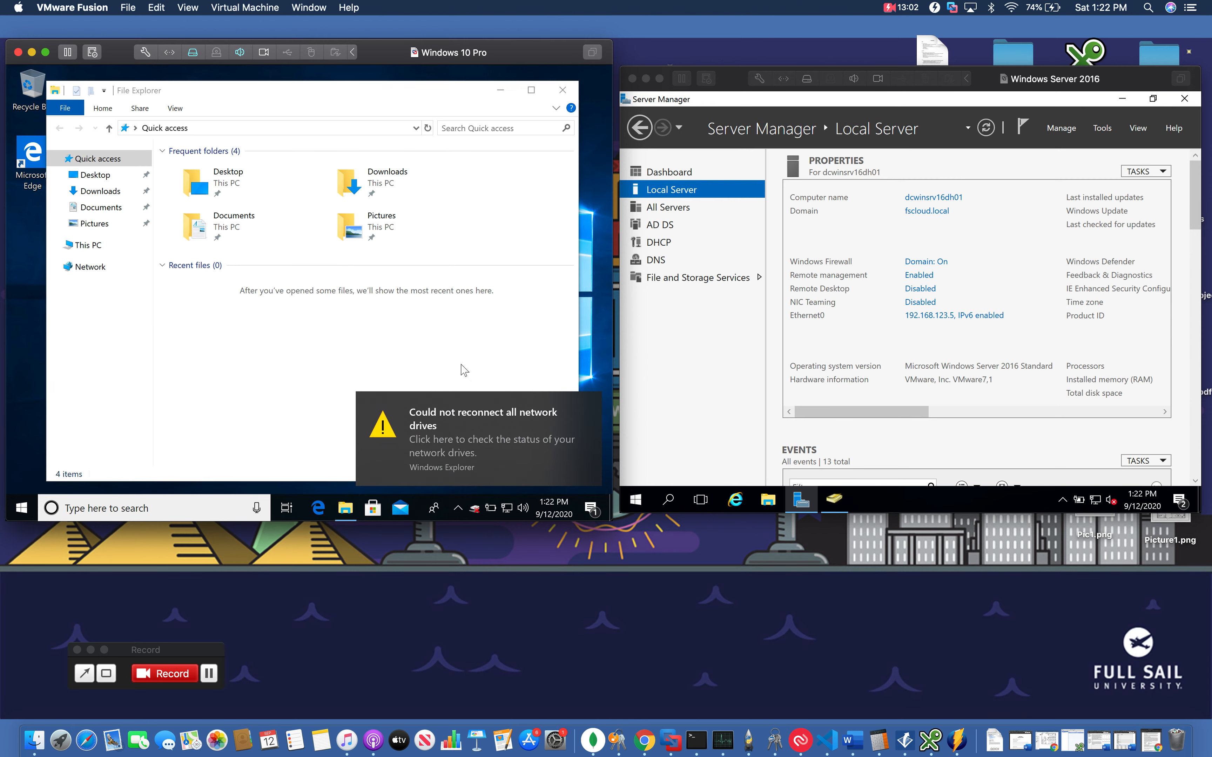
left_click(88, 245)
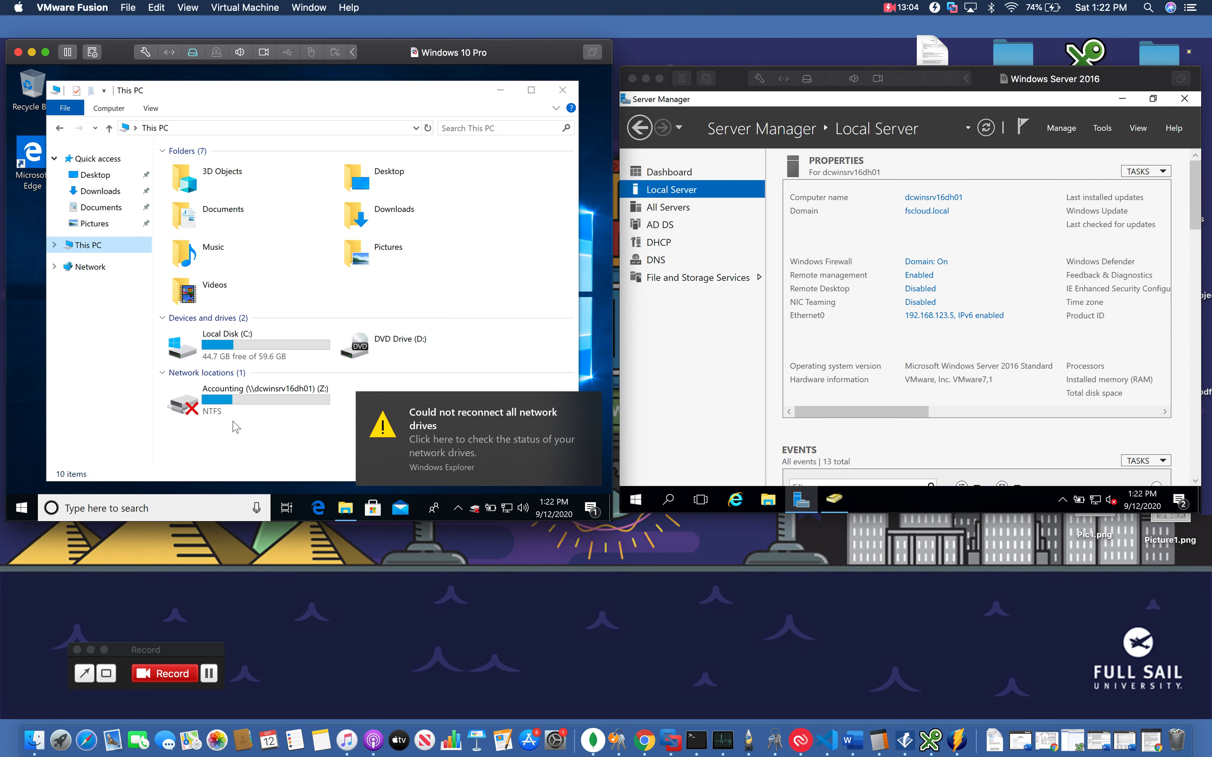
left_click(228, 407)
double_click(228, 406)
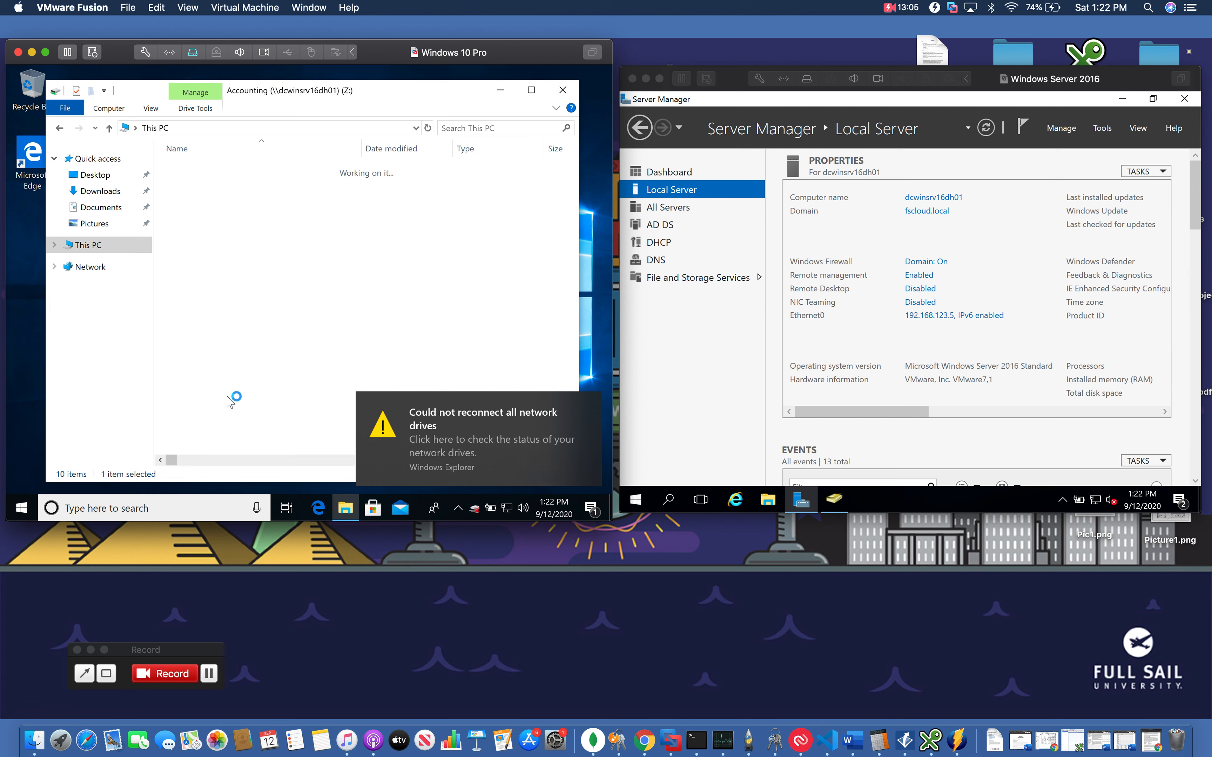
Go back and browse via the Network location to the server dcwinsrv16dh01's shared folders
left_click(60, 128)
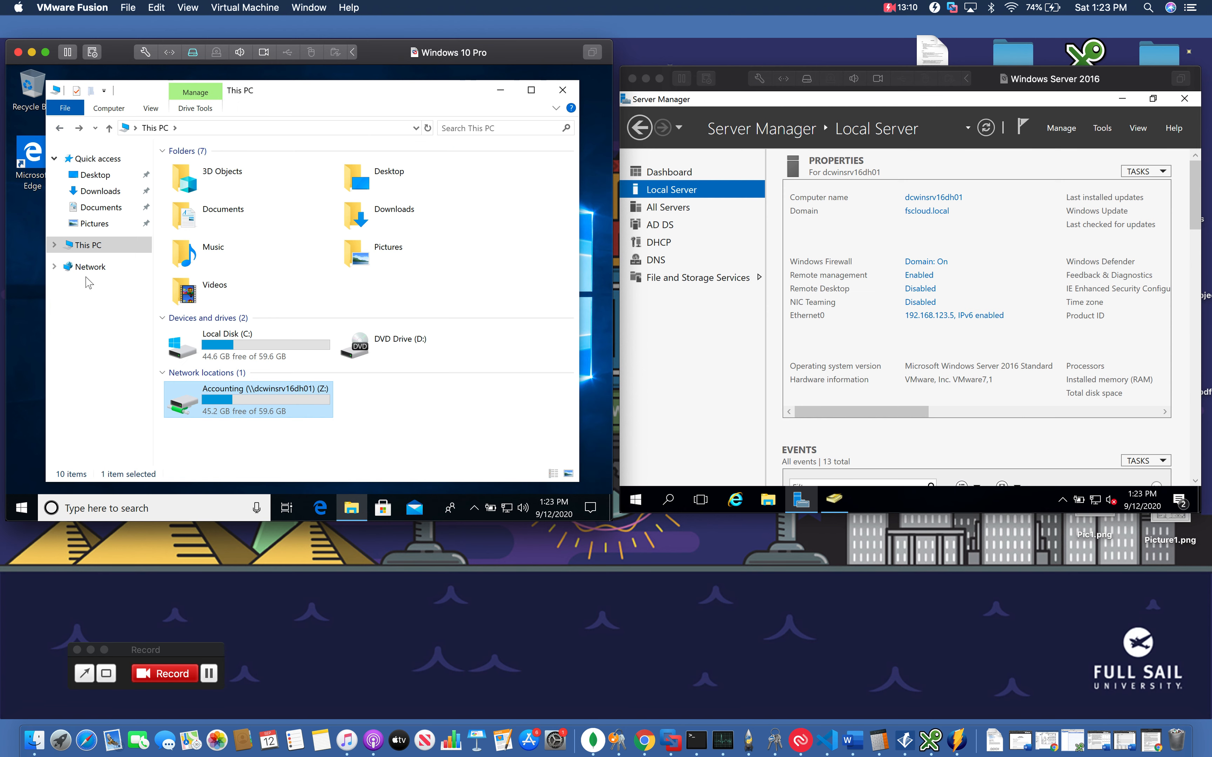
left_click(75, 273)
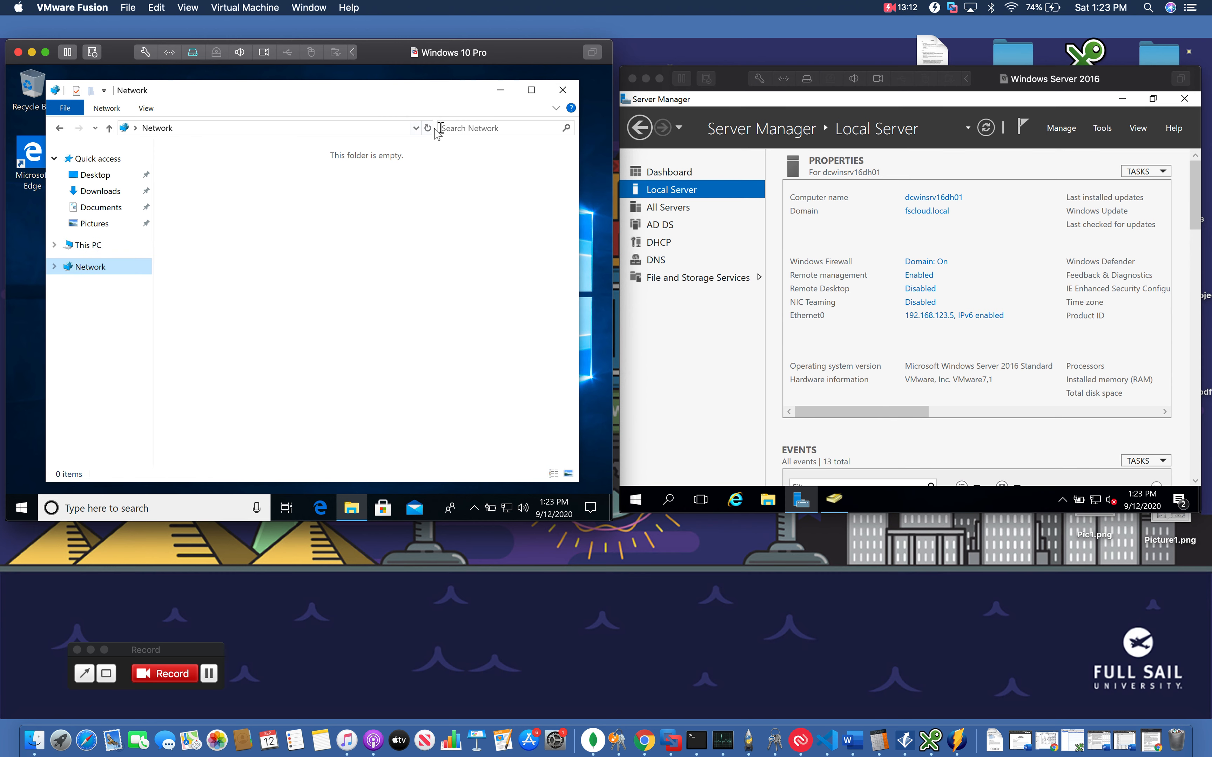
left_click(415, 128)
left_click(328, 142)
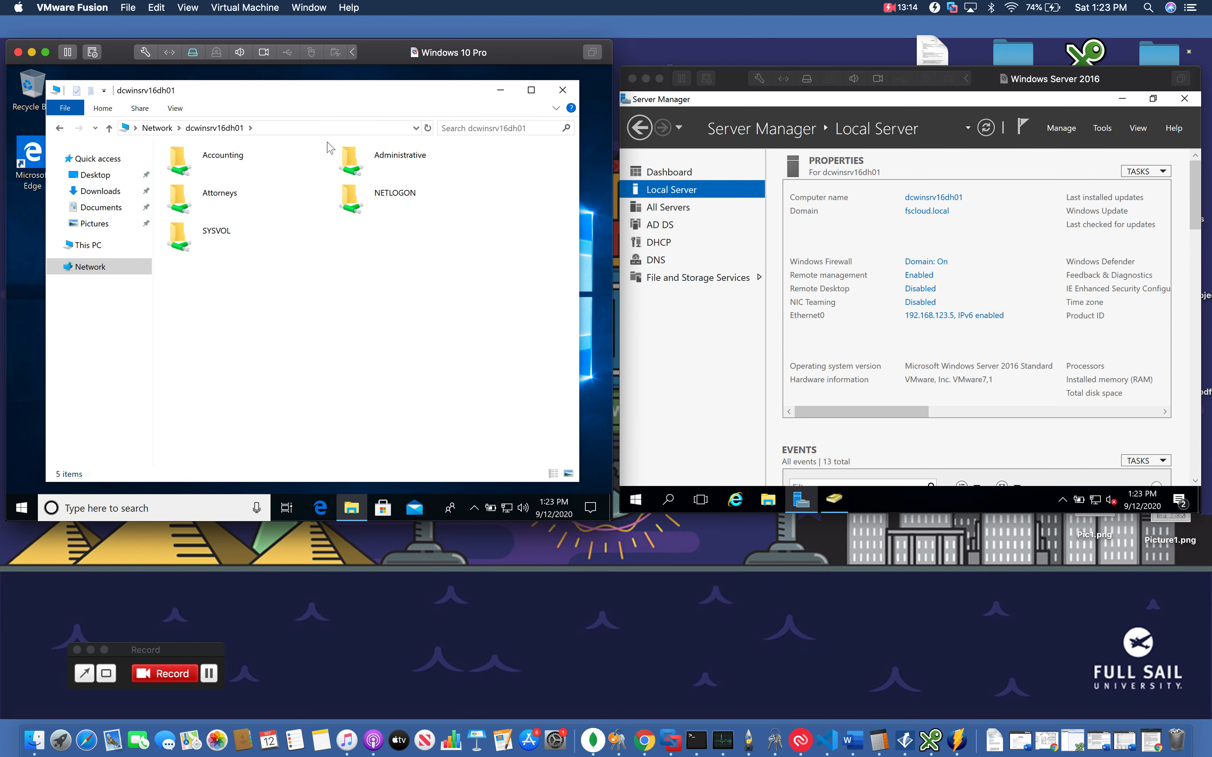
Try to open the Administrative share and close the resulting dialog
double_click(381, 159)
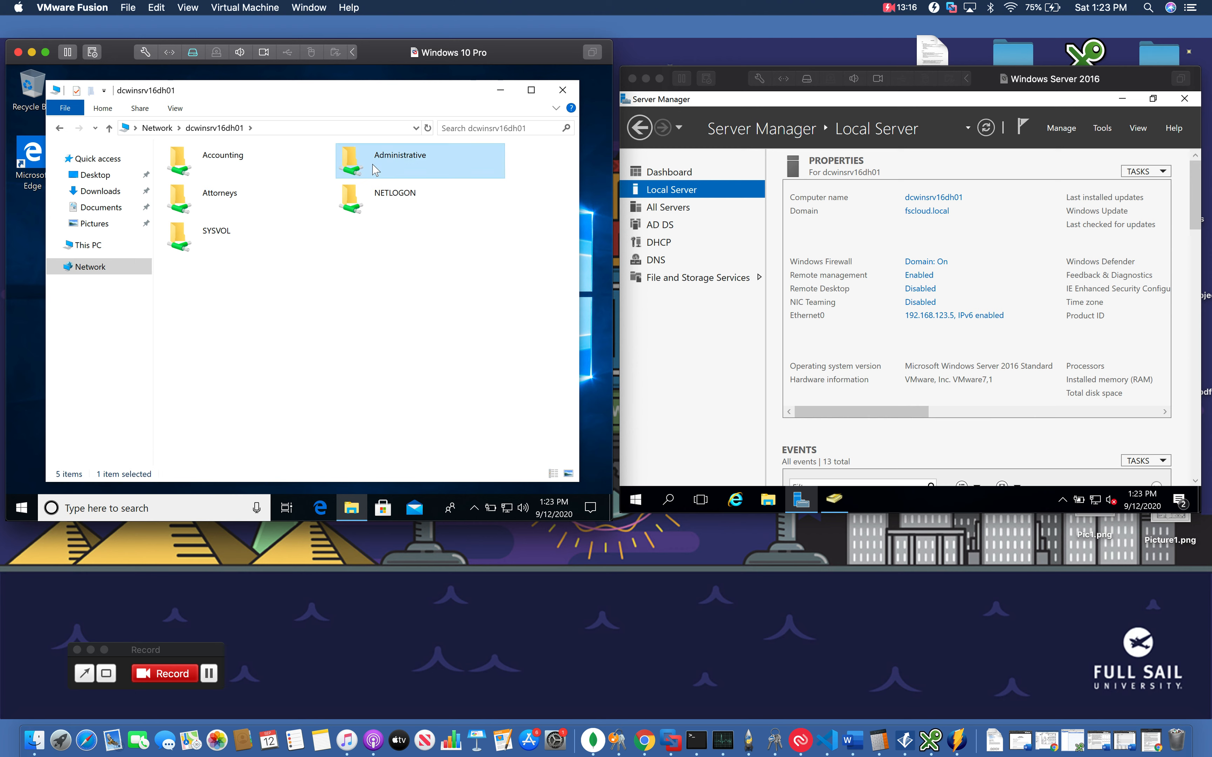
left_click(415, 318)
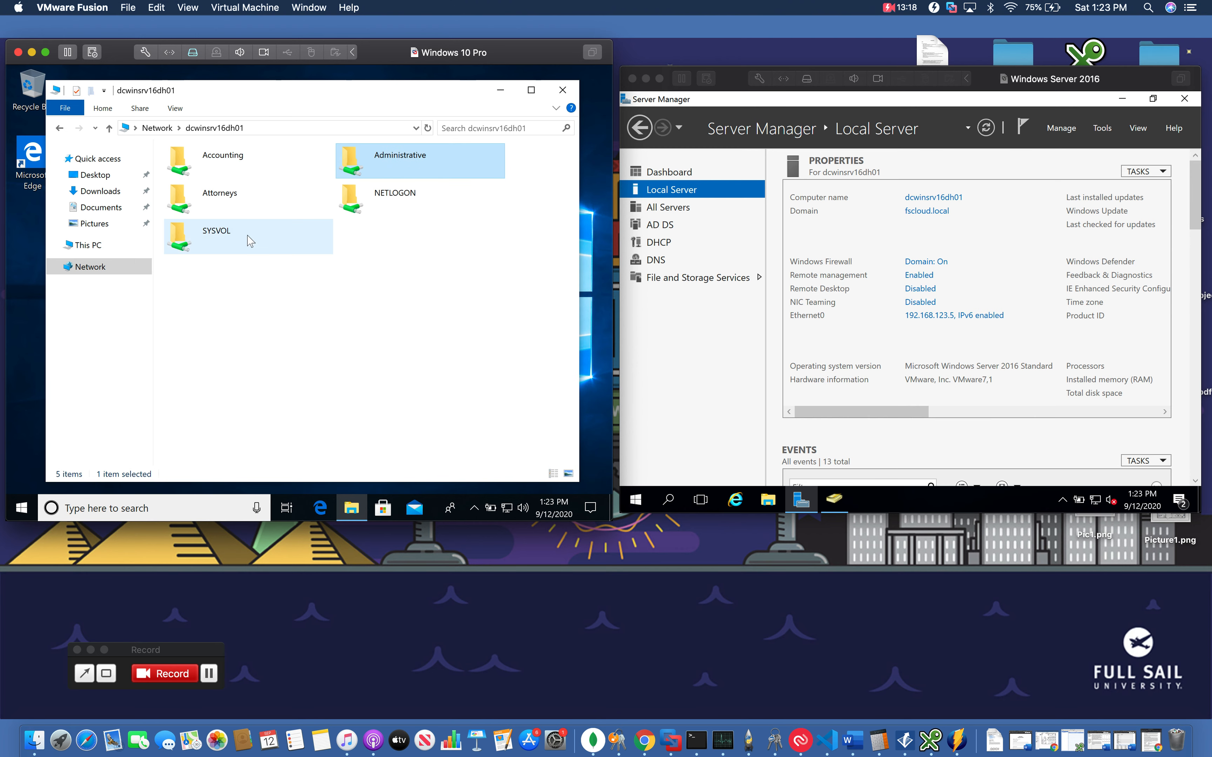
Try to open the Attorneys share on the server and close the access error dialog
double_click(219, 195)
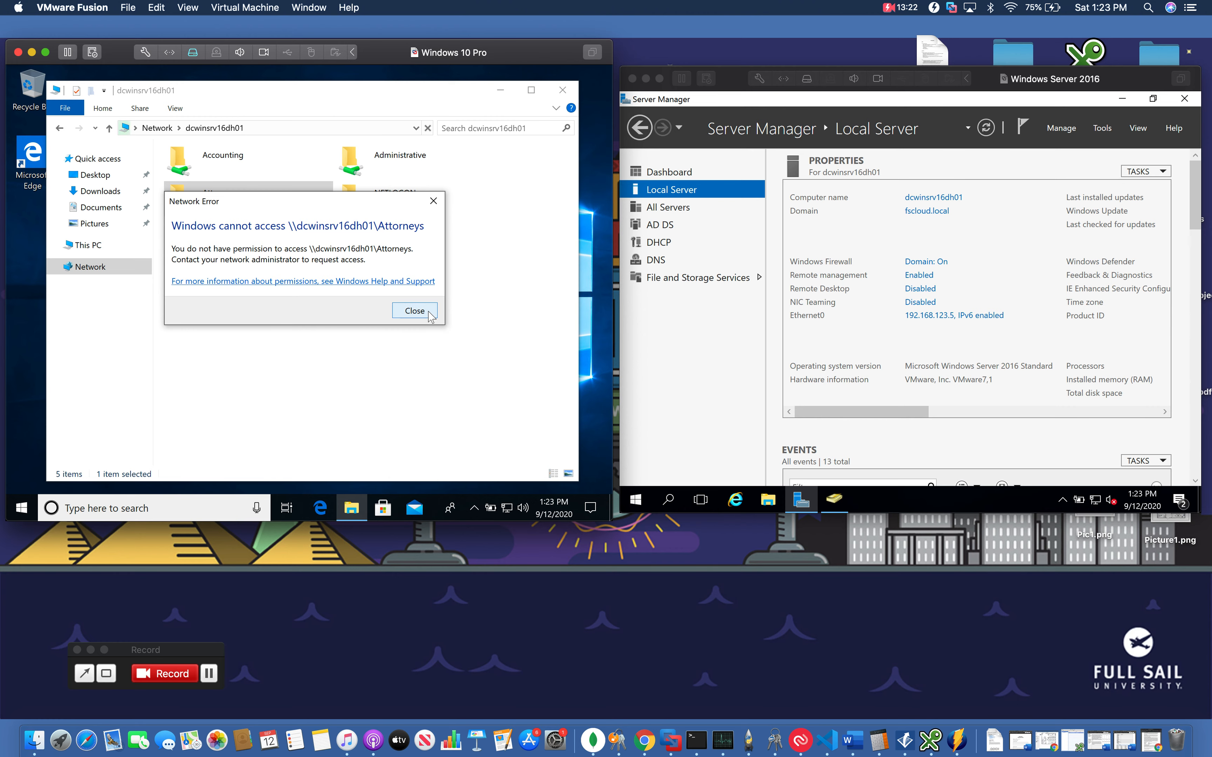
left_click(414, 310)
Close File Explorer and sign out of the current domain user on the client
left_click(562, 90)
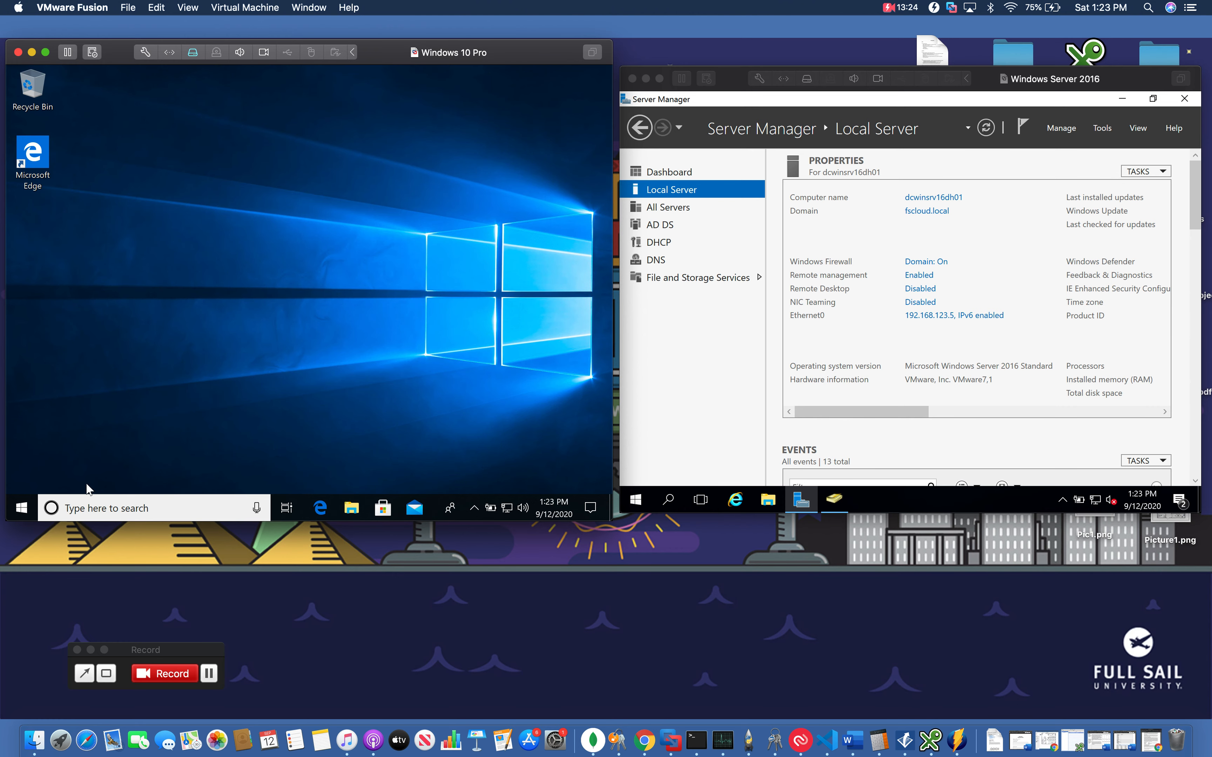
left_click(24, 509)
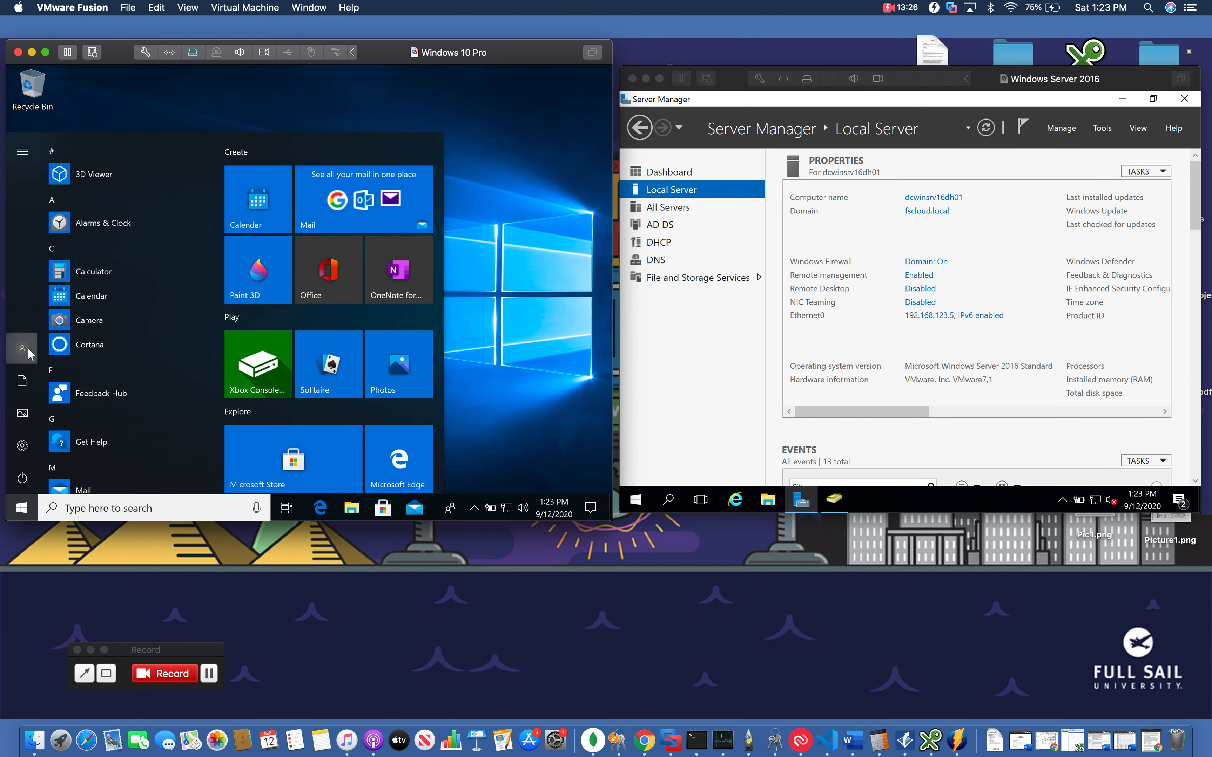
left_click(27, 348)
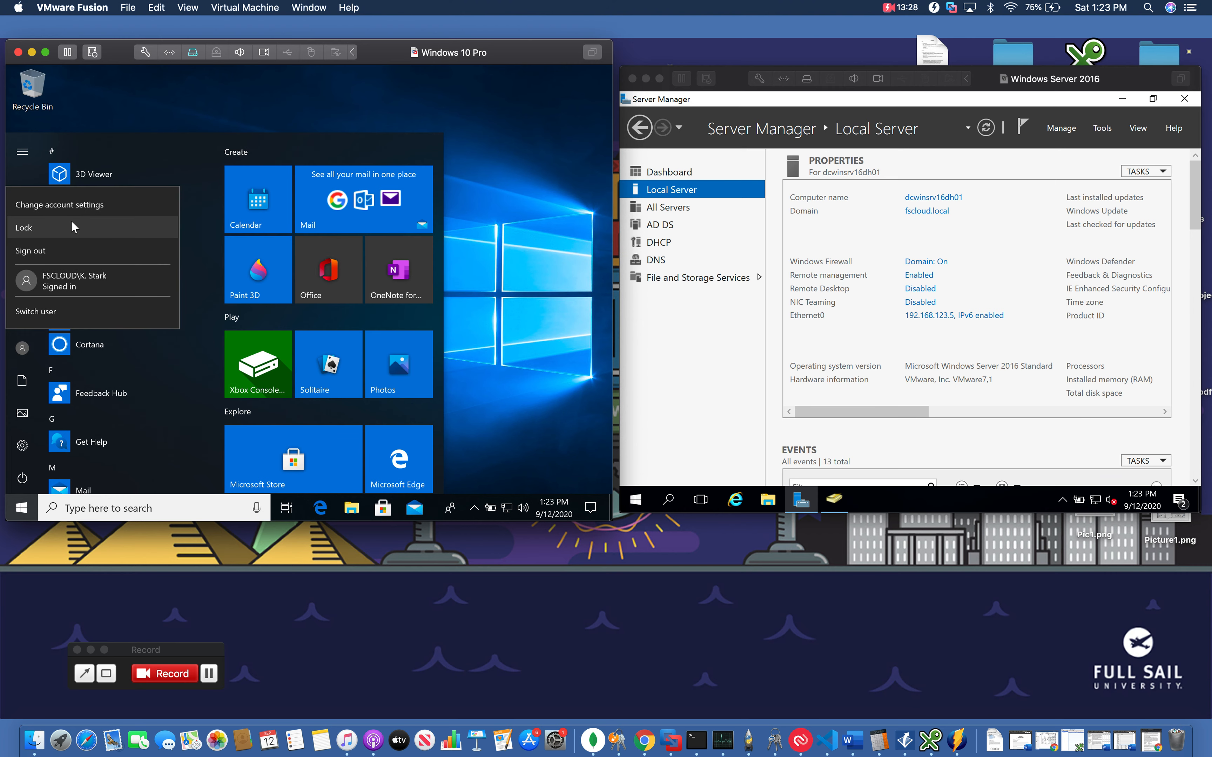
left_click(60, 252)
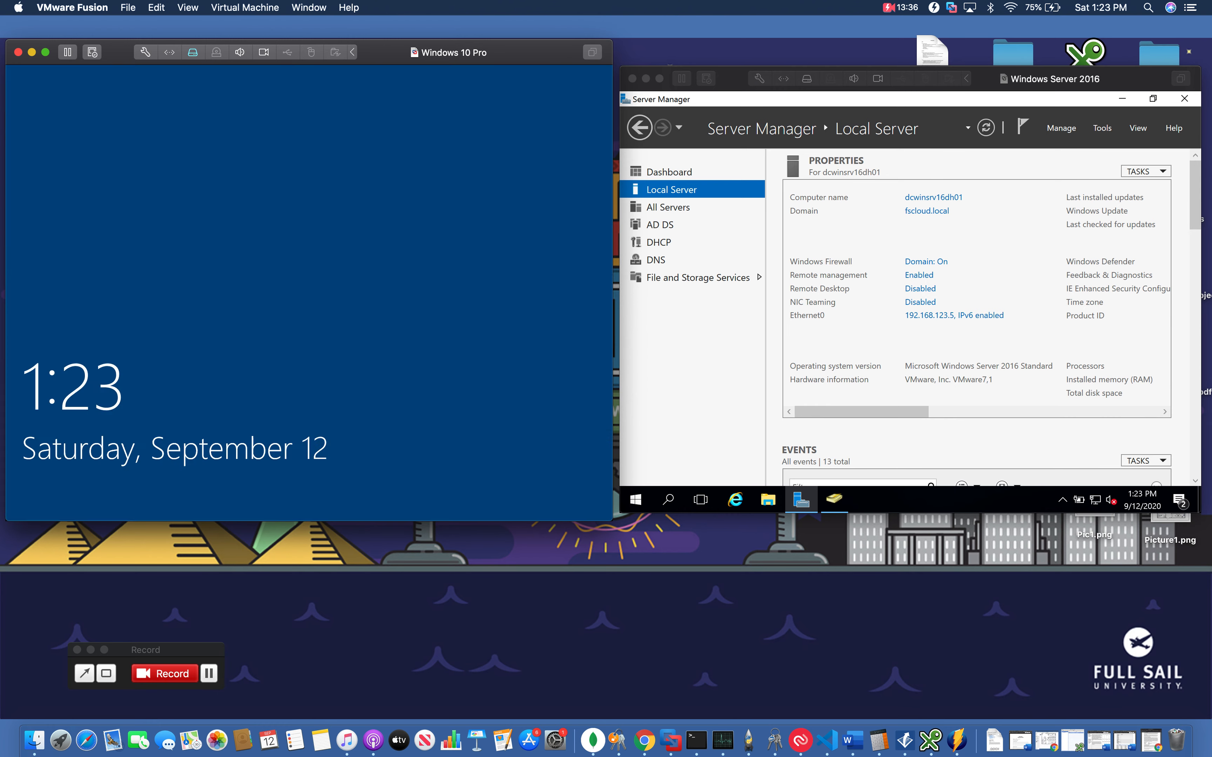
Sign in as another domain user via Other user, entering their user name and account password
left_click(290, 335)
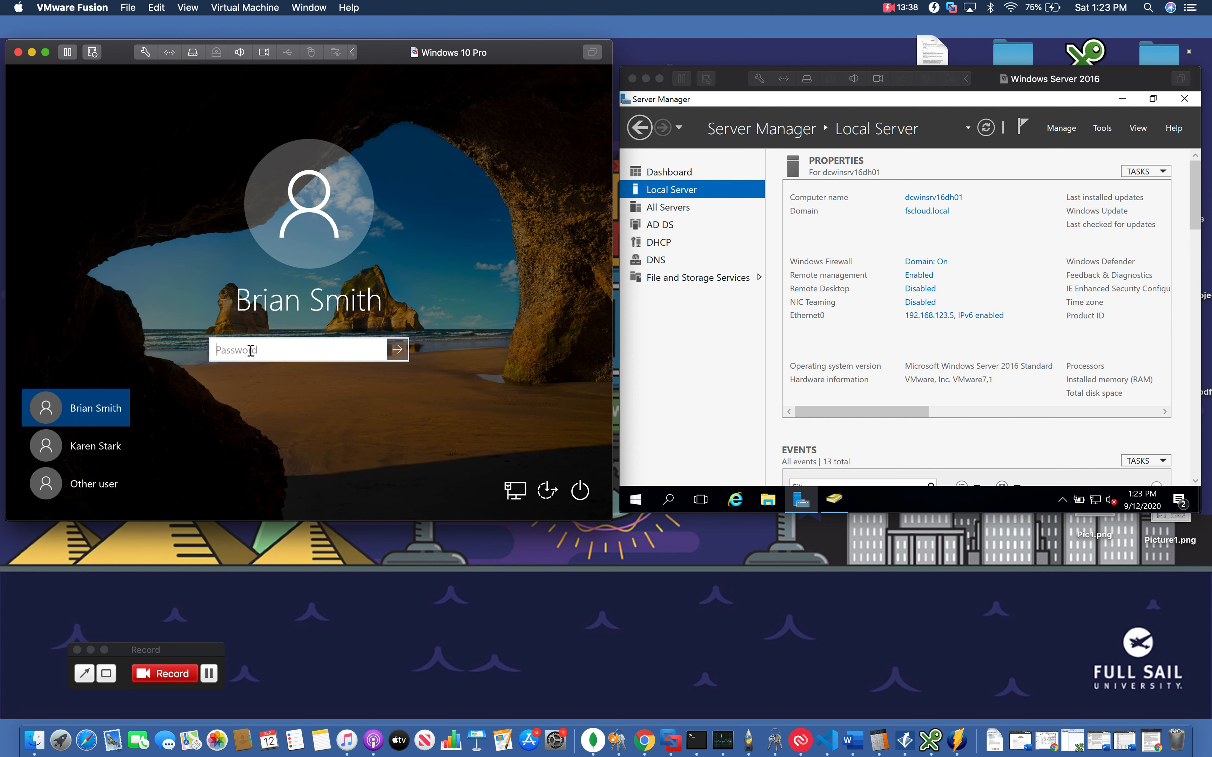
left_click(82, 485)
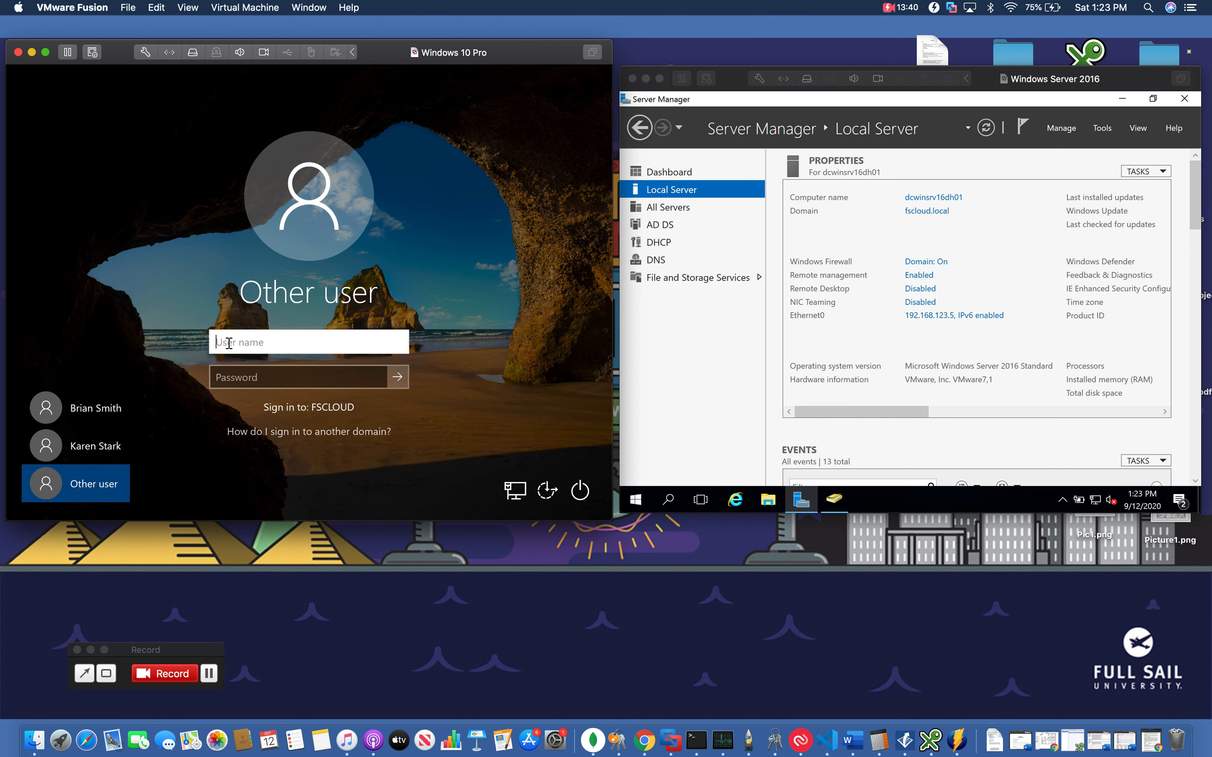
key("Tab")
type("Pa")
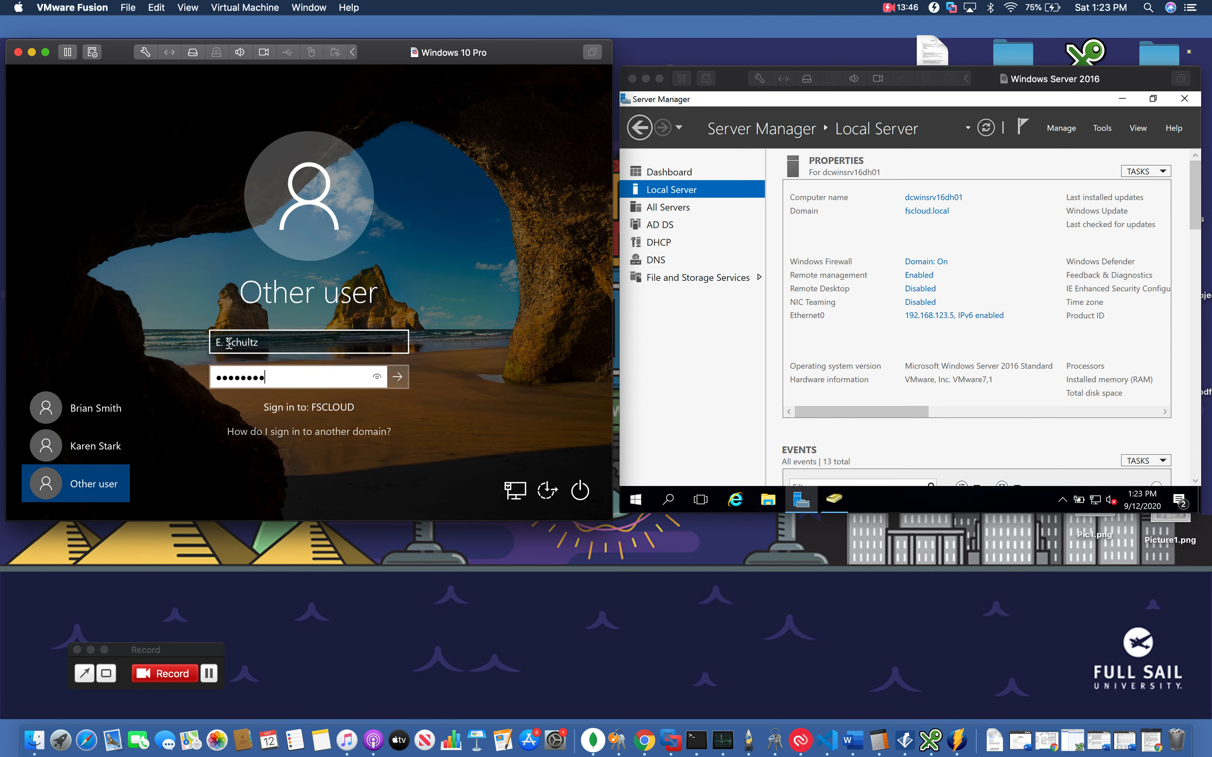
key("Return")
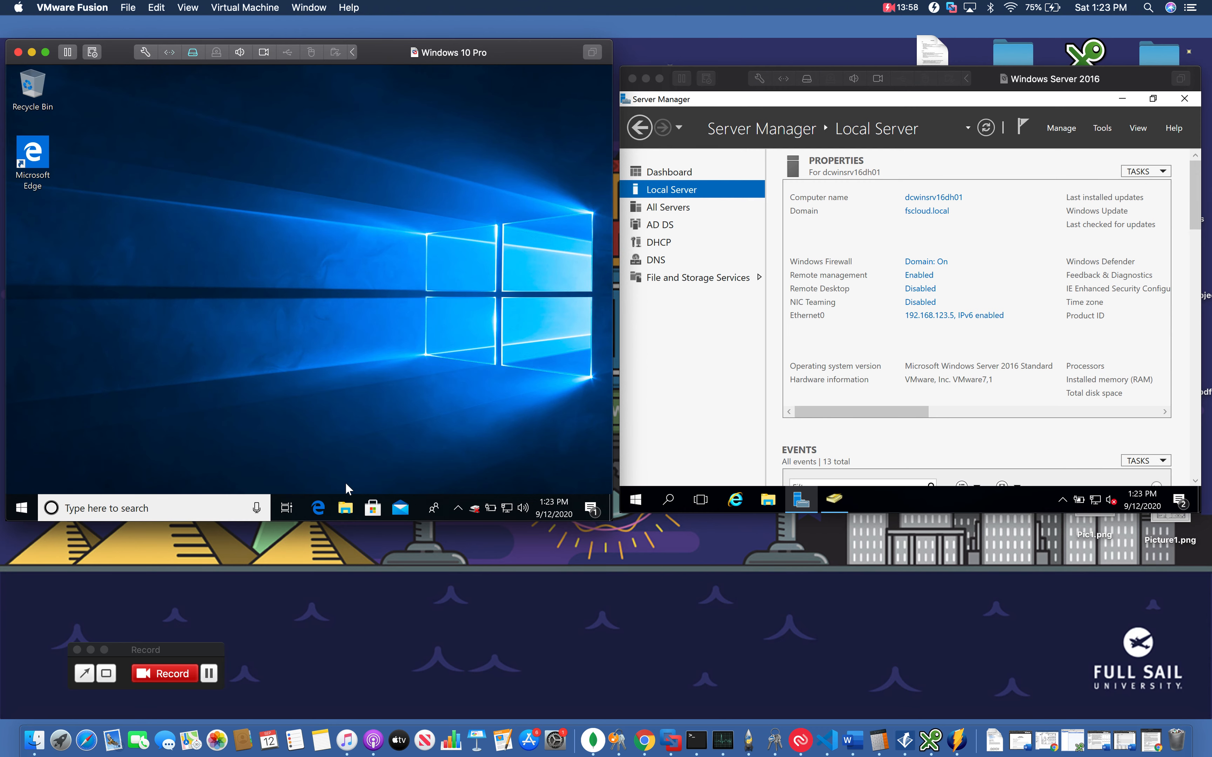
Open File Explorer, try the Administrative network drive (Z:) in This PC, then open Local Disk (C:)
left_click(352, 503)
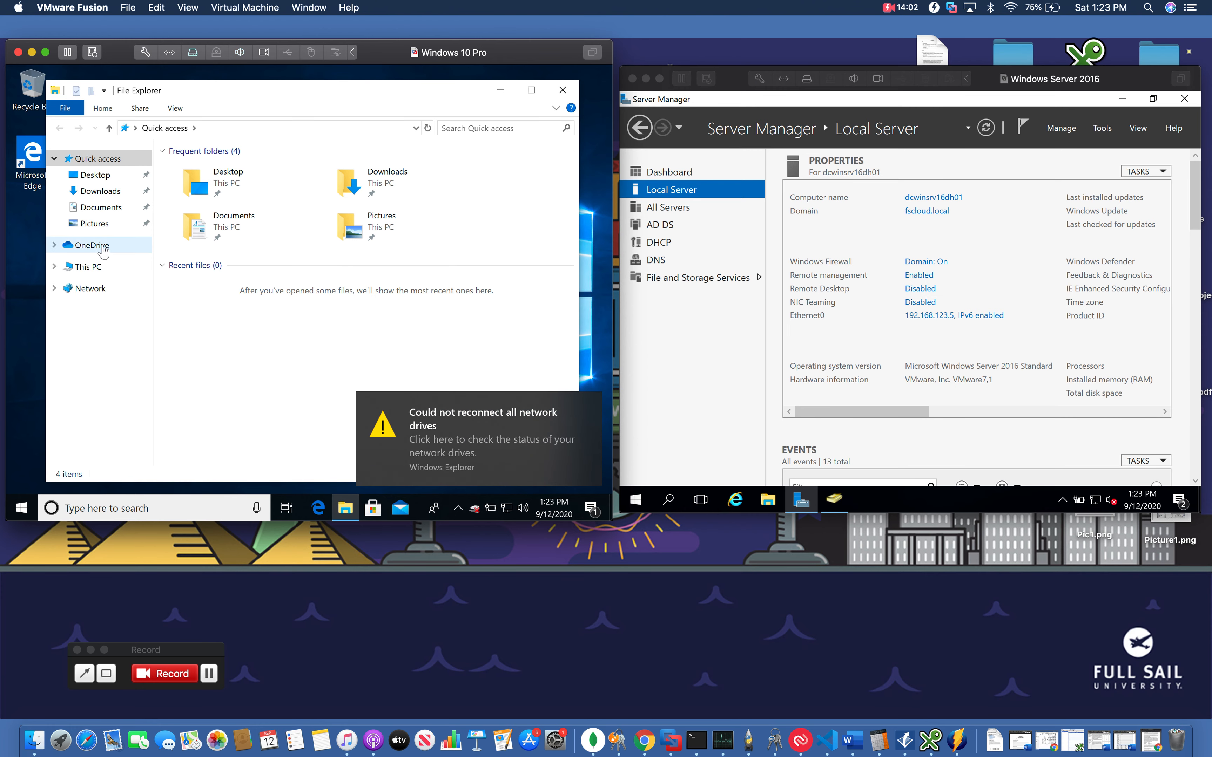
left_click(88, 266)
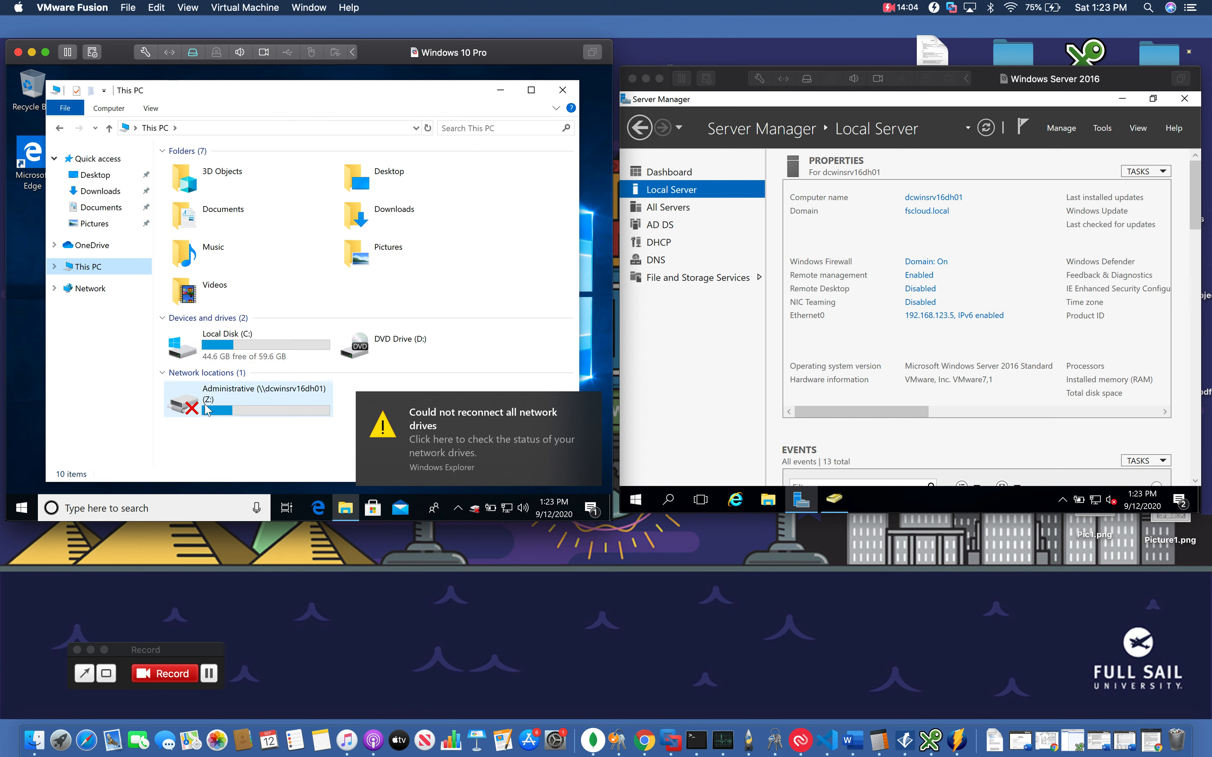
double_click(206, 408)
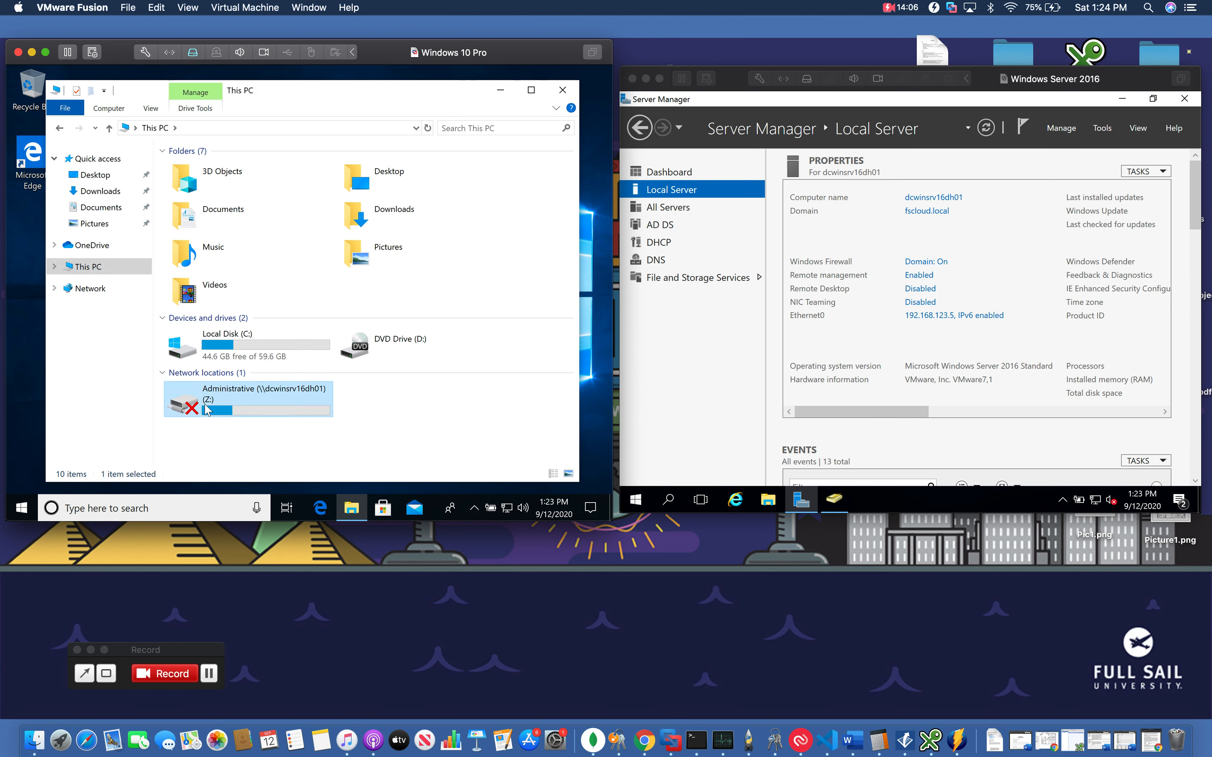
left_click(59, 127)
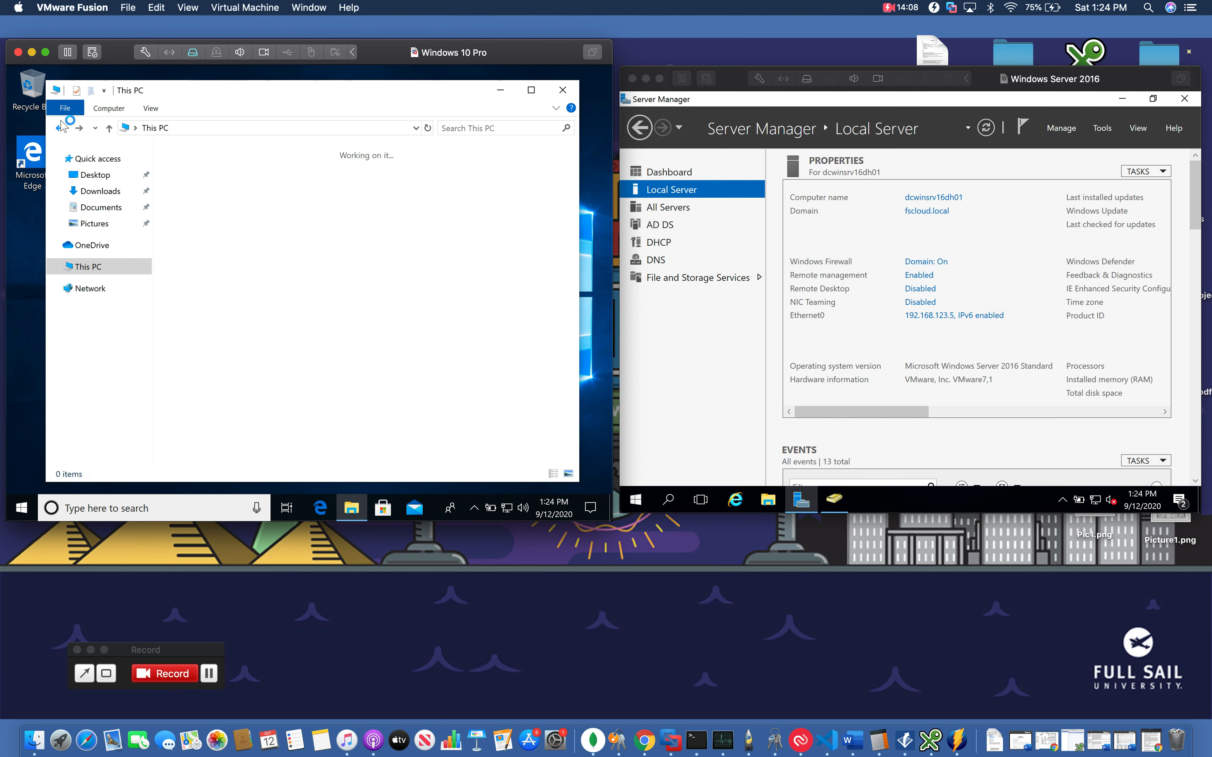
double_click(190, 344)
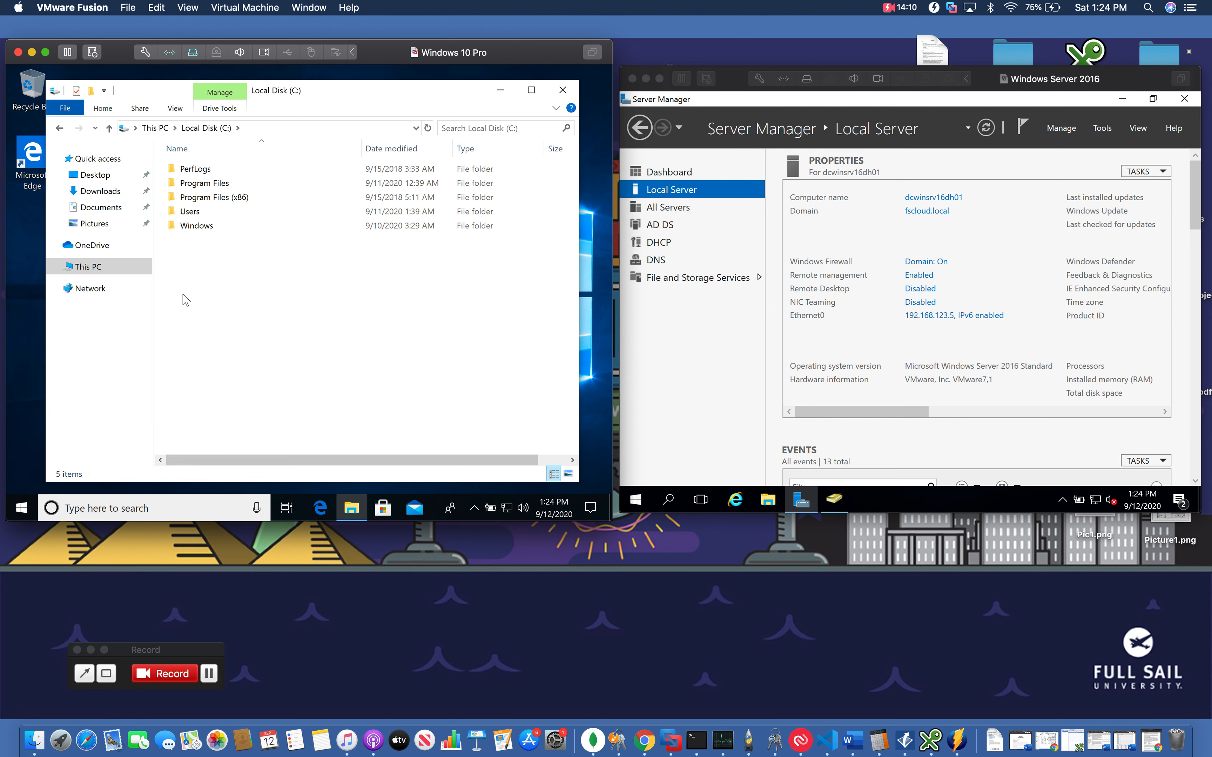
Browse via the Network location to the server dcwinsrv16dh01's shared folders
left_click(91, 289)
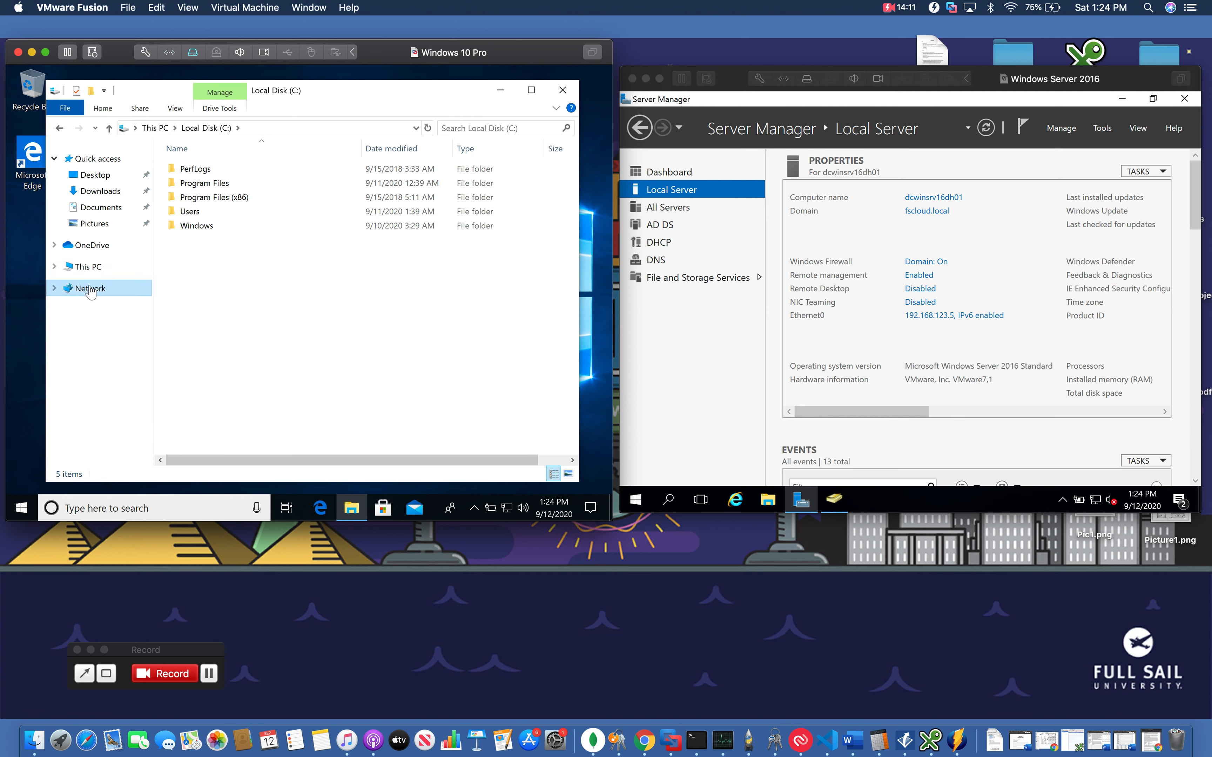
left_click(416, 128)
left_click(333, 144)
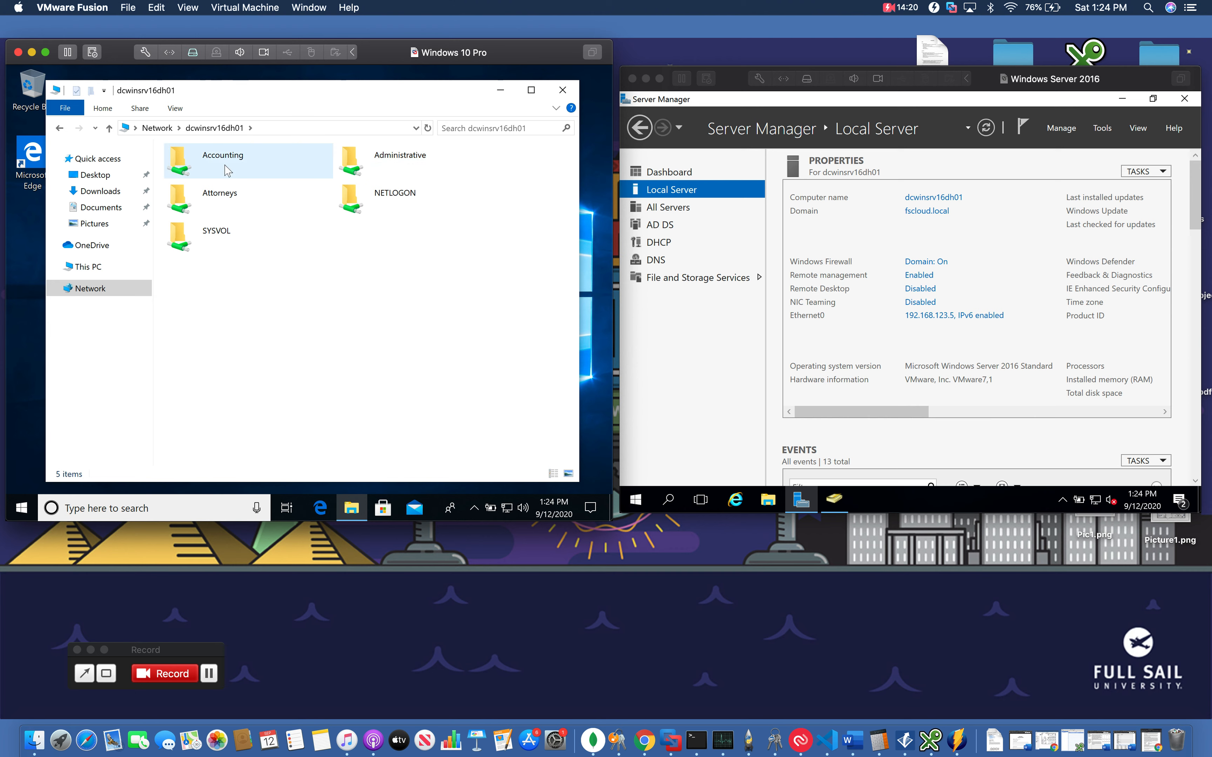
Test access to the Attorneys, Administrative and Accounting shares, closing each access error dialog
double_click(225, 197)
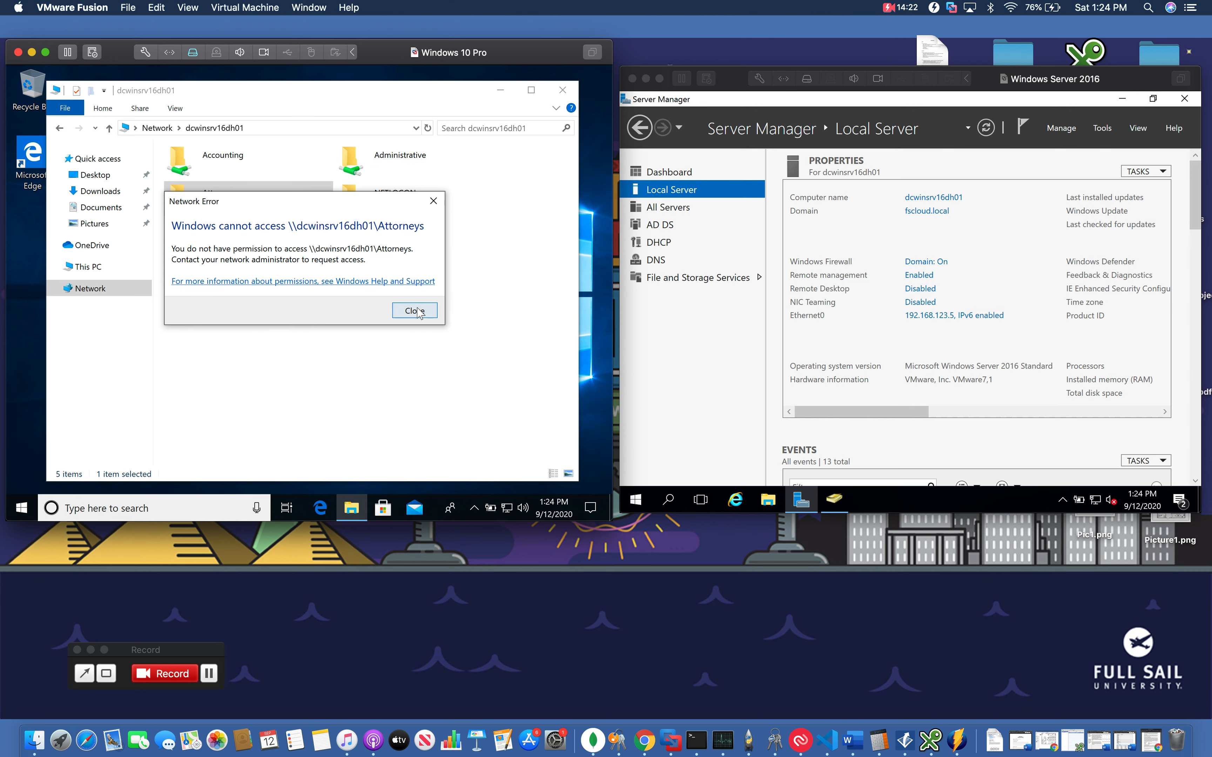
left_click(418, 312)
double_click(395, 179)
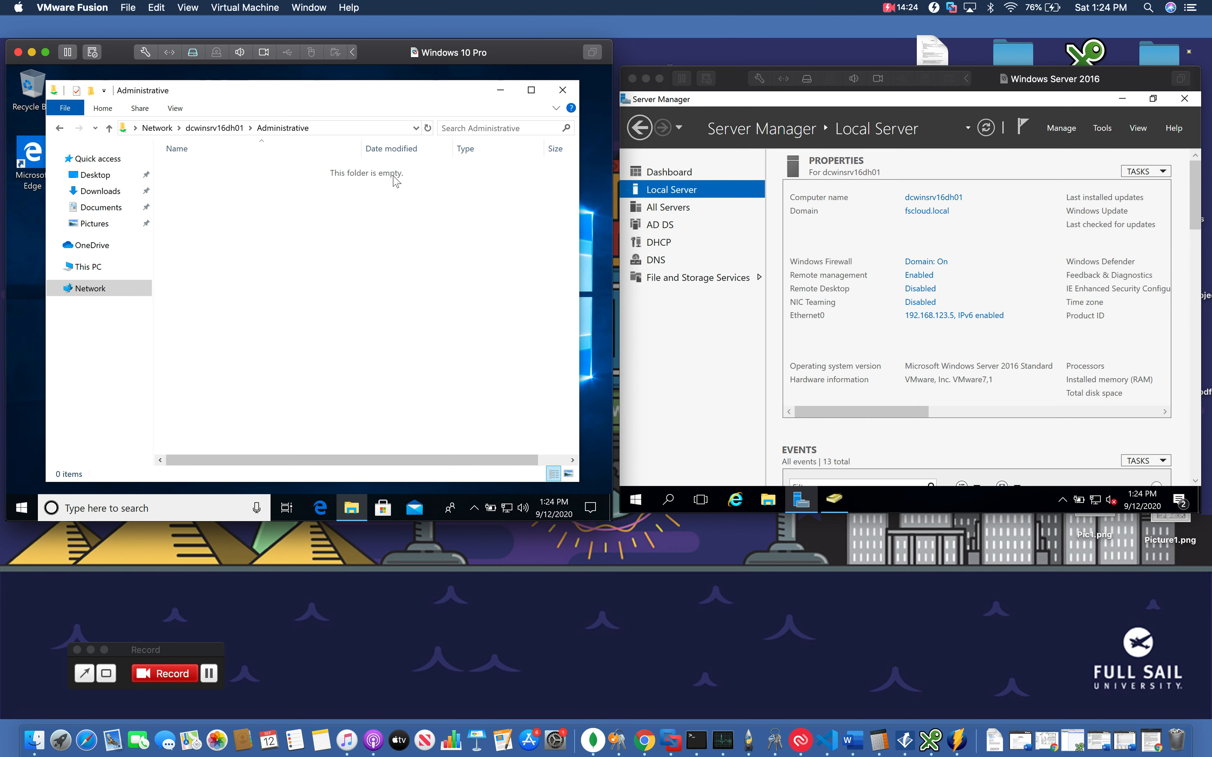
left_click(60, 128)
double_click(169, 155)
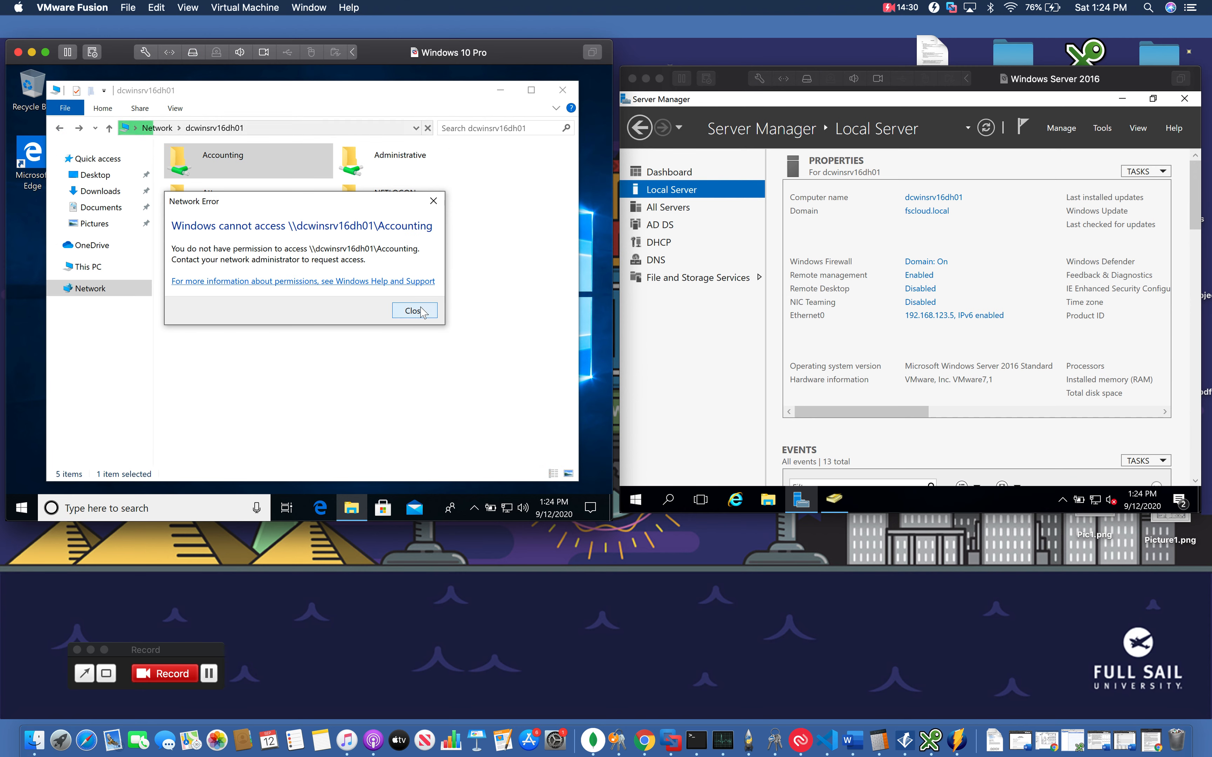
left_click(421, 311)
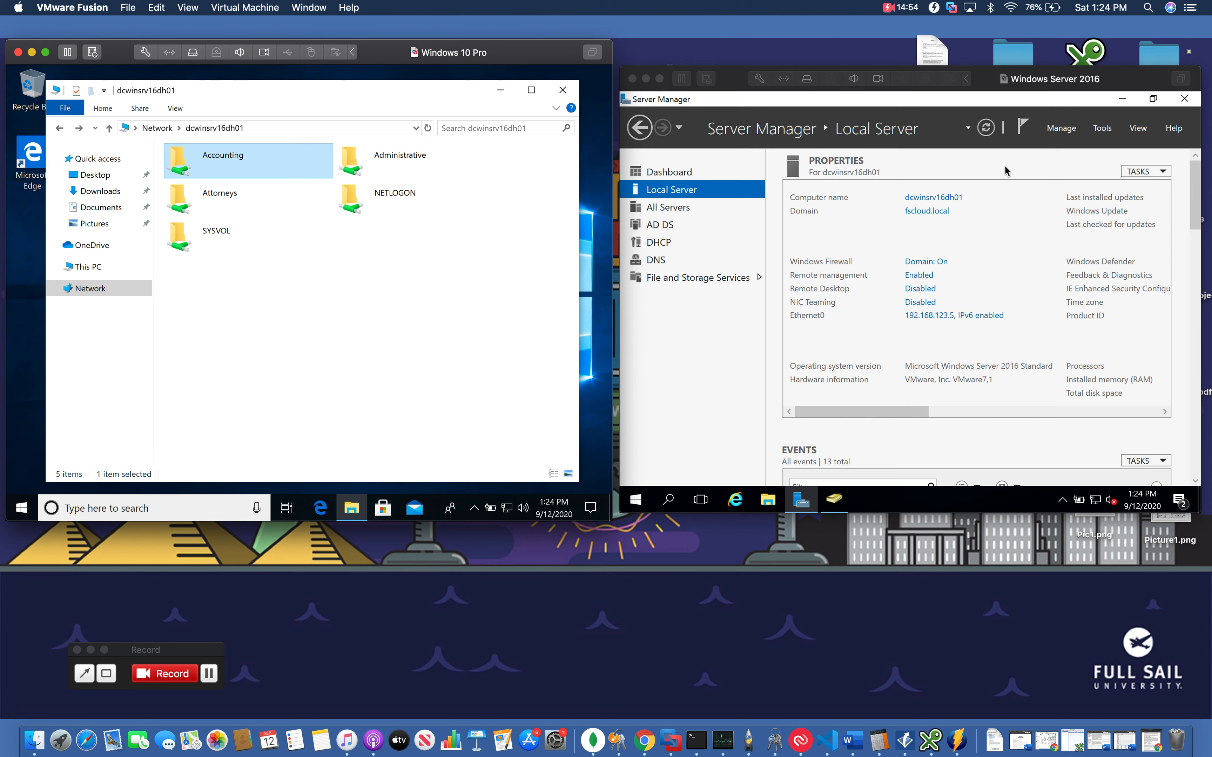
On the server, open File Explorer and browse to Local Disk (C:)
left_click(1099, 133)
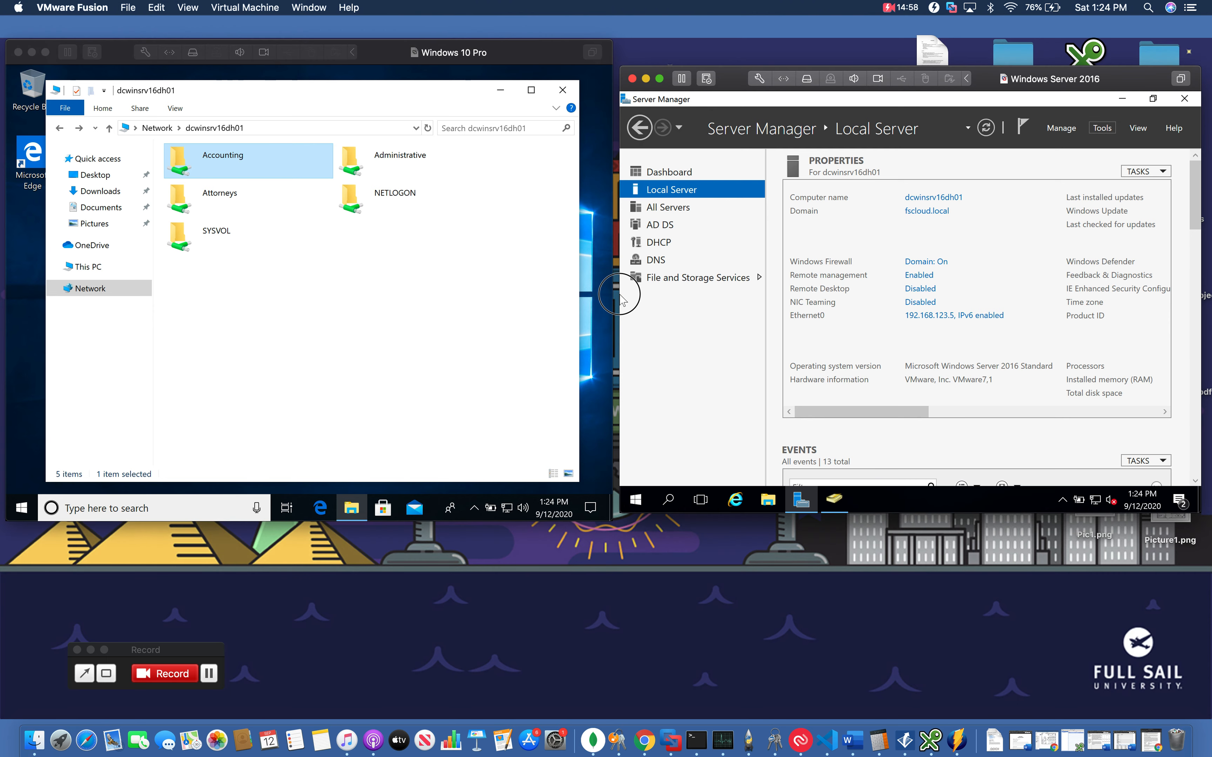
left_click(767, 499)
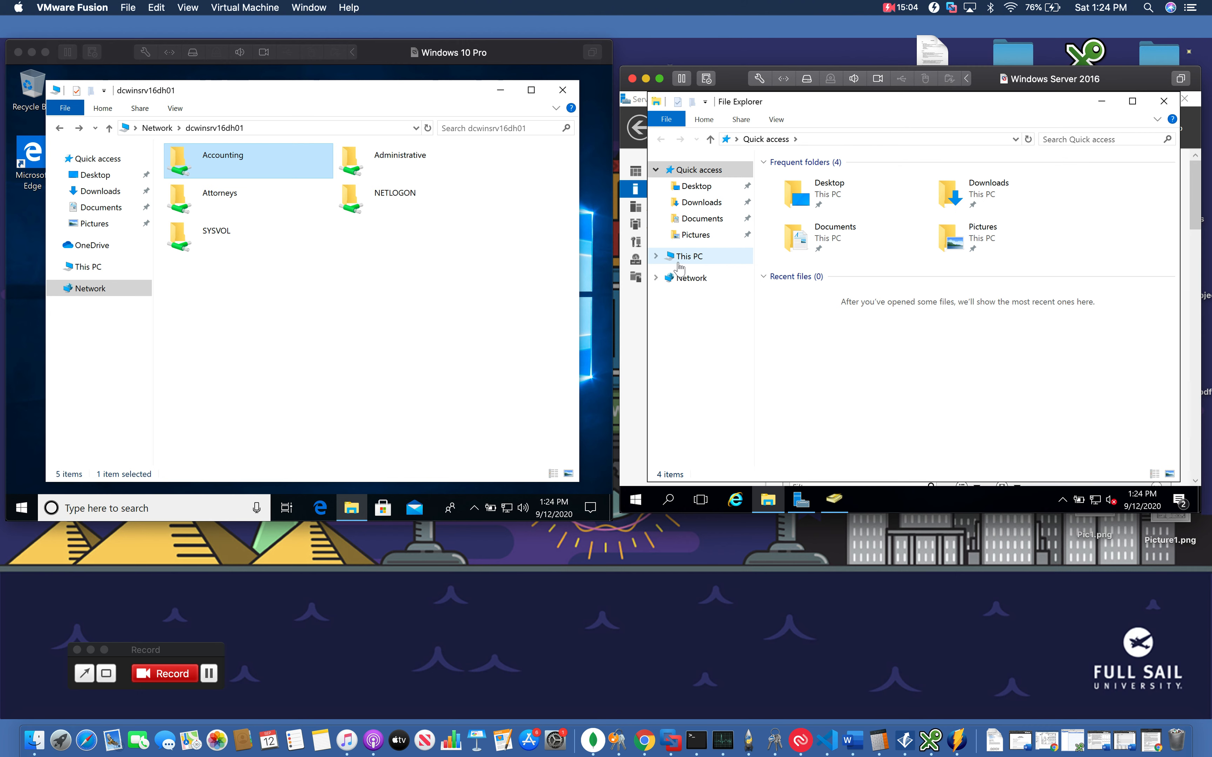
left_click(680, 260)
double_click(803, 313)
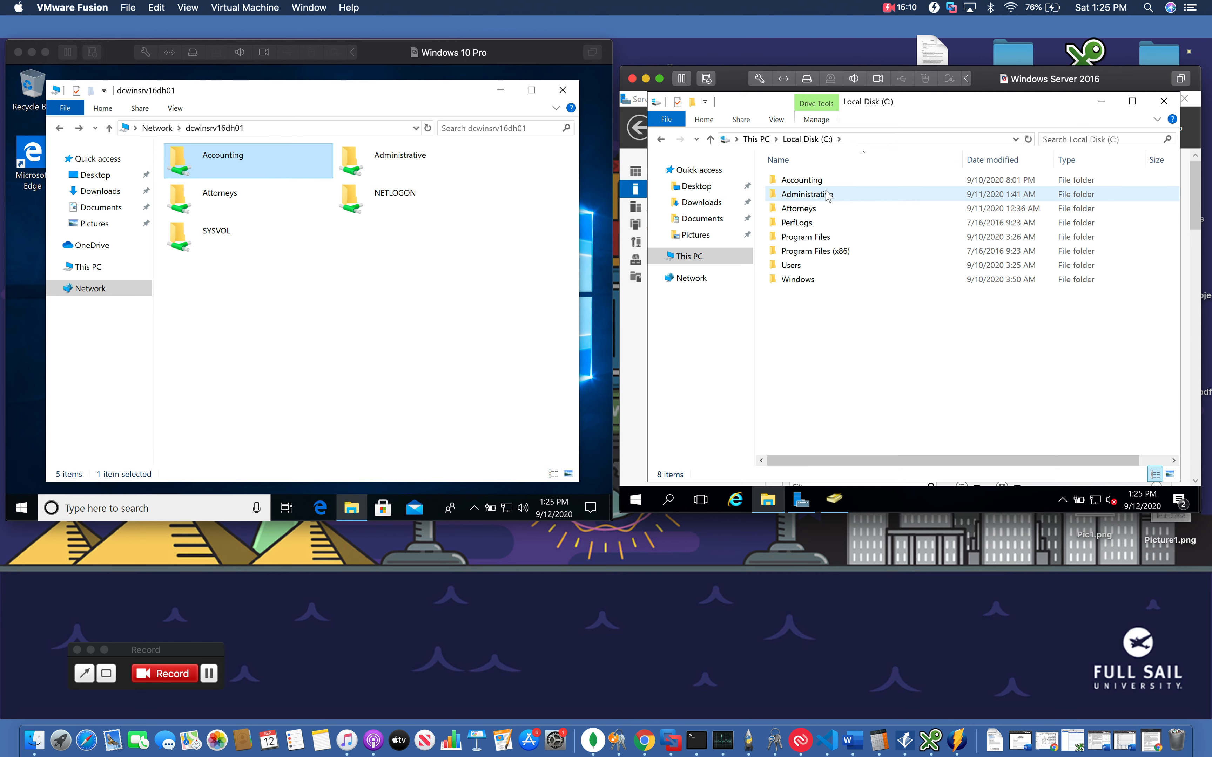
Open sharing with specific people for the Accounting folder and add a domain user
right_click(807, 180)
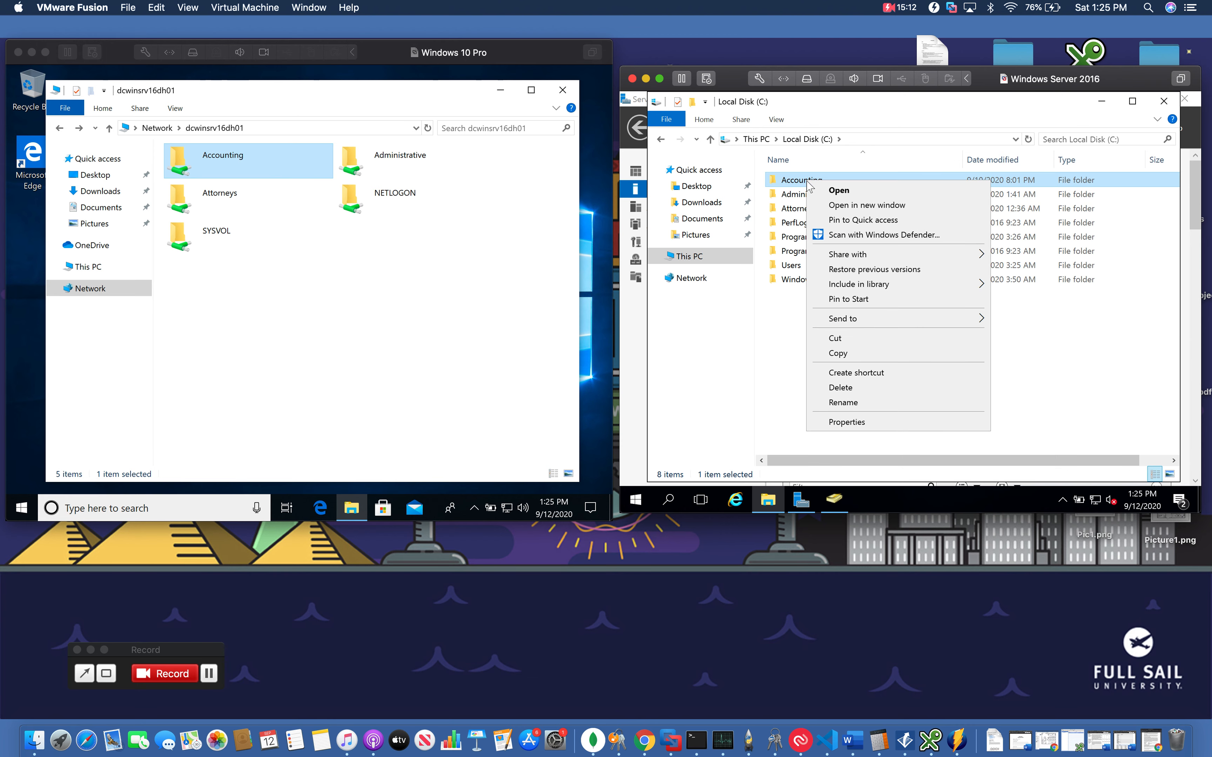
mouse_move(917, 264)
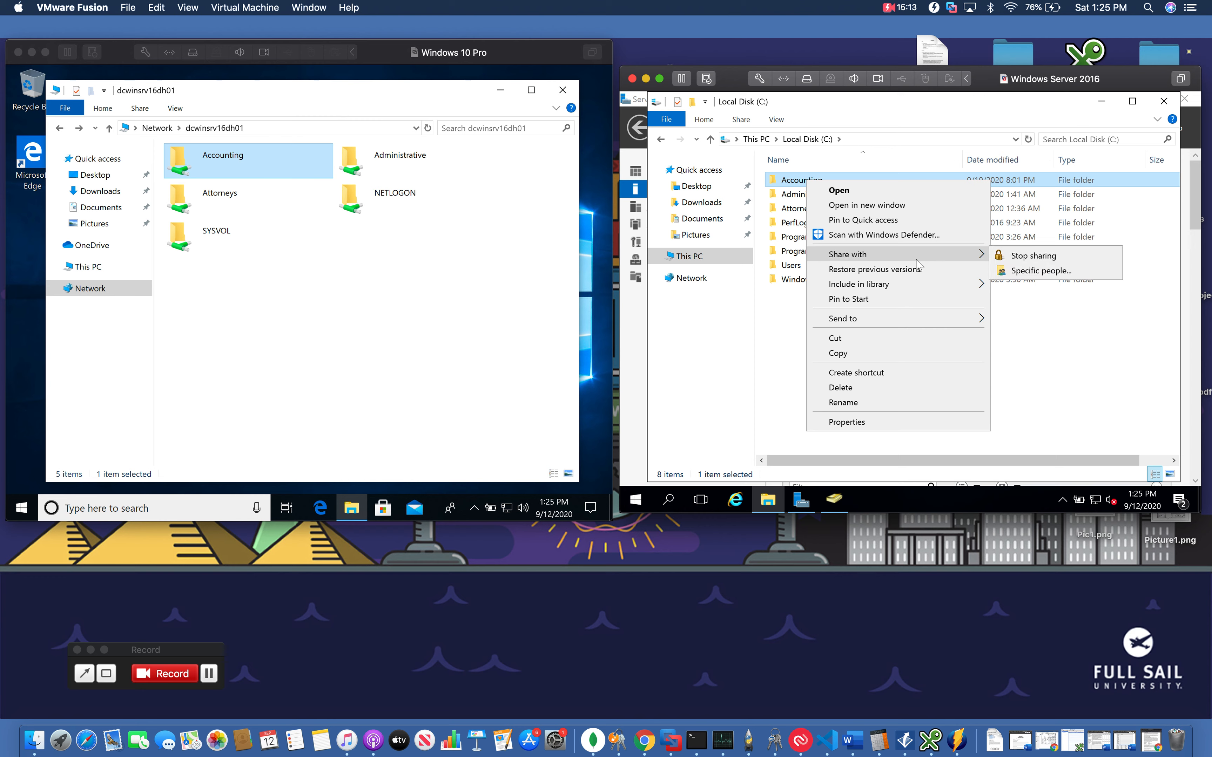
left_click(1014, 278)
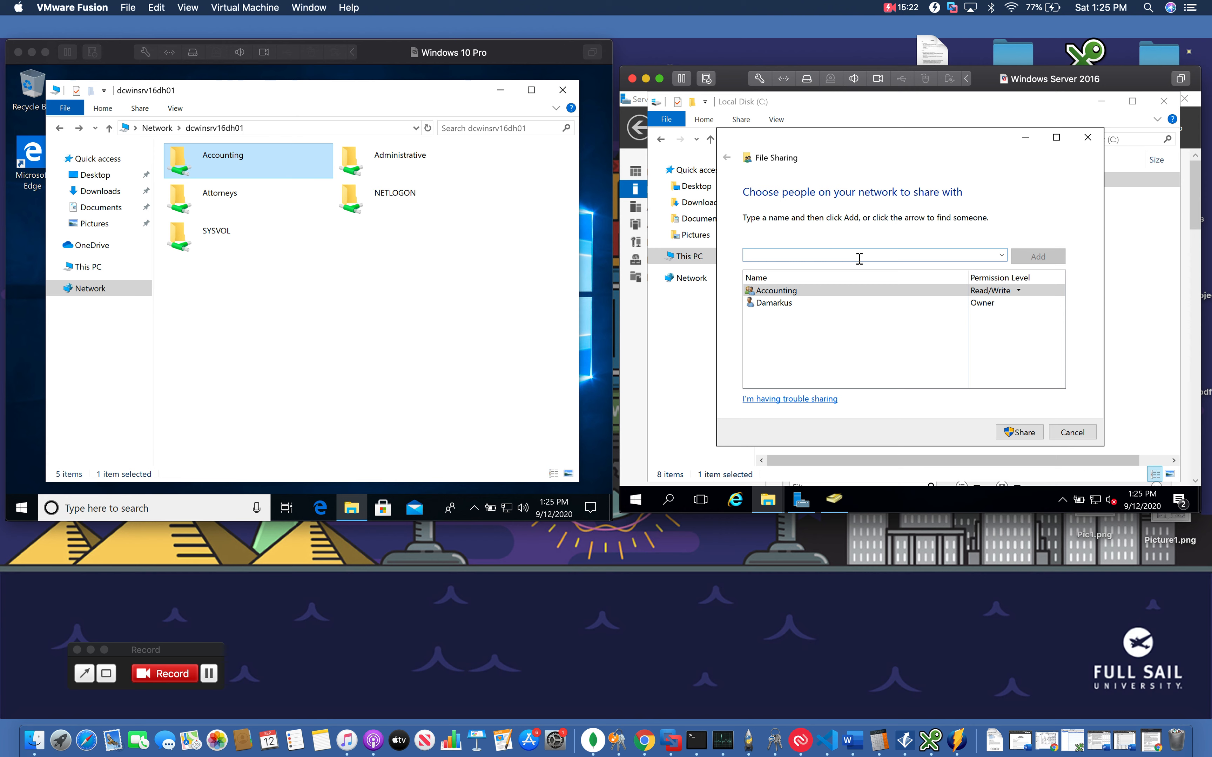
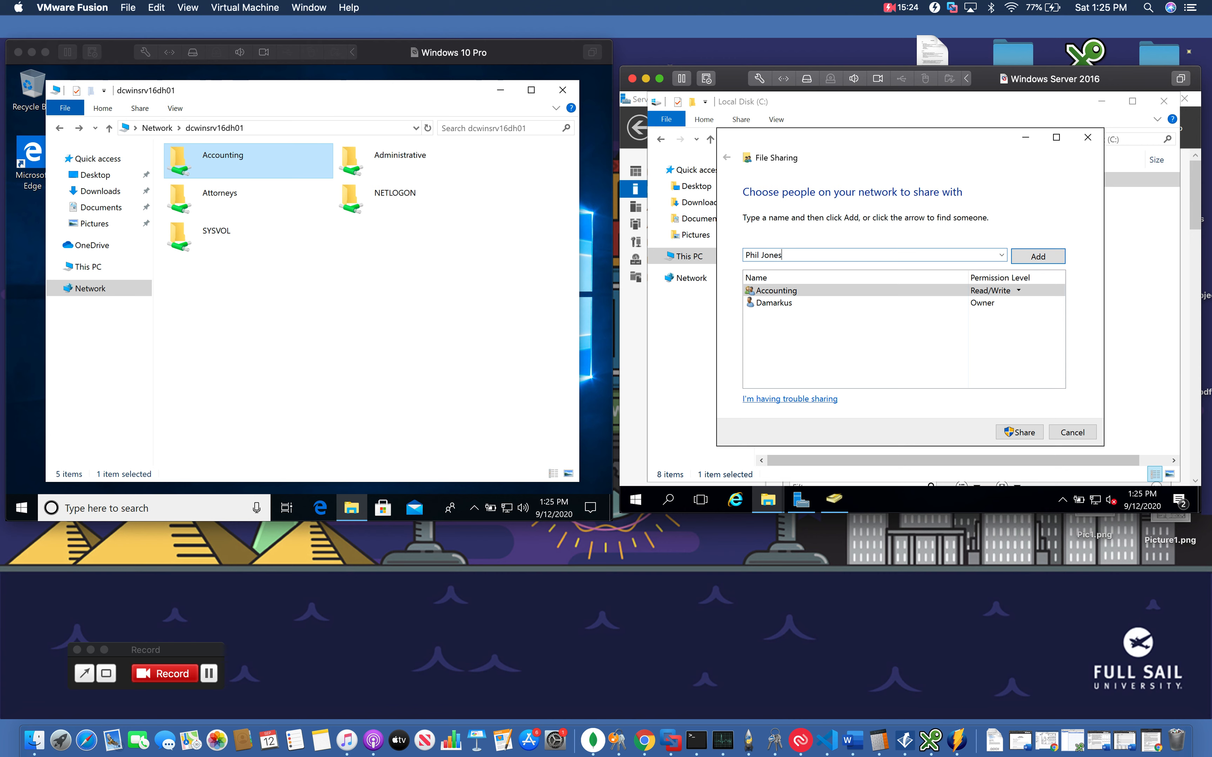
left_click(1038, 256)
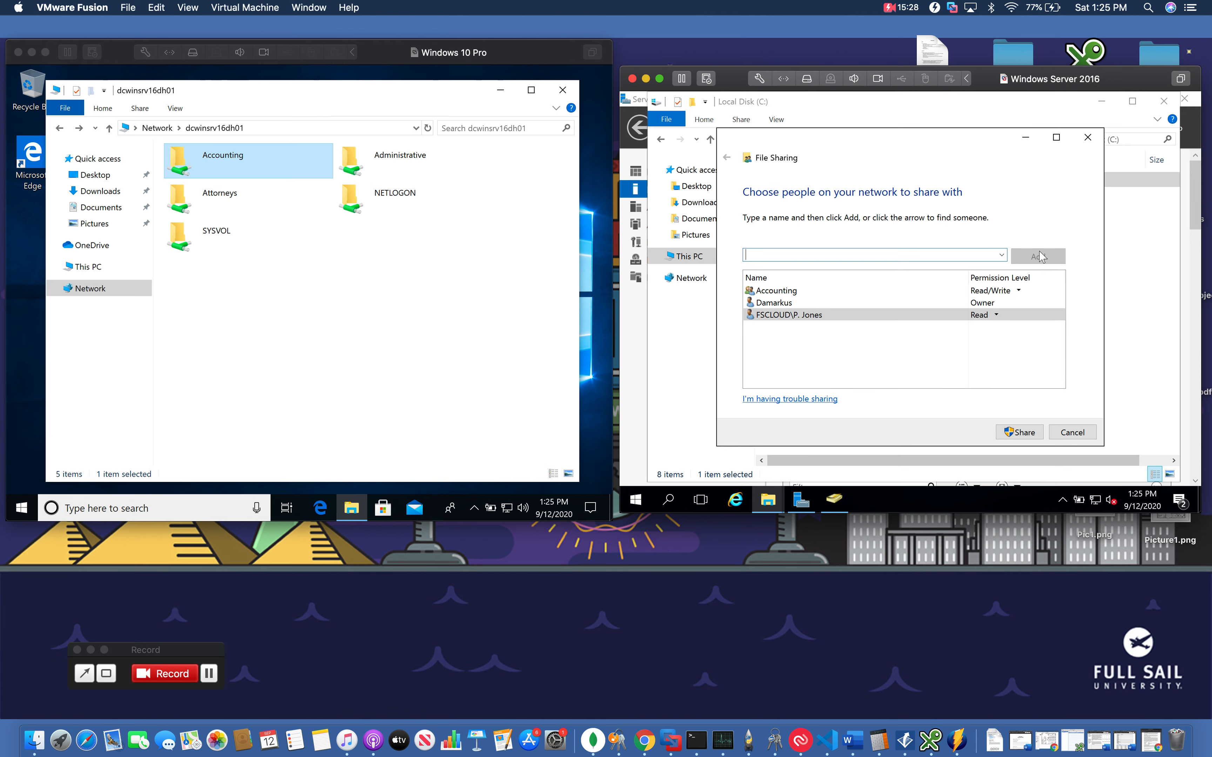
Set the added user's permission to Read/Write, then remove the user and cancel file sharing
left_click(996, 314)
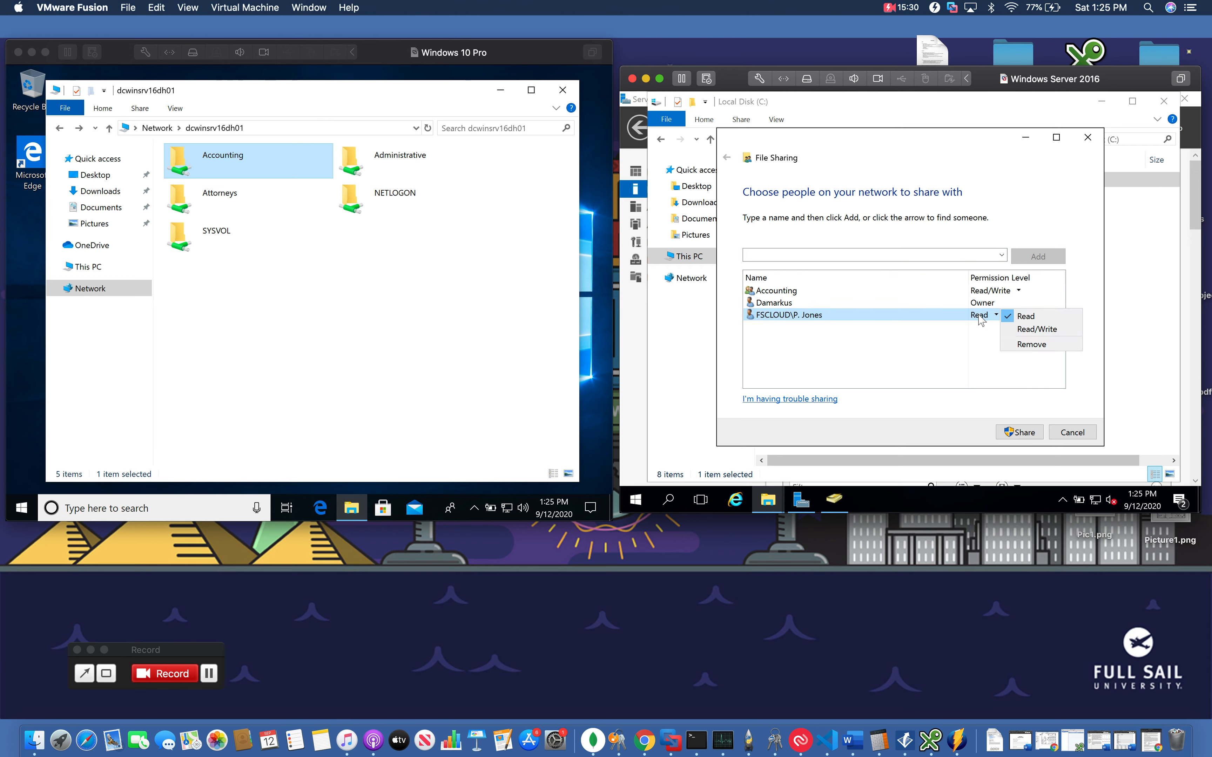
left_click(1020, 330)
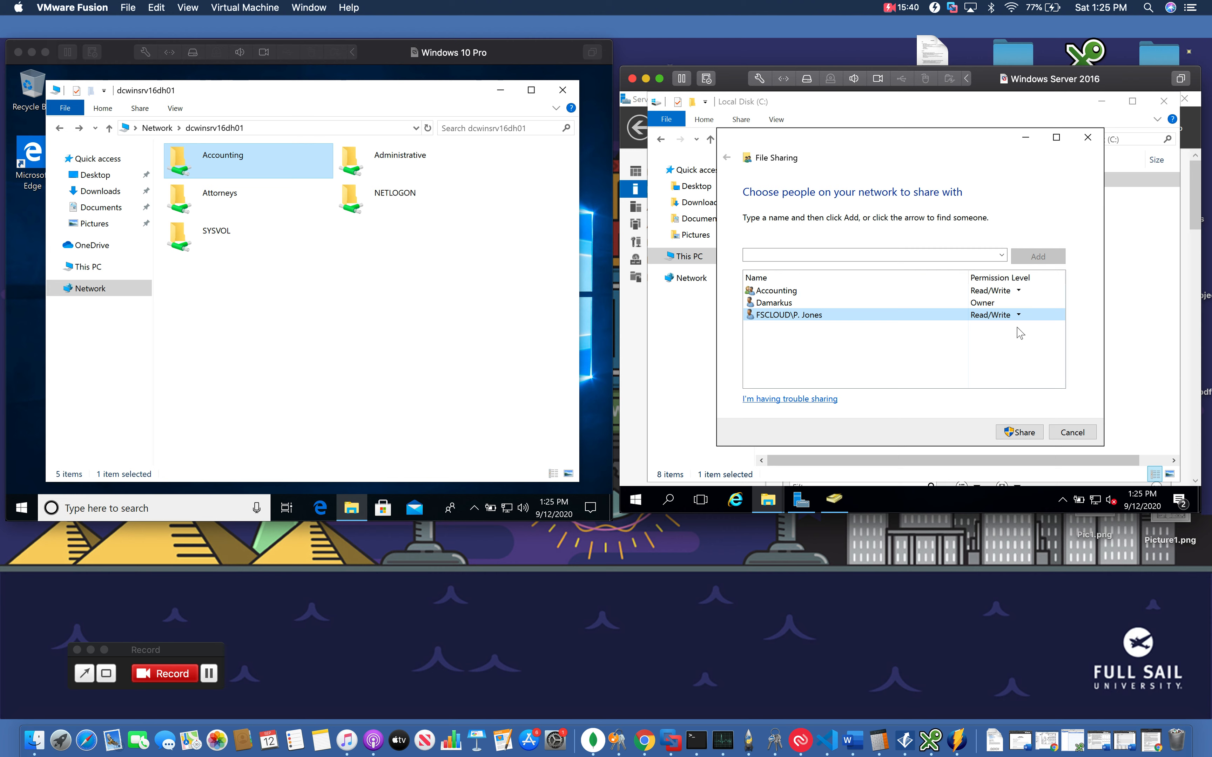
left_click(970, 315)
left_click(1033, 345)
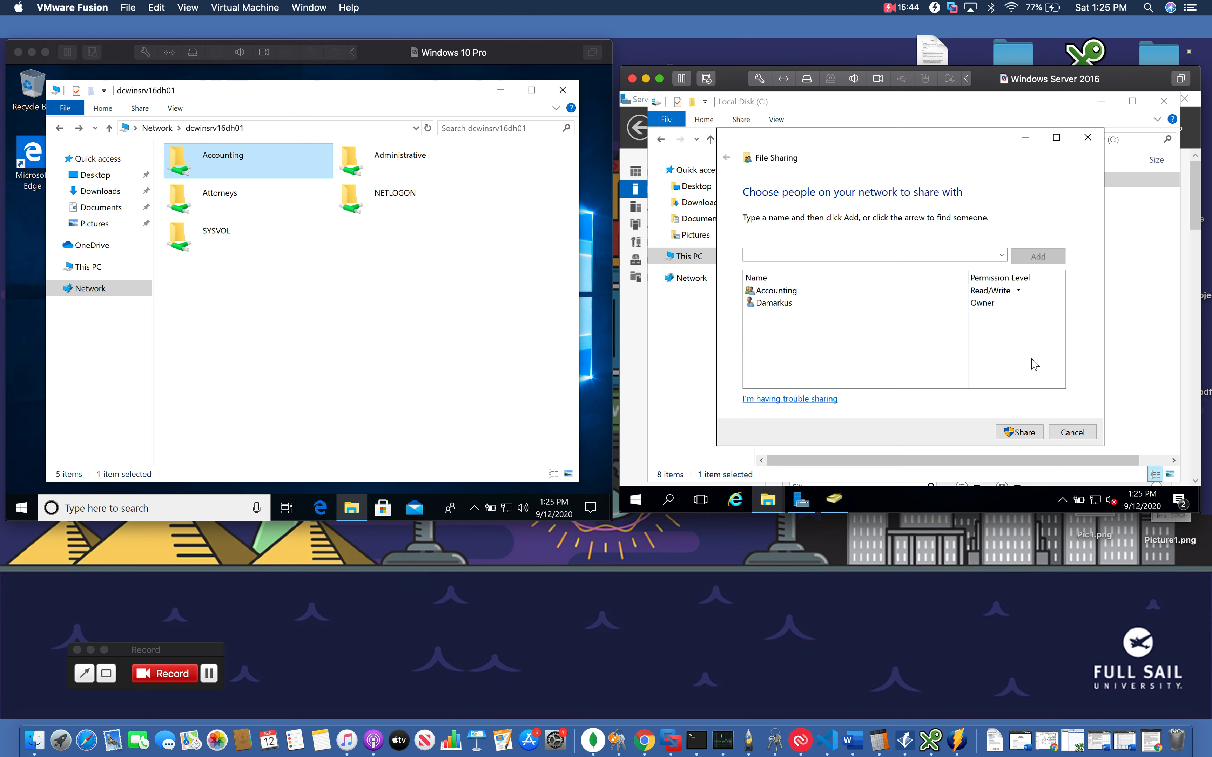
left_click(1068, 431)
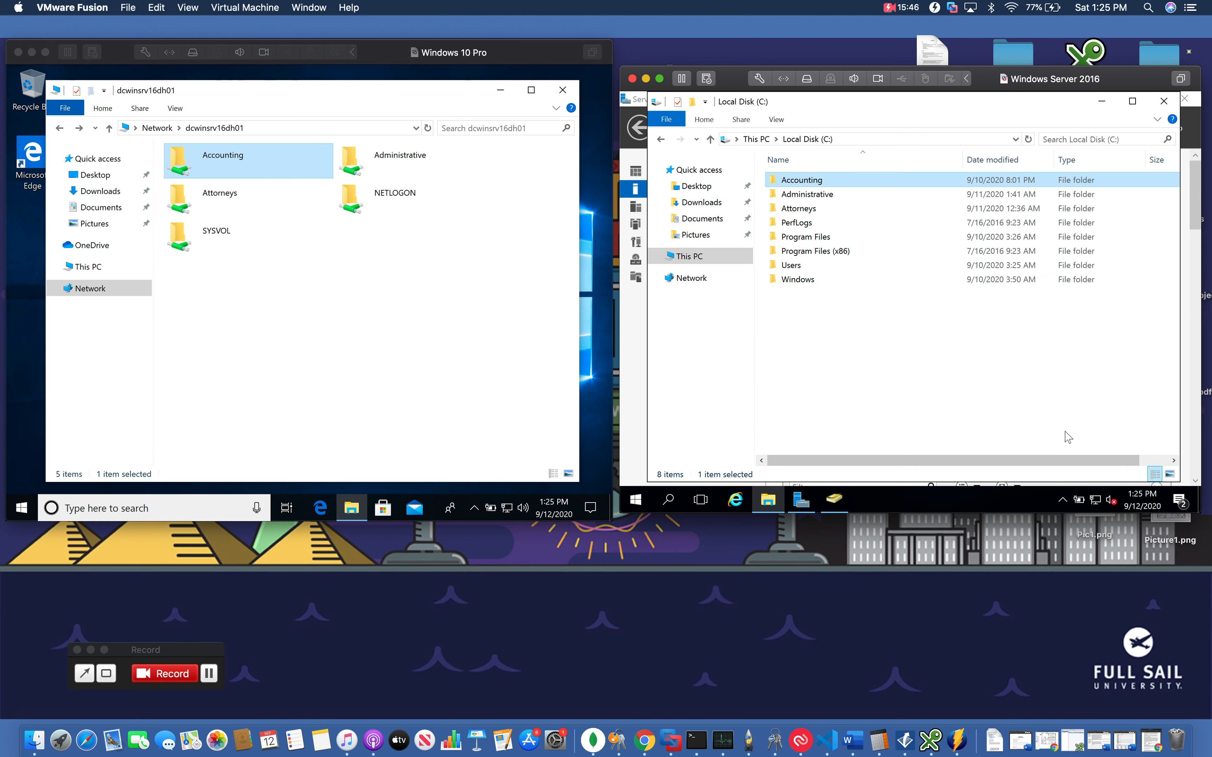
Move the client's File Explorer window and open This PC
left_click(401, 246)
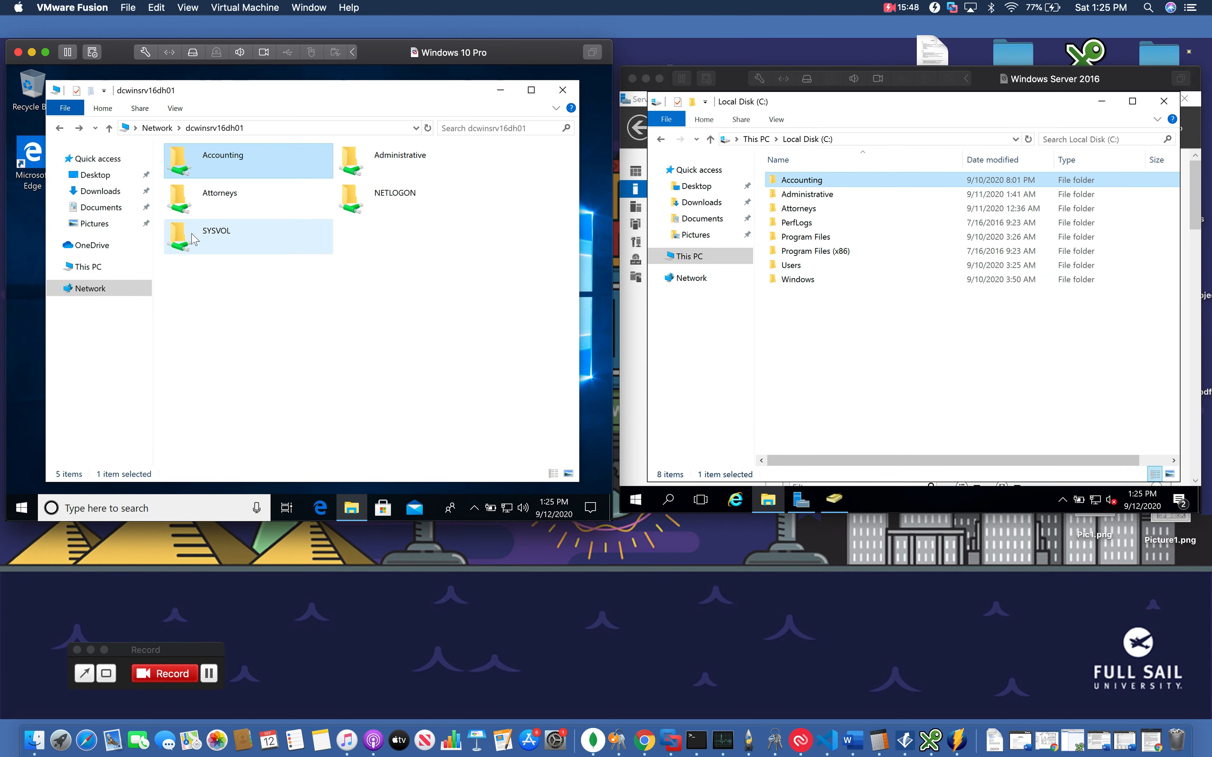
left_click_drag(291, 90, 347, 90)
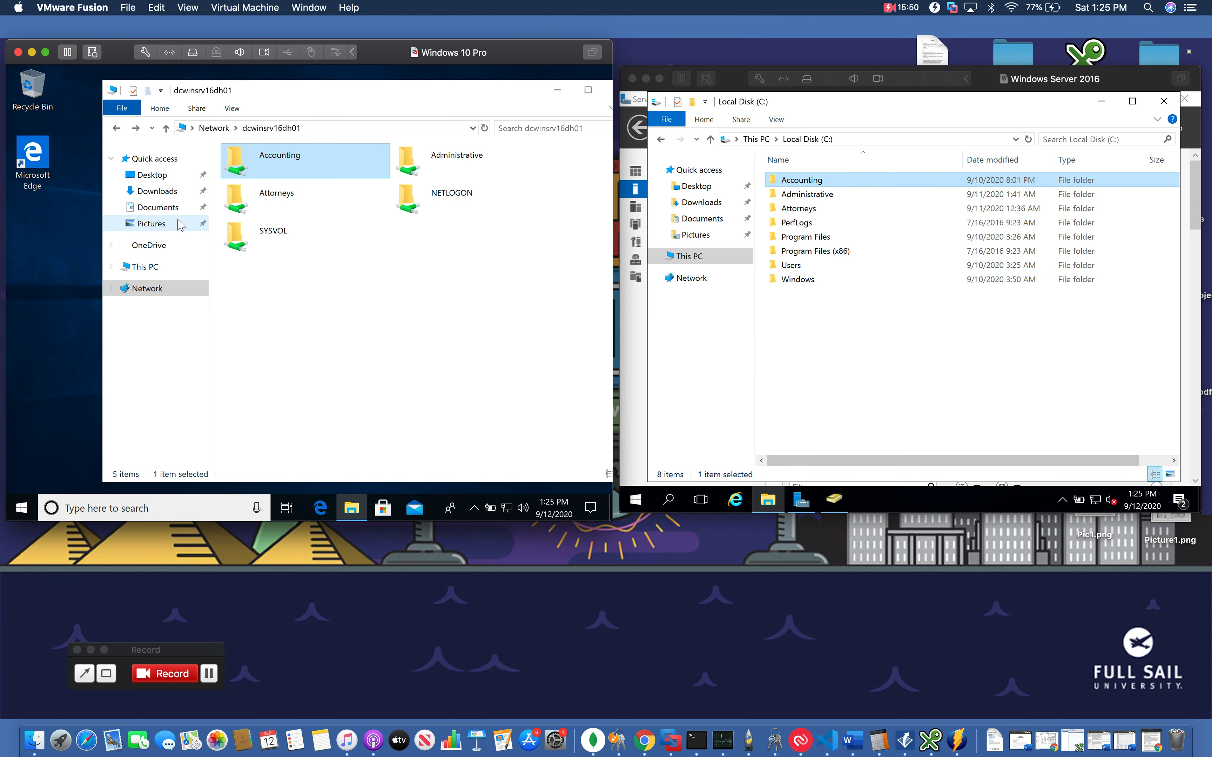
left_click(145, 271)
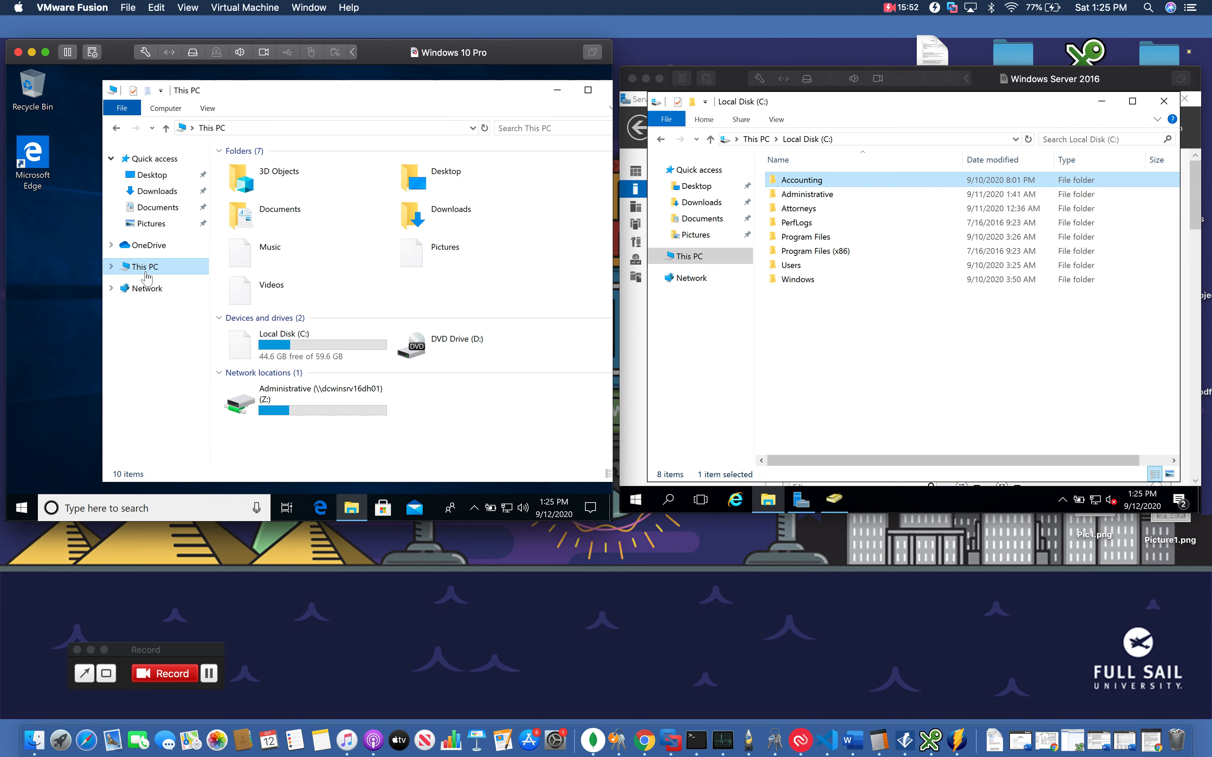
Browse the client's File Explorer from Network to the server dcwinsrv16dh01 to view its shared folders
left_click_drag(319, 93, 297, 93)
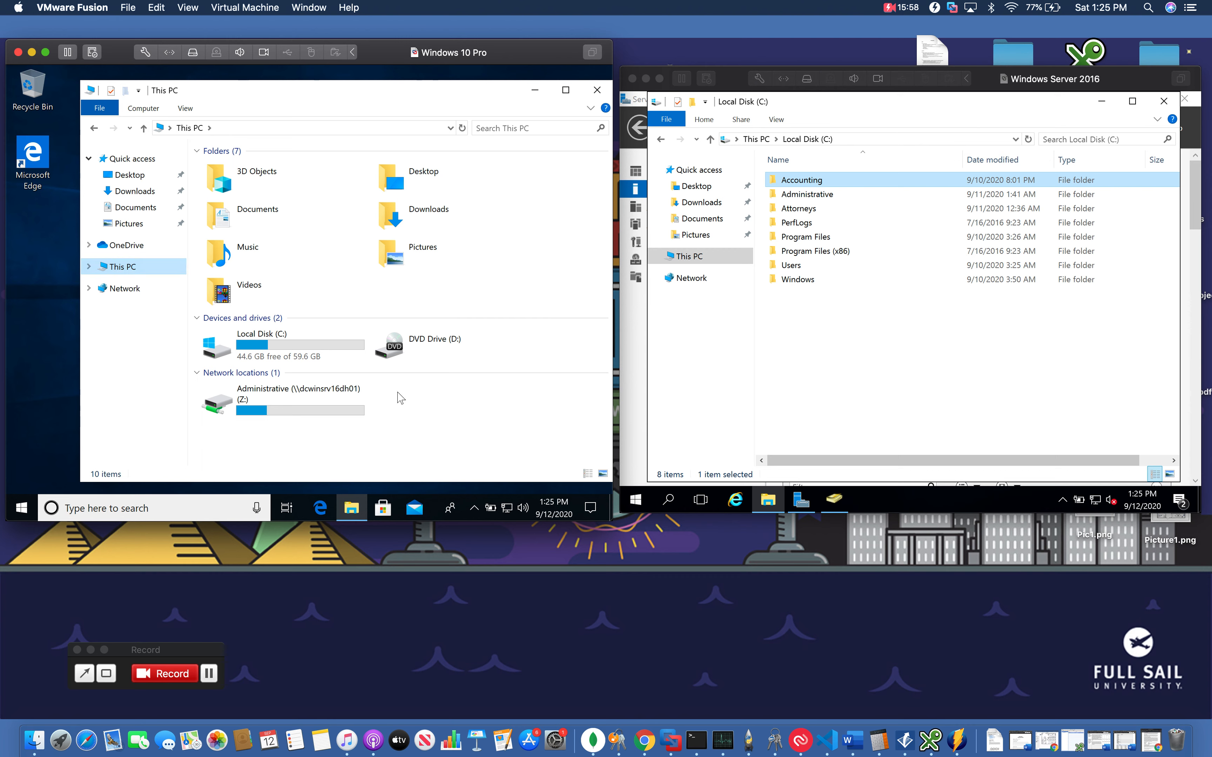
left_click_drag(251, 408, 303, 403)
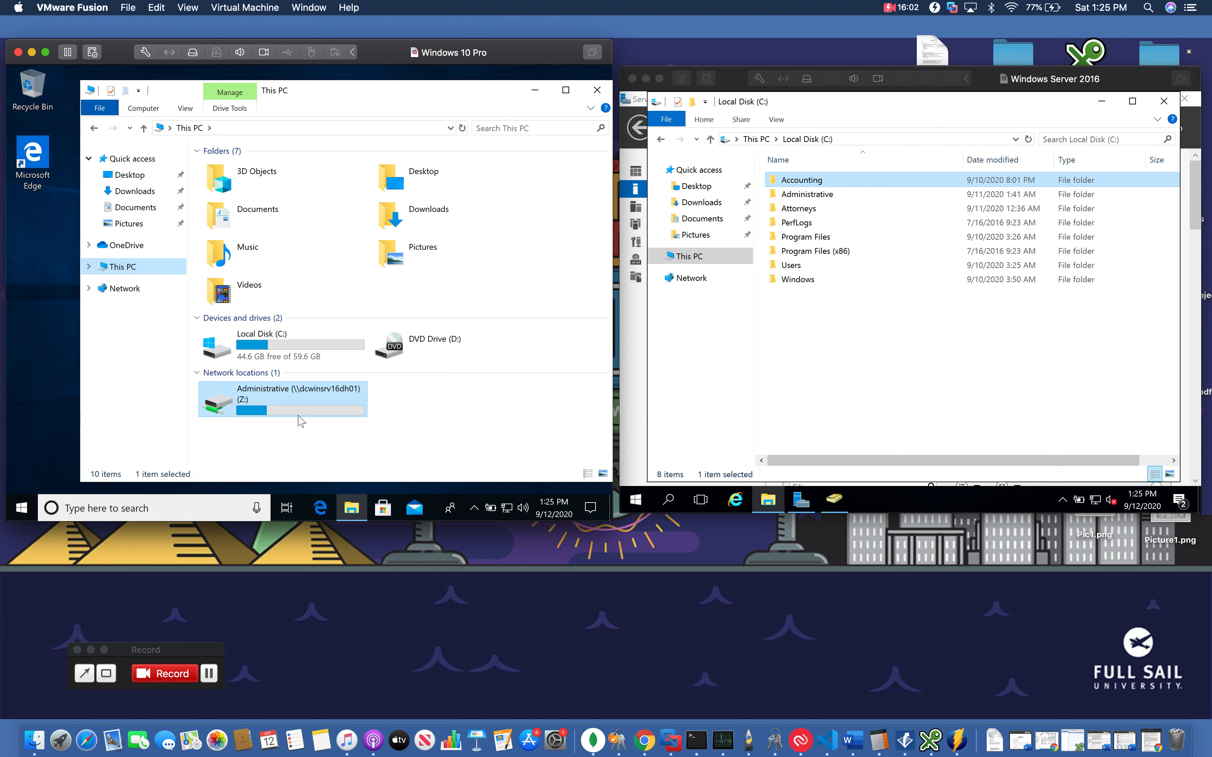
left_click(106, 289)
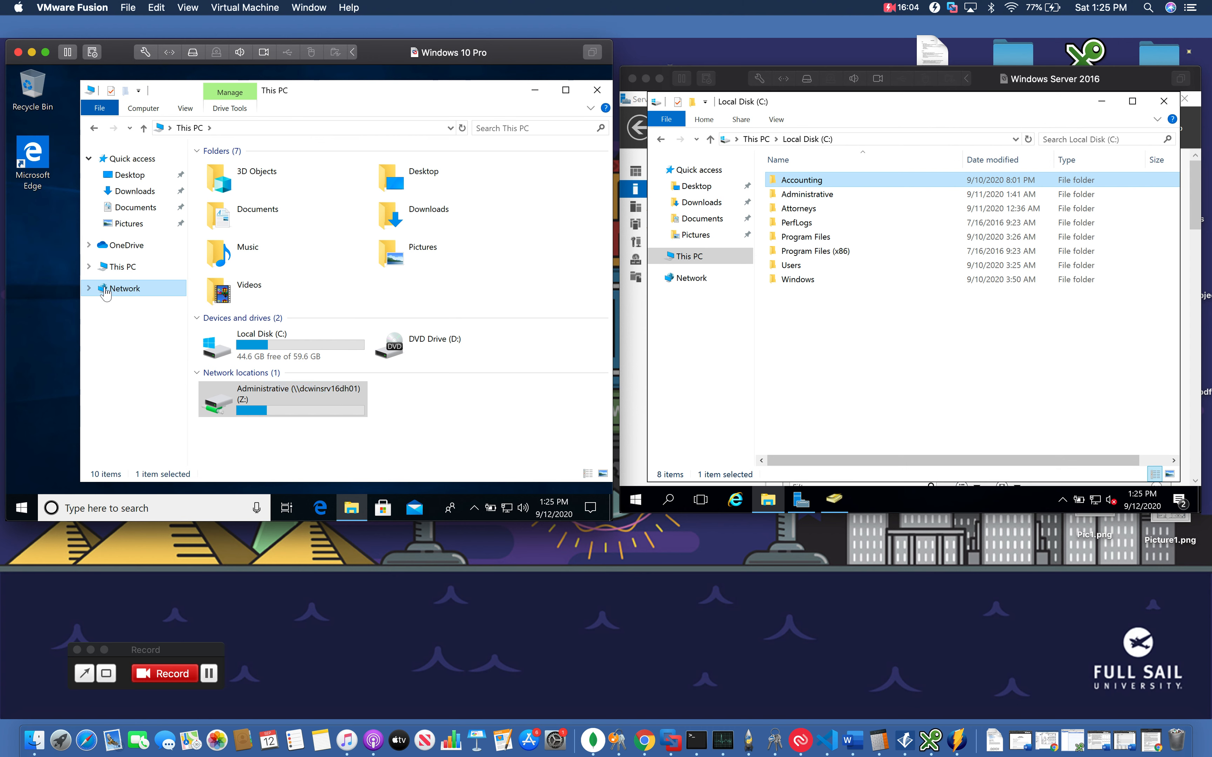
left_click(450, 128)
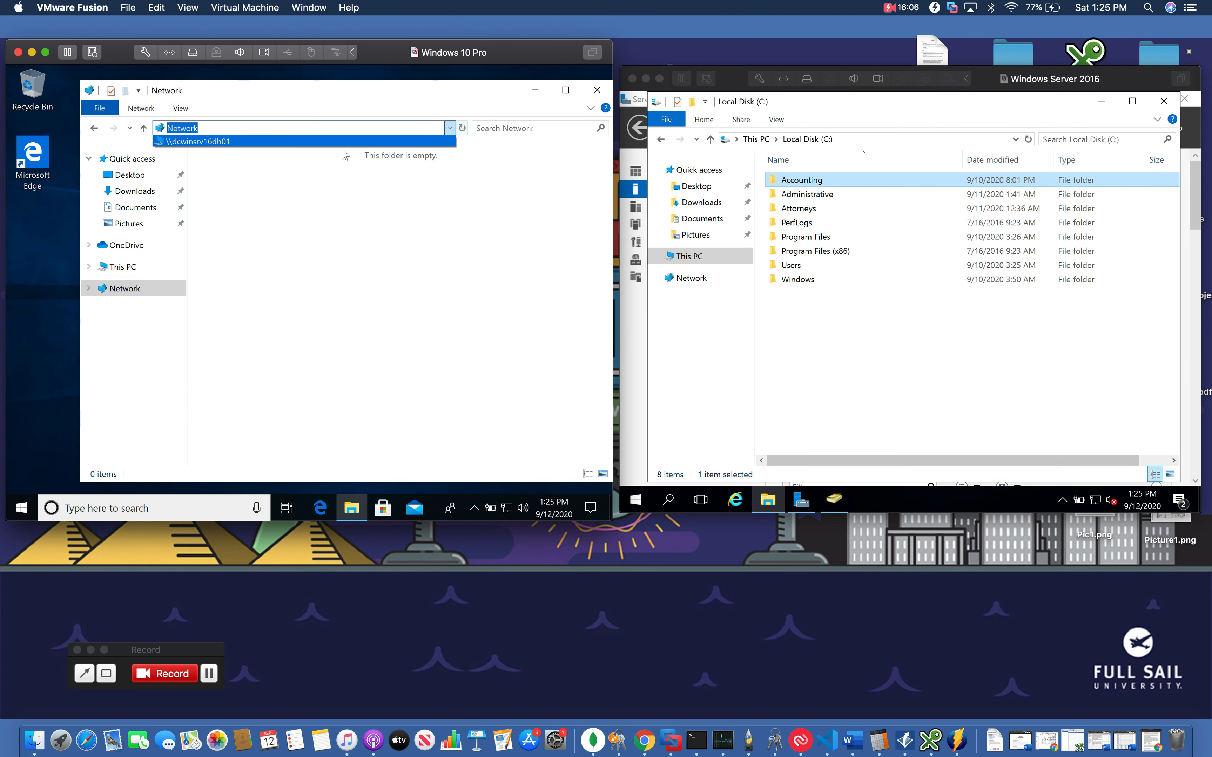
left_click(300, 146)
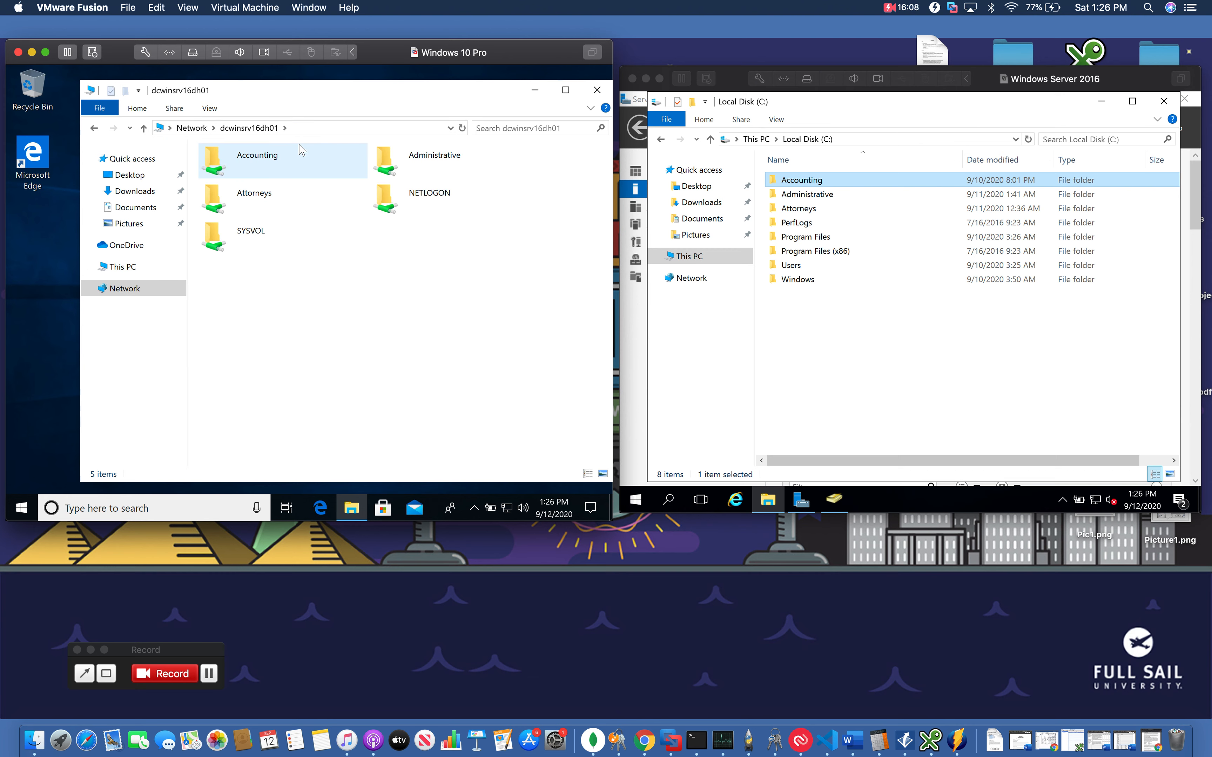
left_click(643, 321)
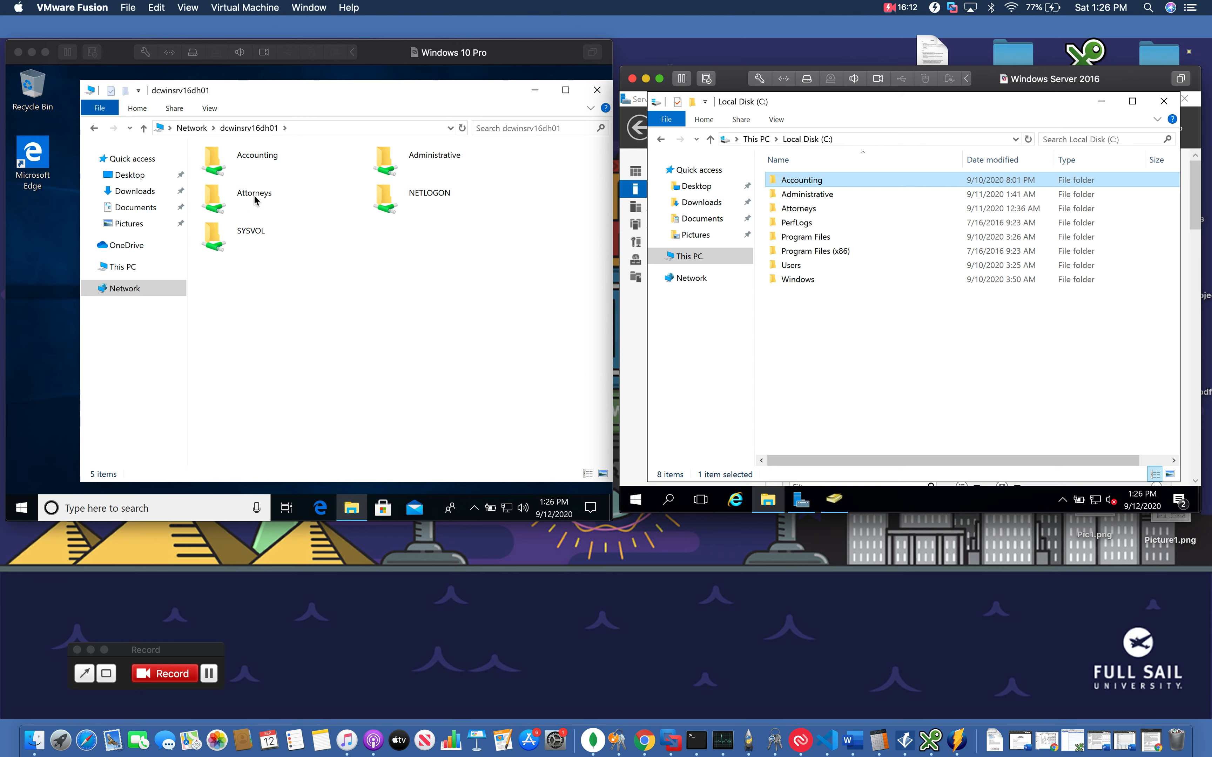
left_click(252, 161)
right_click(252, 161)
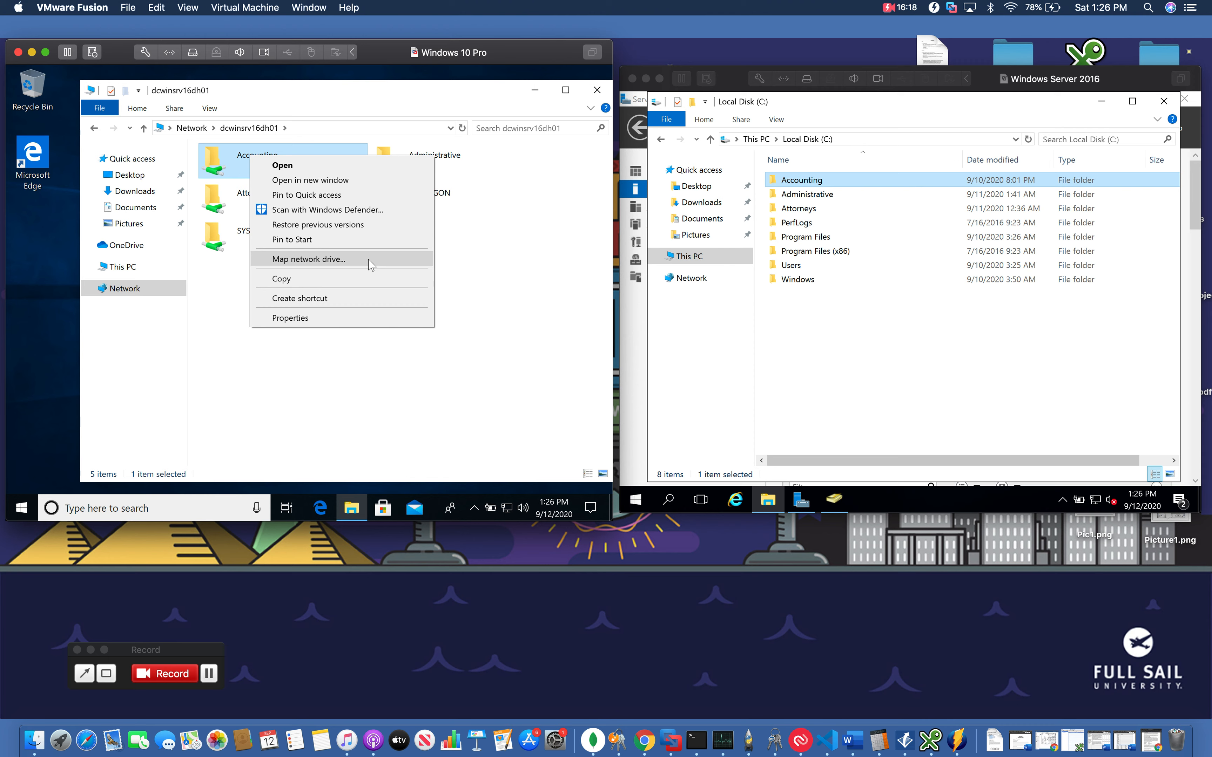
left_click(370, 264)
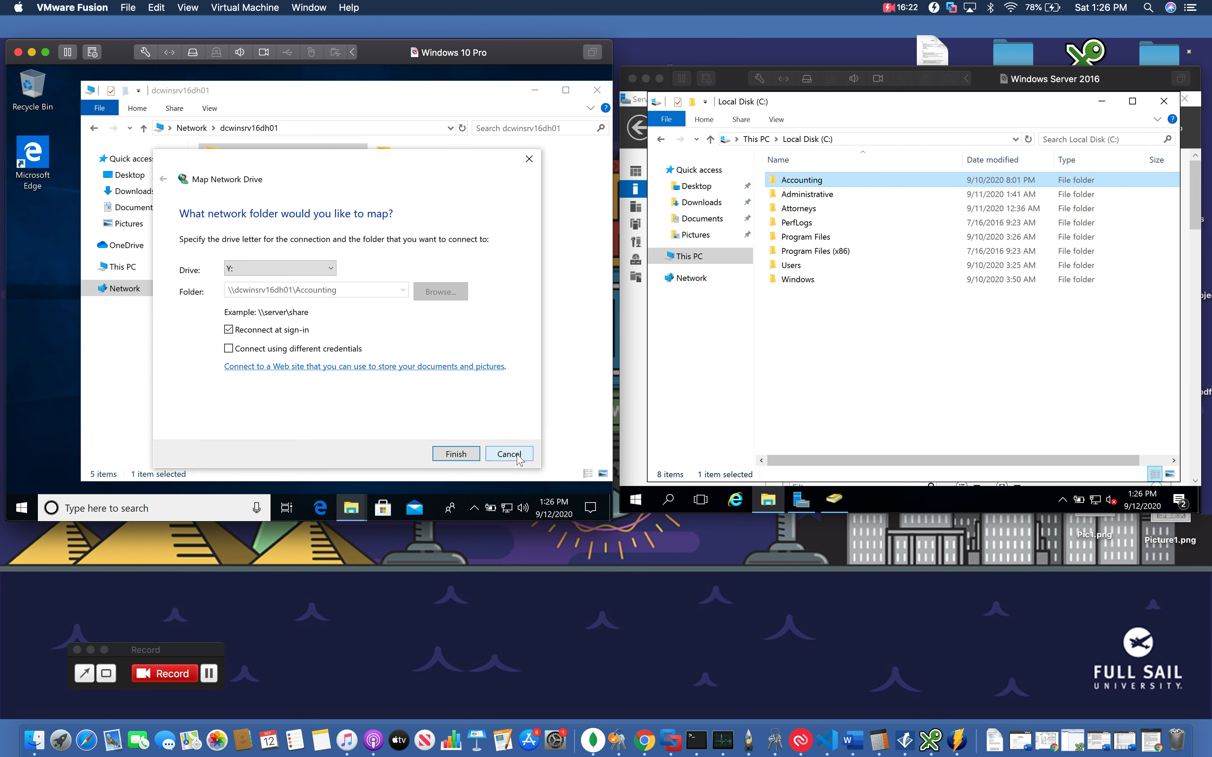
left_click(516, 456)
Return to This PC and close the client's File Explorer window
left_click(122, 266)
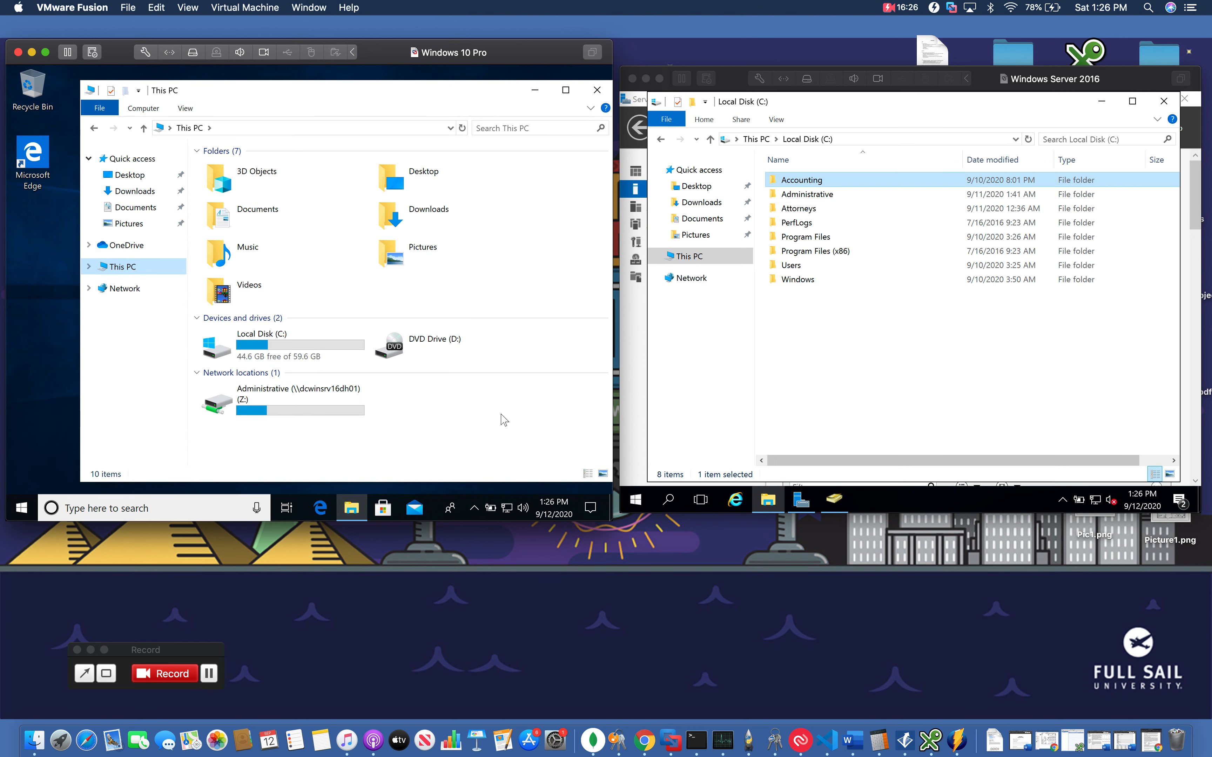
left_click(601, 85)
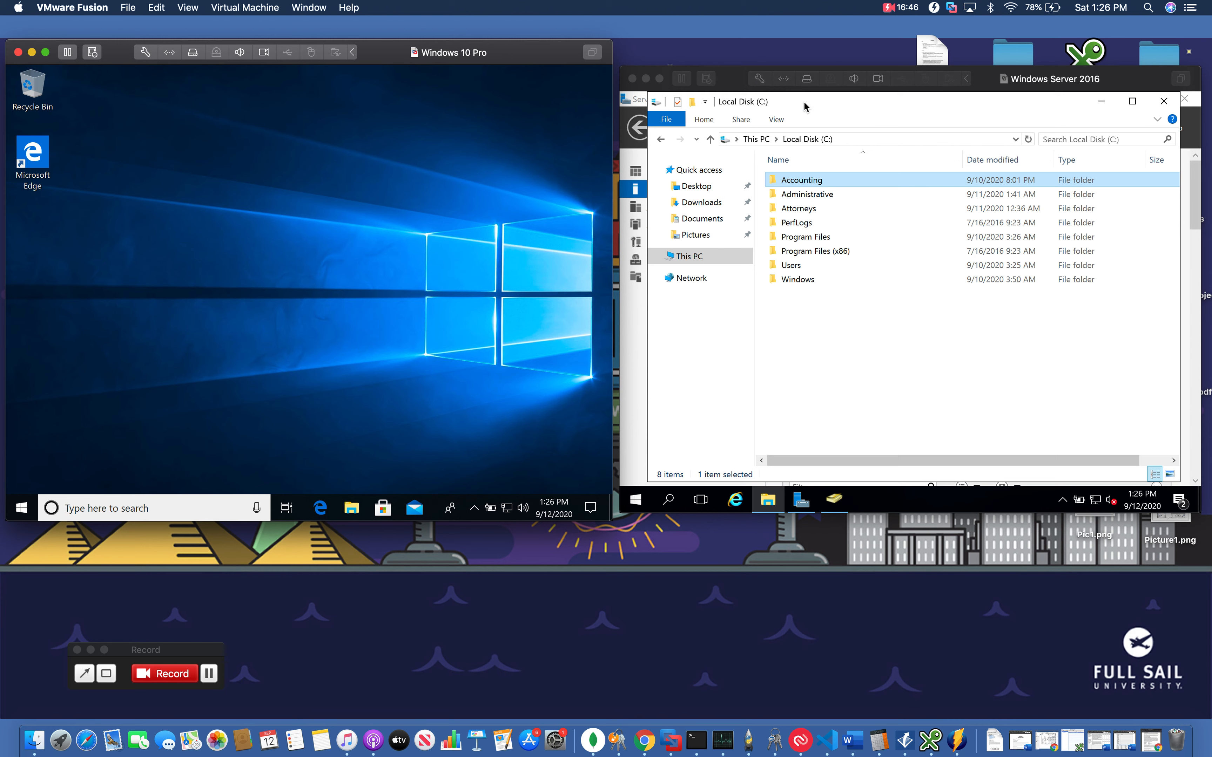
left_click(901, 7)
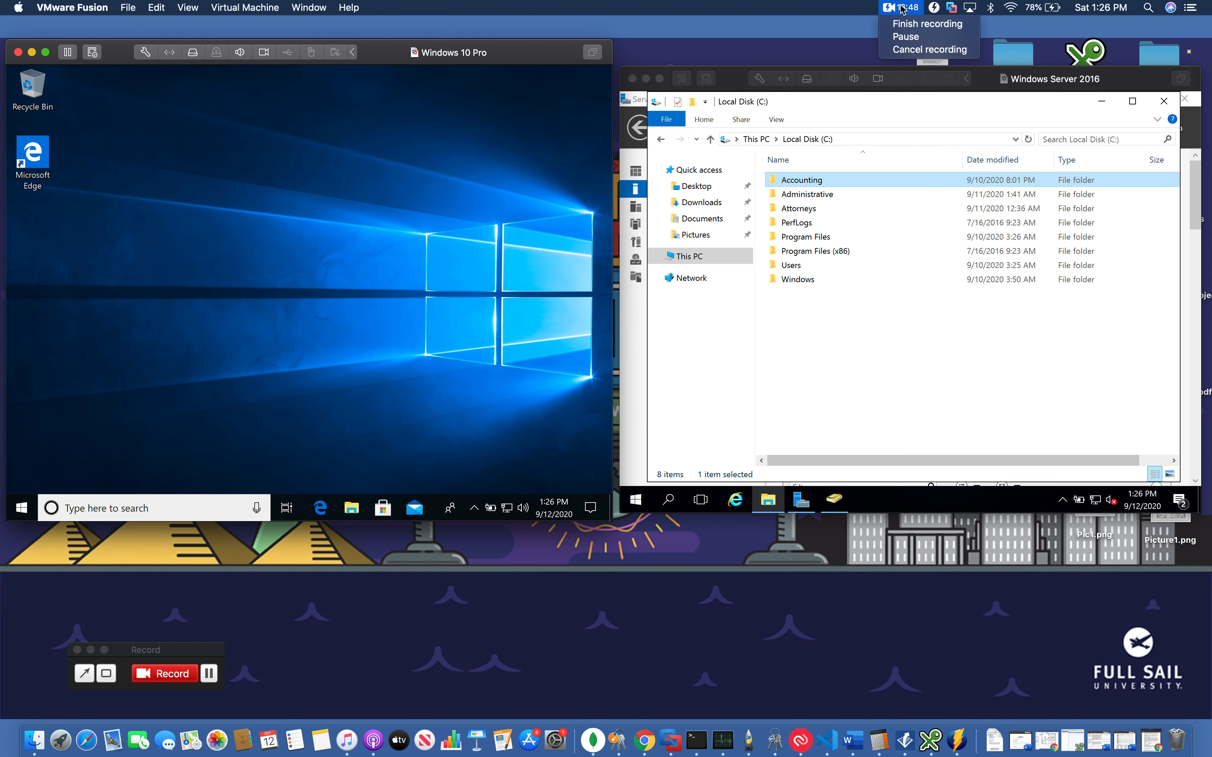